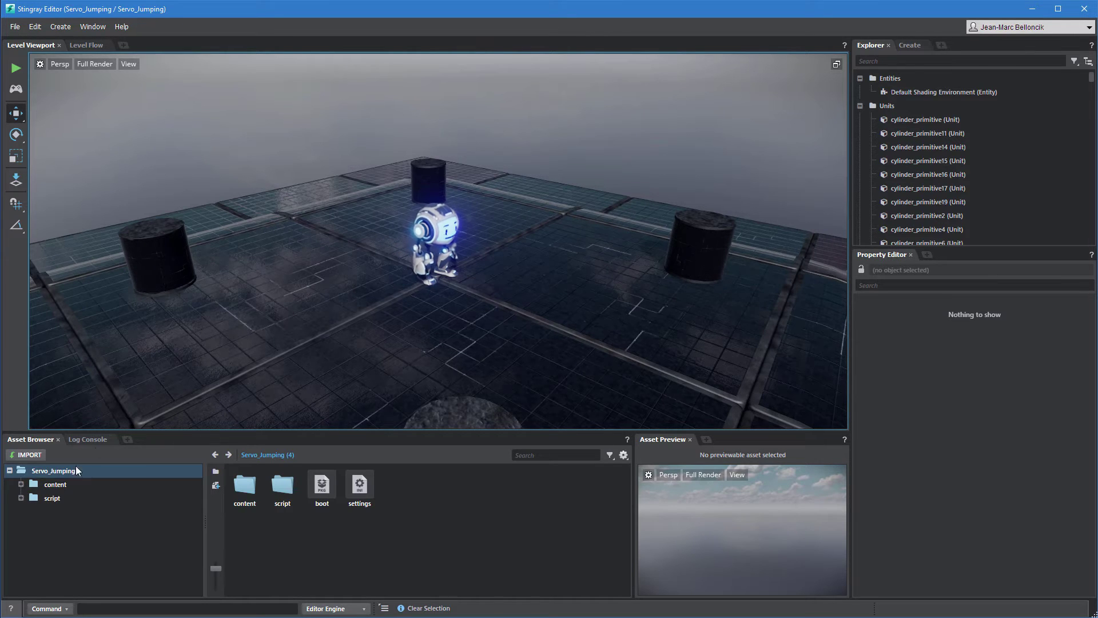
# Open Servo_anim_controller from content/models/Servo and dock its tab beside Level Flow
pyautogui.click(22, 485)
pyautogui.click(36, 523)
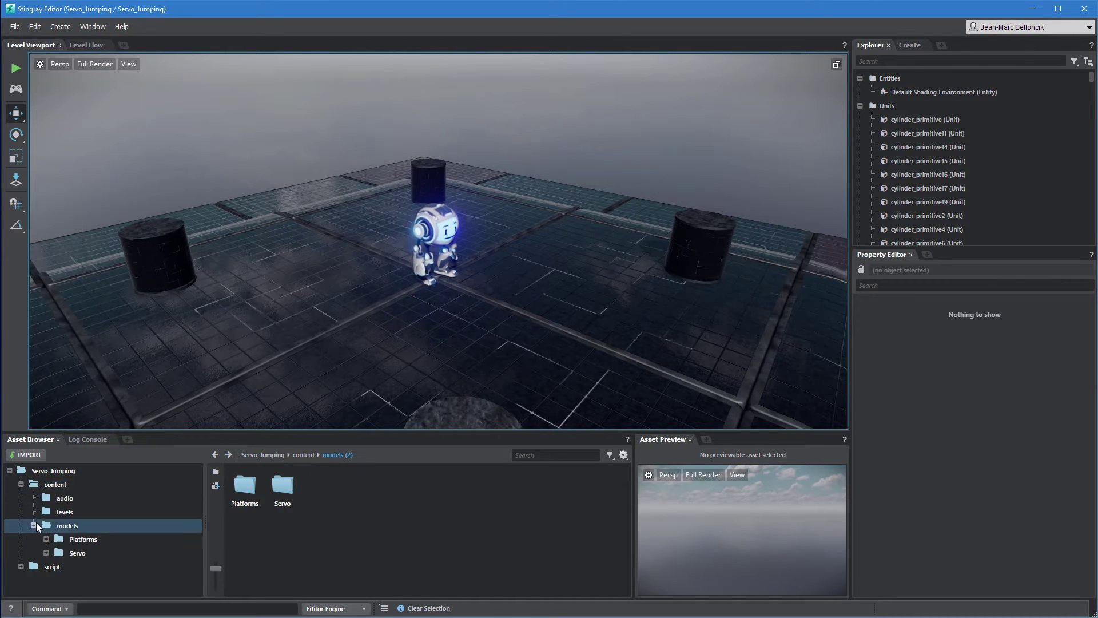
pyautogui.click(69, 554)
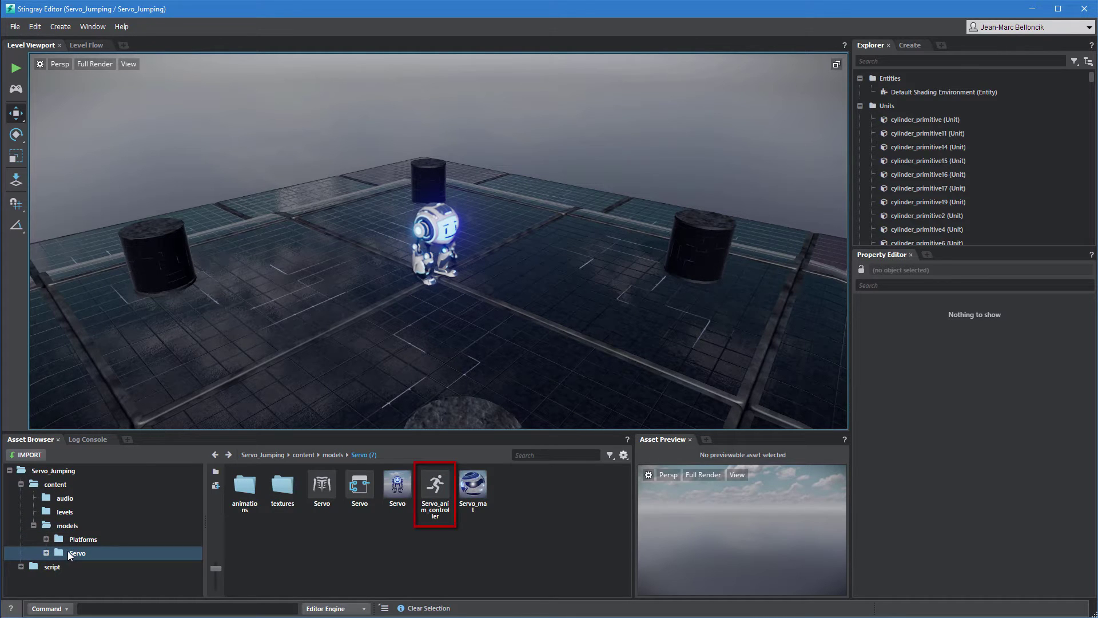
pyautogui.doubleClick(426, 486)
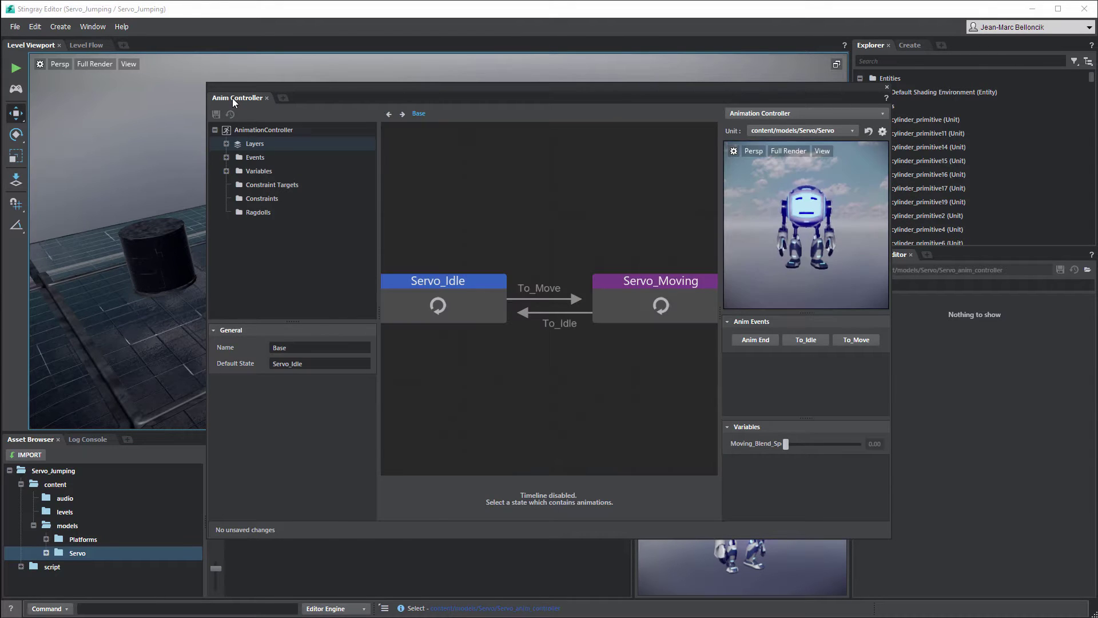
pyautogui.moveTo(232, 98); pyautogui.dragTo(150, 44)
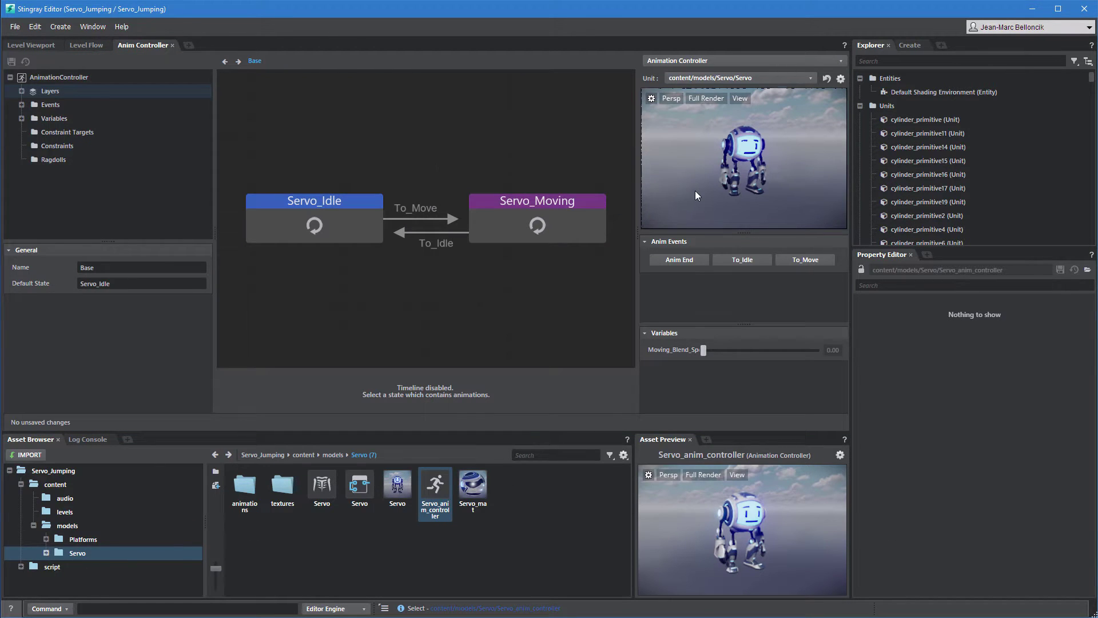
# Inspect the Servo_Moving state's blend clips and the To_Move transition's conditions
pyautogui.scroll(3, 697, 196)
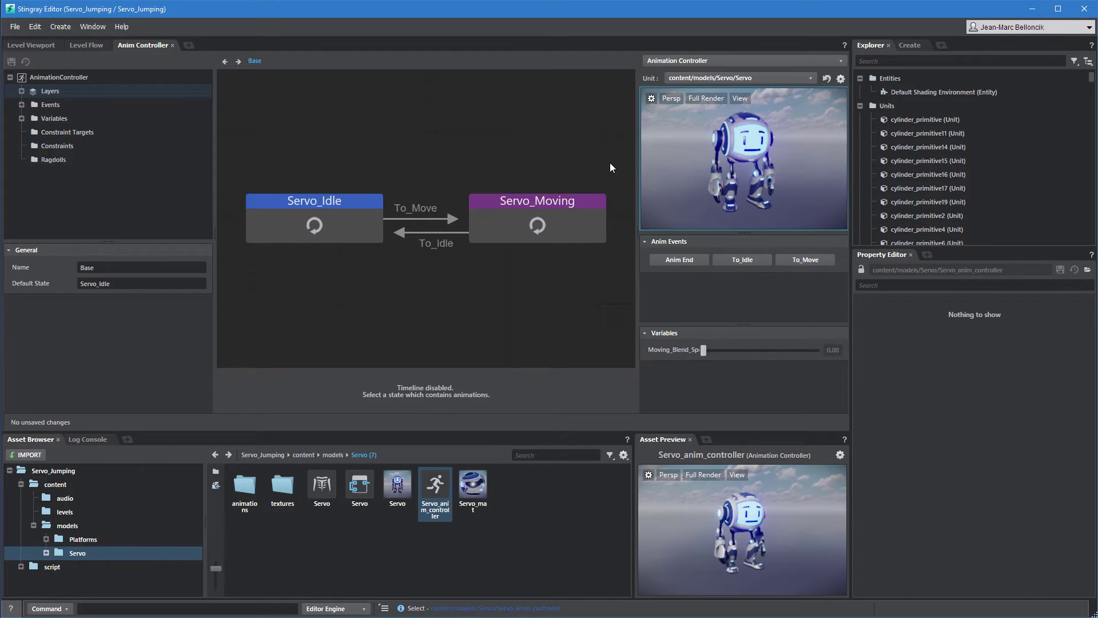
pyautogui.click(586, 199)
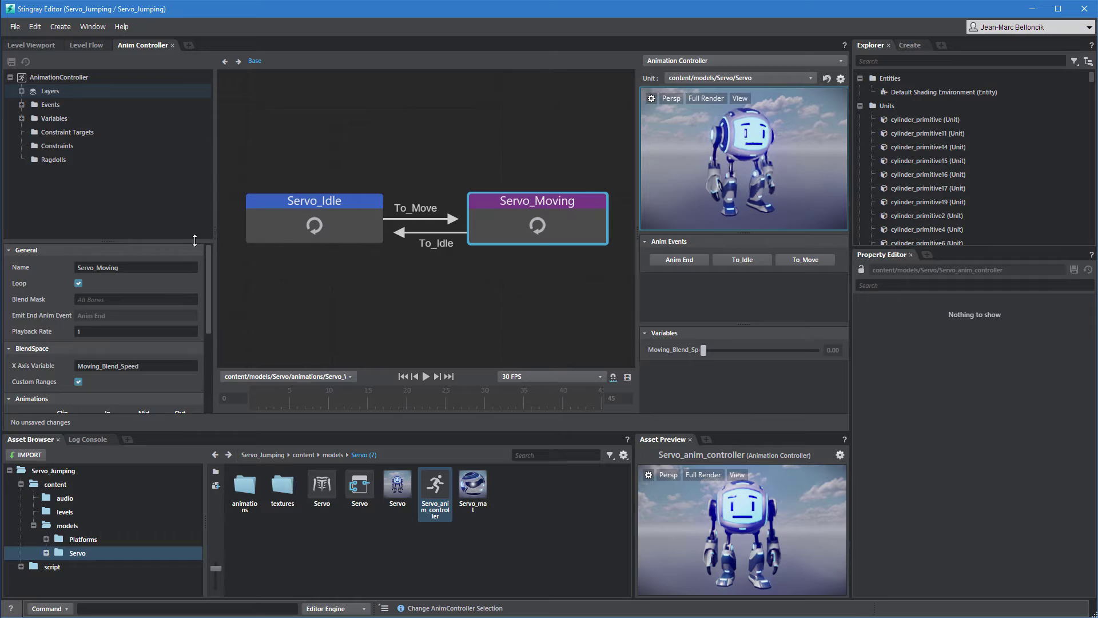
pyautogui.moveTo(195, 241); pyautogui.dragTo(196, 187)
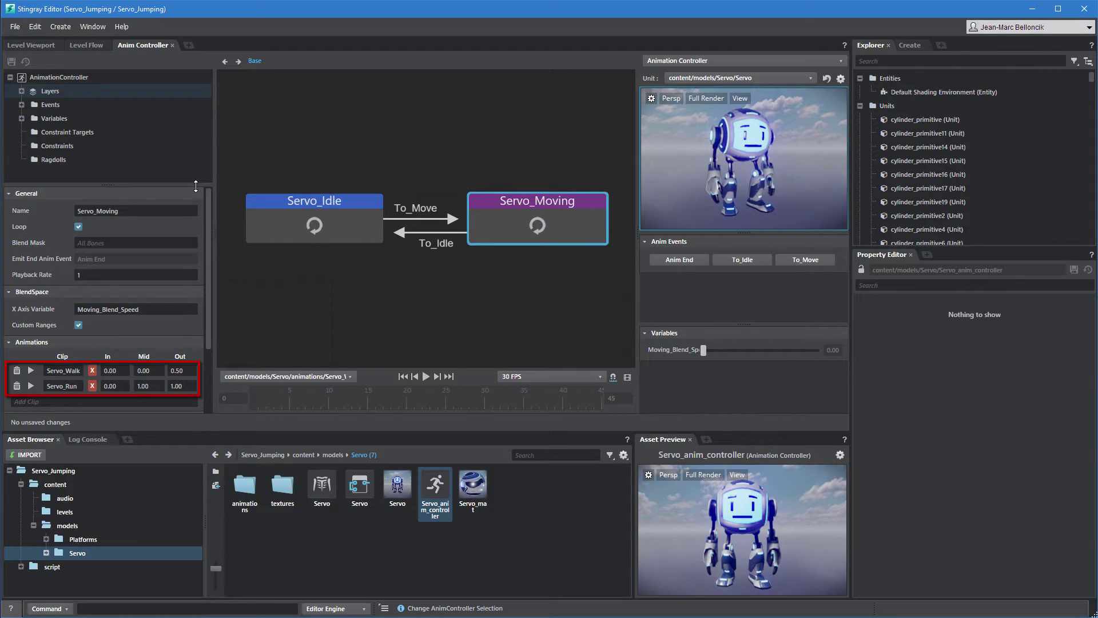
pyautogui.click(438, 219)
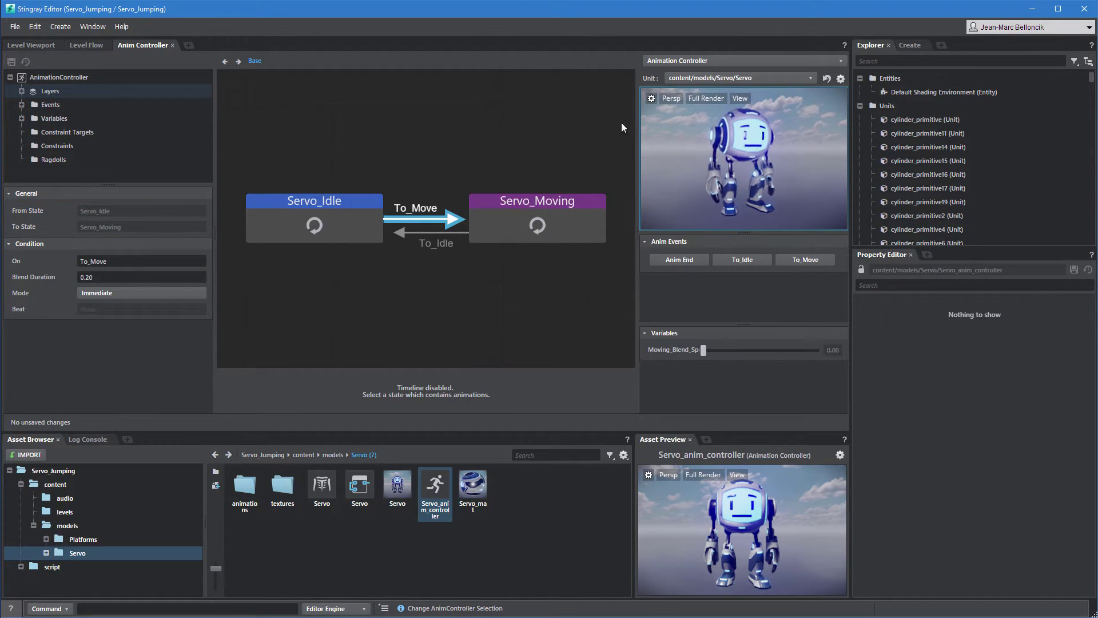
# Set the preview background level to animation_preview
pyautogui.click(651, 98)
pyautogui.click(748, 135)
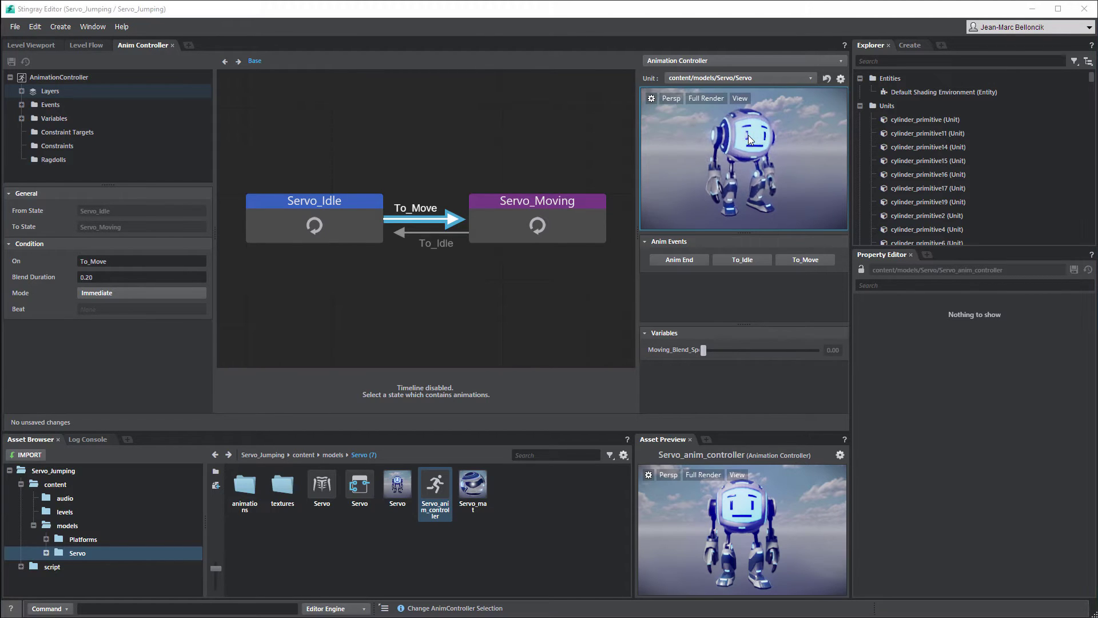
pyautogui.click(523, 175)
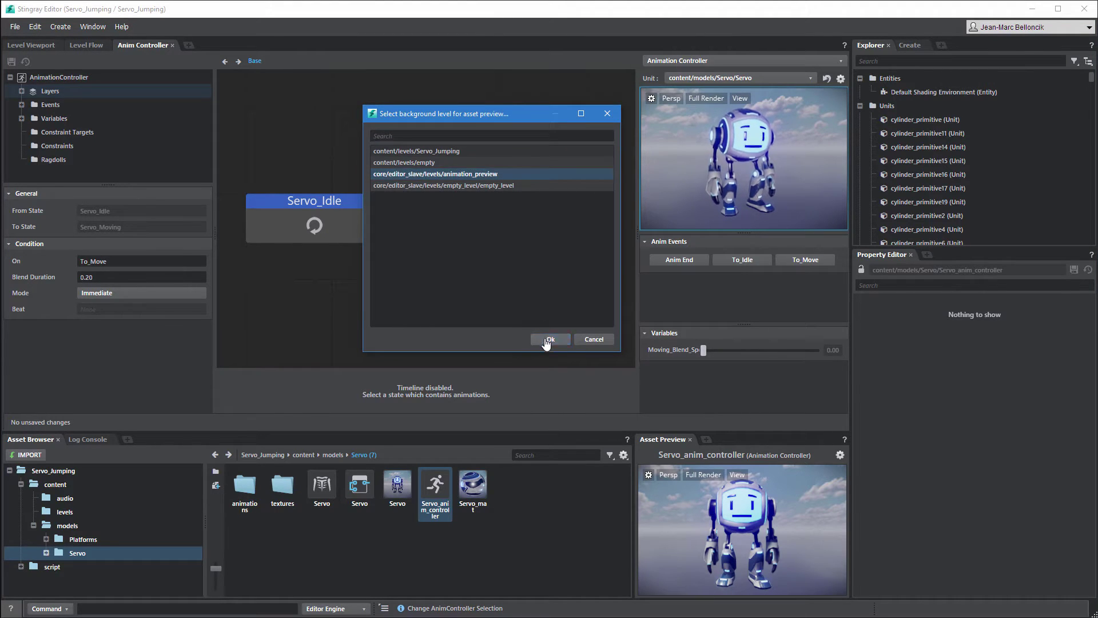
pyautogui.click(547, 341)
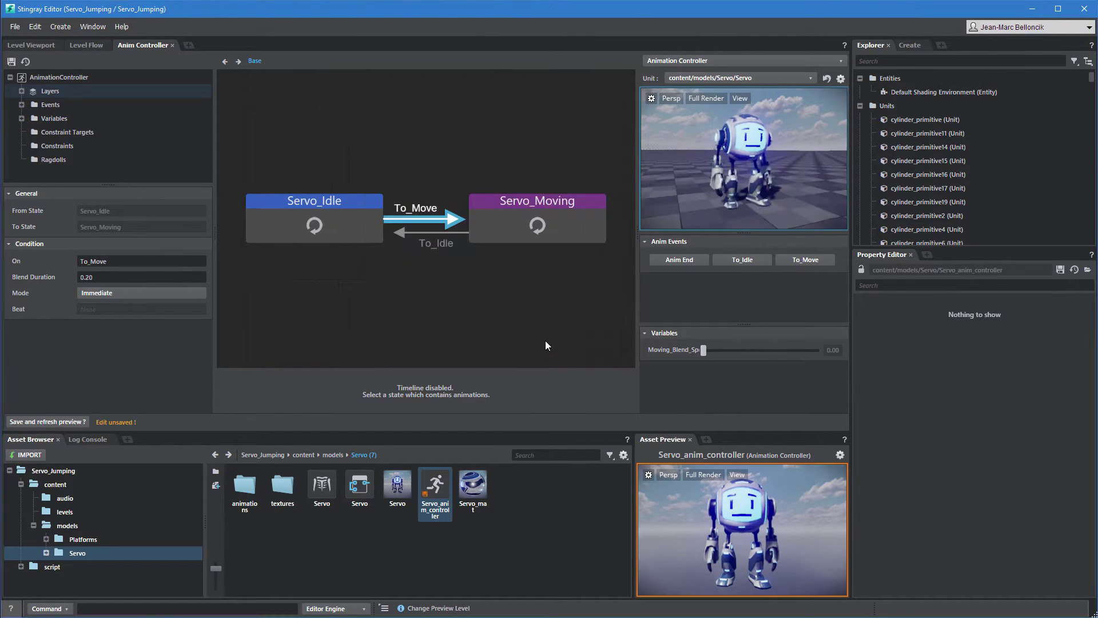
# Fire To_Move, raise Moving_Blend_Speed to 0.79, then fire To_Idle in the preview
pyautogui.click(787, 262)
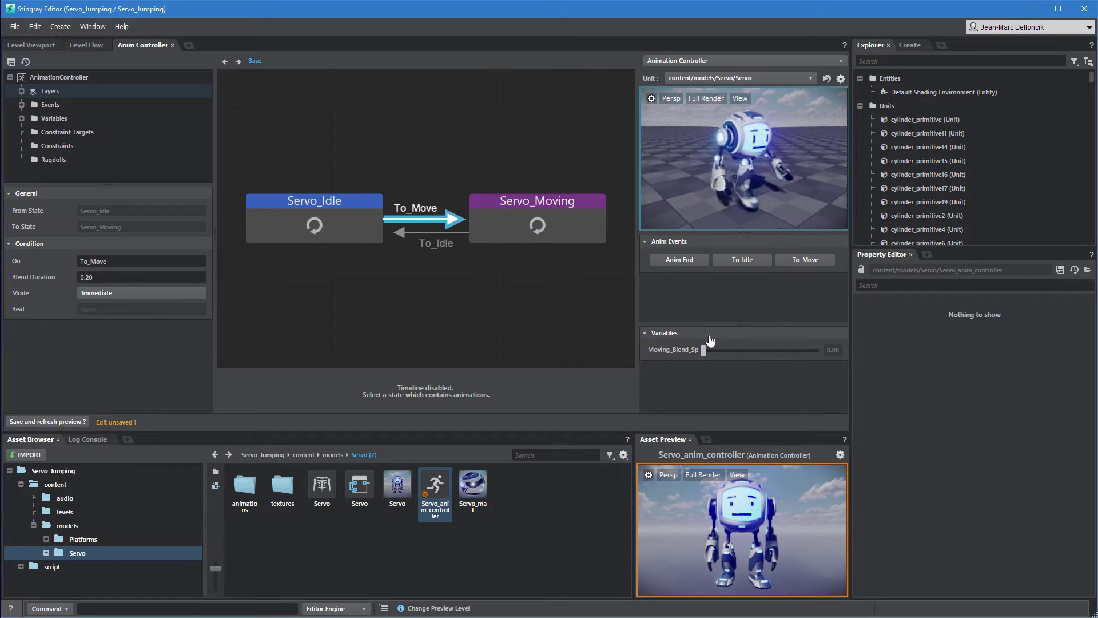
pyautogui.moveTo(705, 350); pyautogui.dragTo(793, 355)
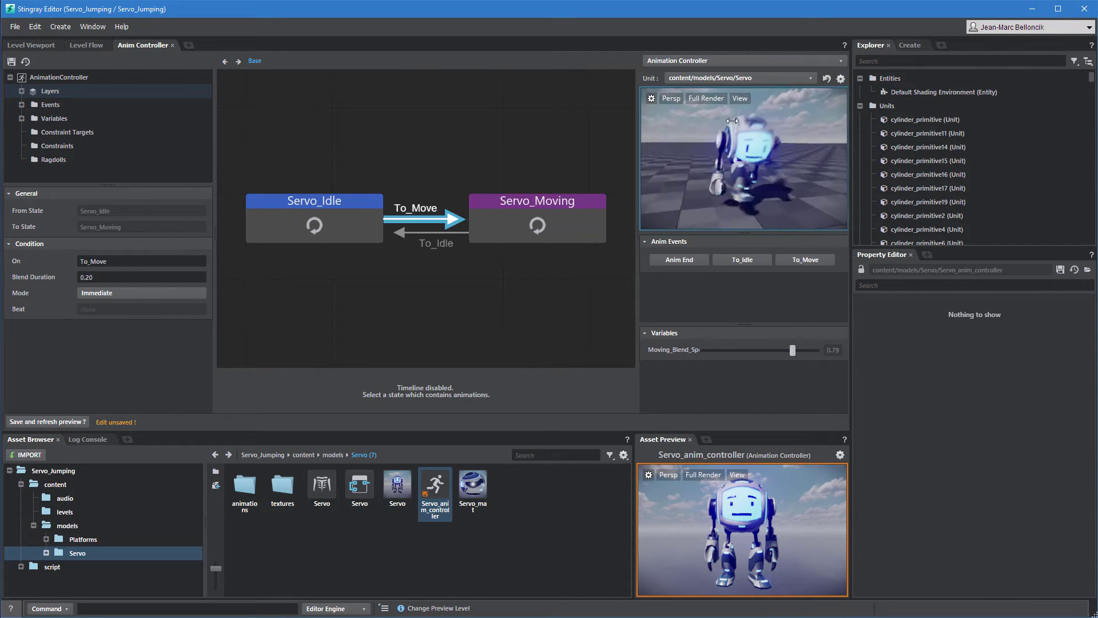
pyautogui.click(737, 260)
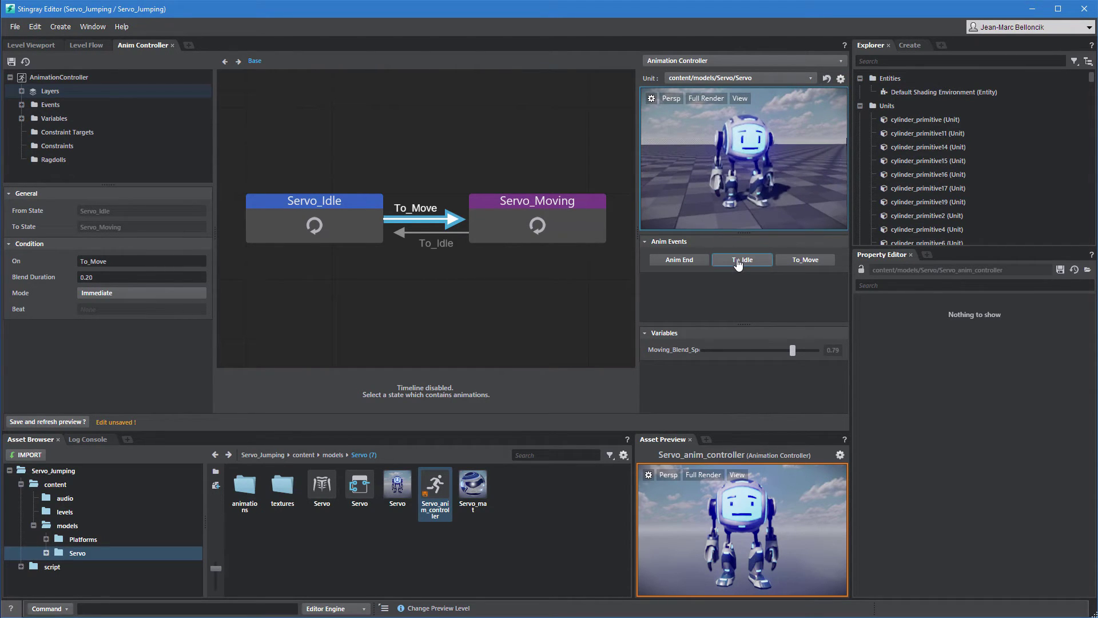
# Preview the Servo_Fall, Servo_Jump and Servo_Run_Jump clips and add them as graph states
pyautogui.doubleClick(252, 485)
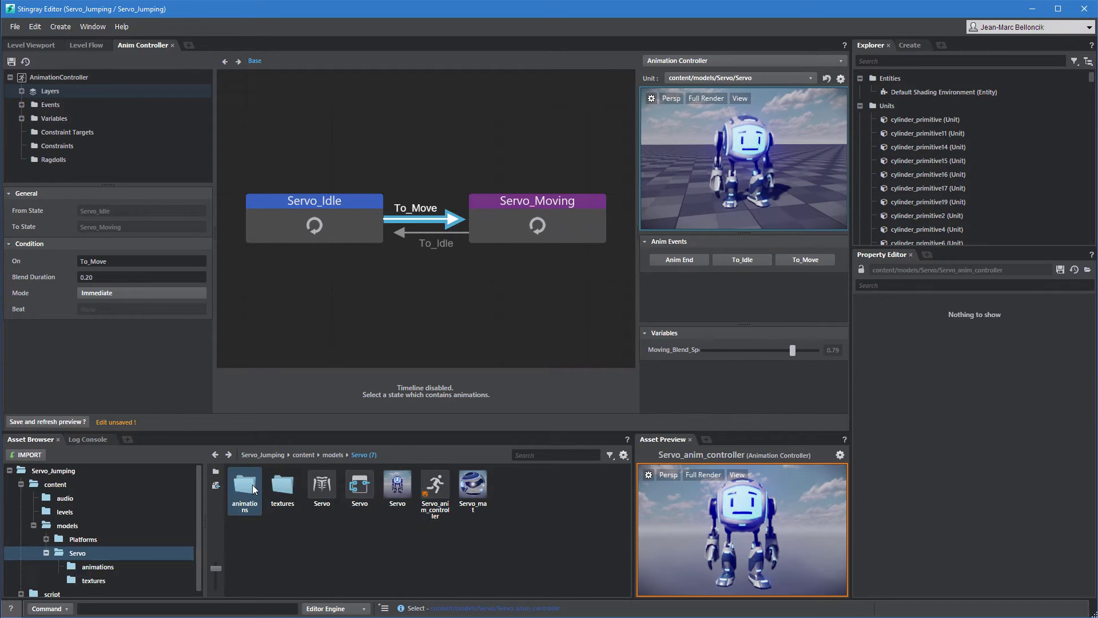
pyautogui.click(253, 486)
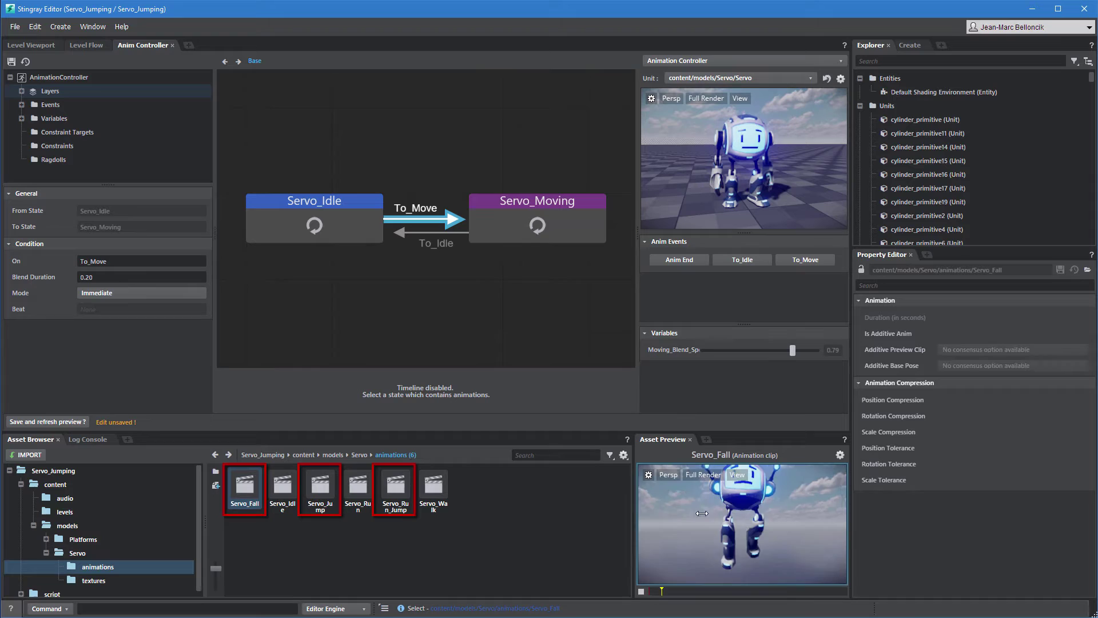
pyautogui.click(327, 484)
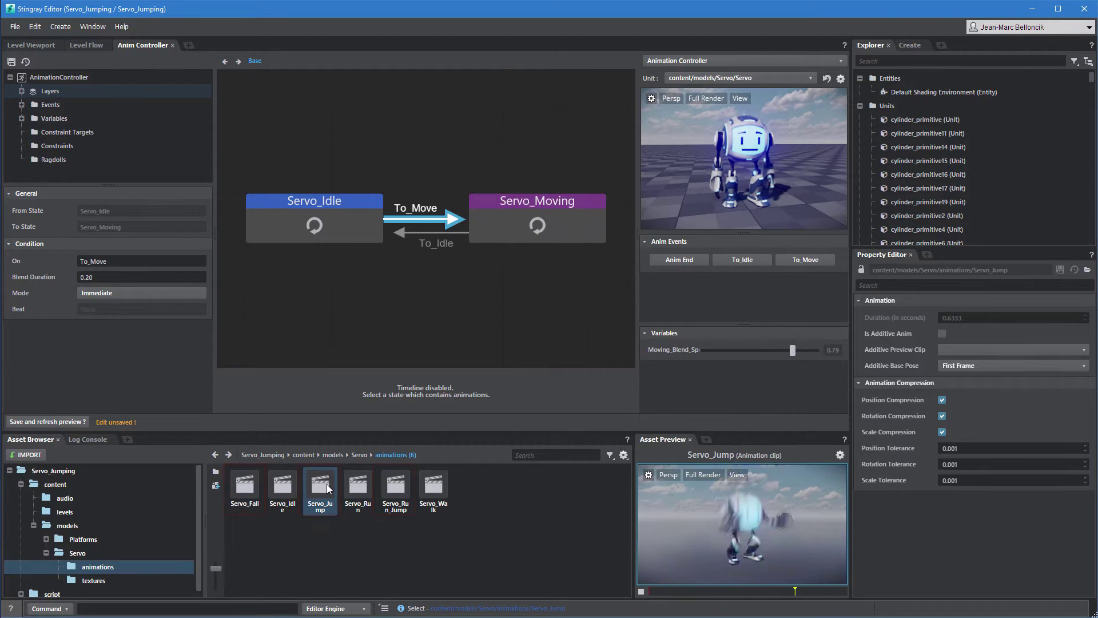
pyautogui.click(400, 493)
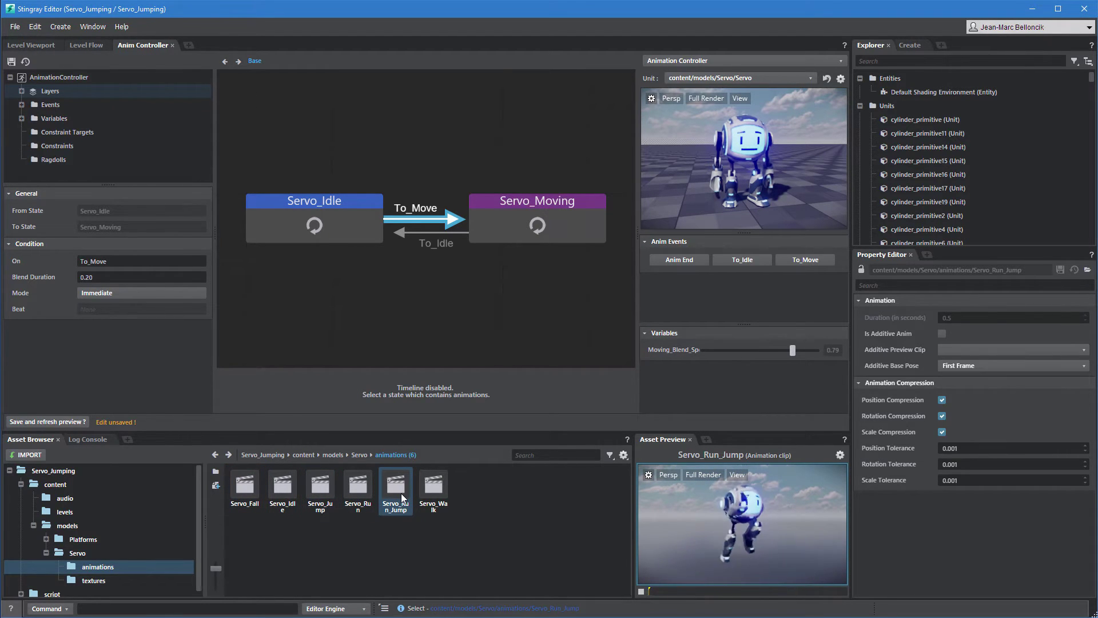
pyautogui.moveTo(259, 487); pyautogui.dragTo(286, 314)
pyautogui.moveTo(307, 479); pyautogui.dragTo(326, 328)
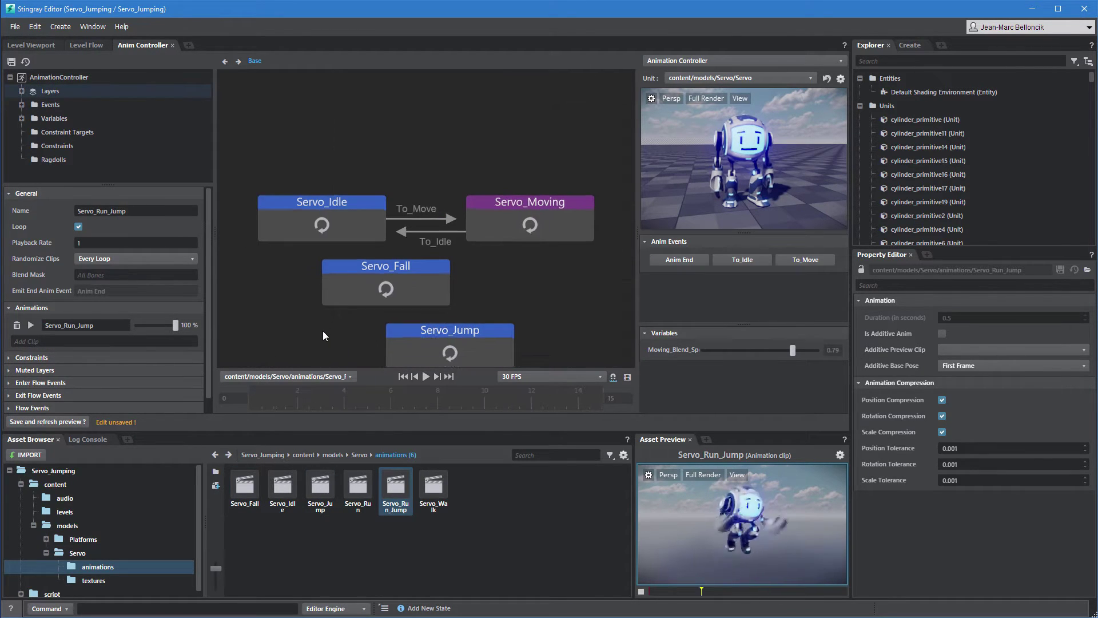
# Arrange Servo_Jump, Servo_Fall and Servo_Run_Jump above Servo_Idle and Servo_Moving
pyautogui.moveTo(393, 257); pyautogui.dragTo(431, 131)
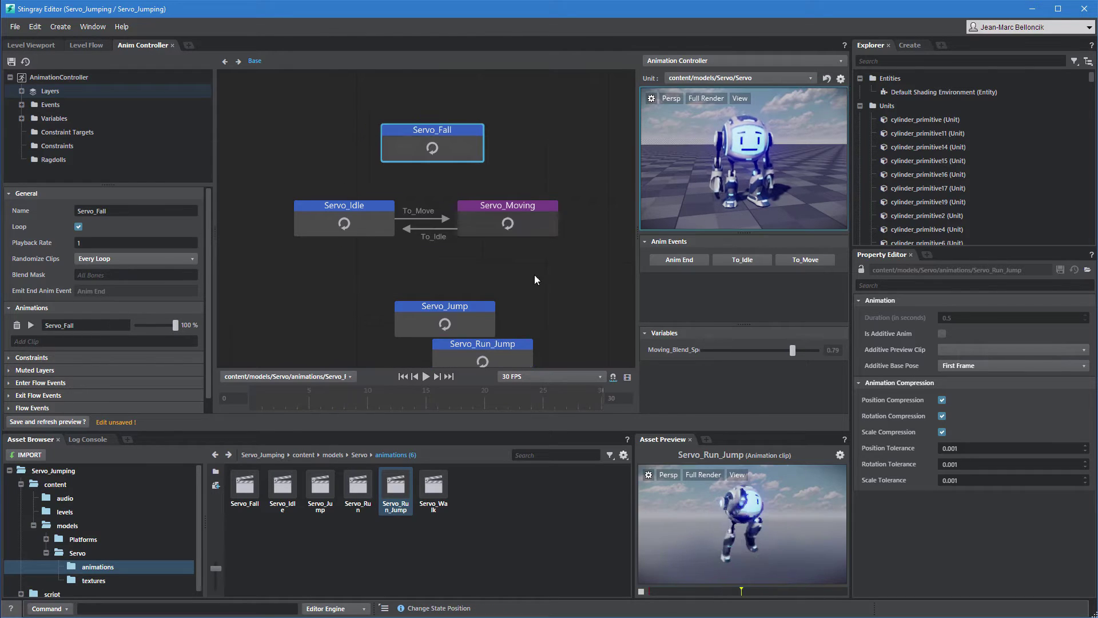
pyautogui.moveTo(480, 316); pyautogui.dragTo(379, 91)
pyautogui.moveTo(514, 343); pyautogui.dragTo(539, 74)
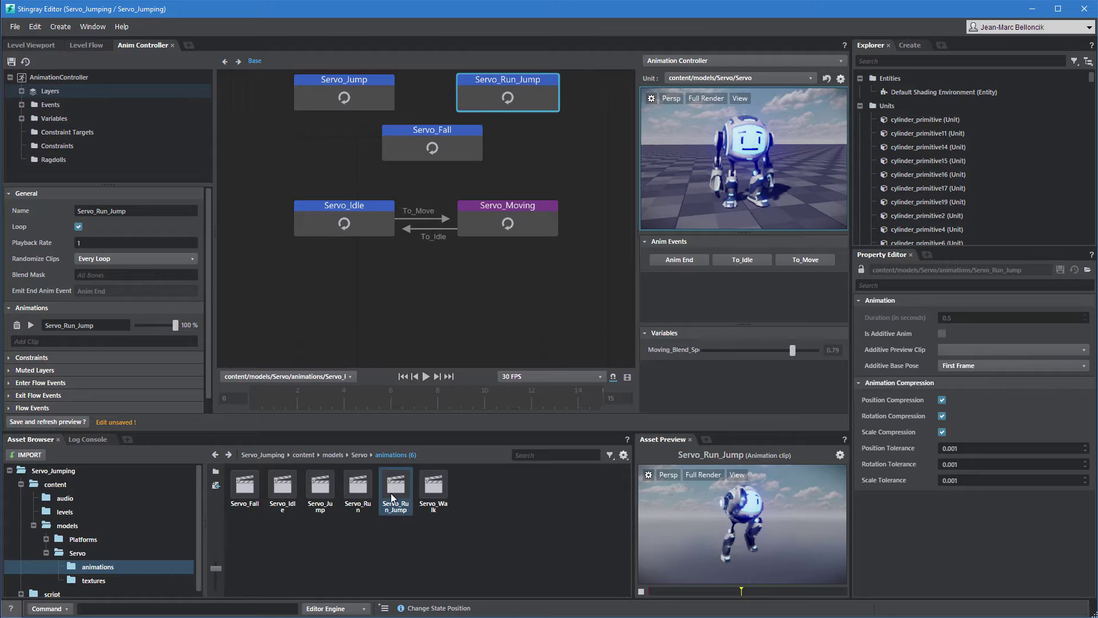
pyautogui.click(424, 318)
pyautogui.moveTo(455, 274); pyautogui.dragTo(458, 358, button='middle')
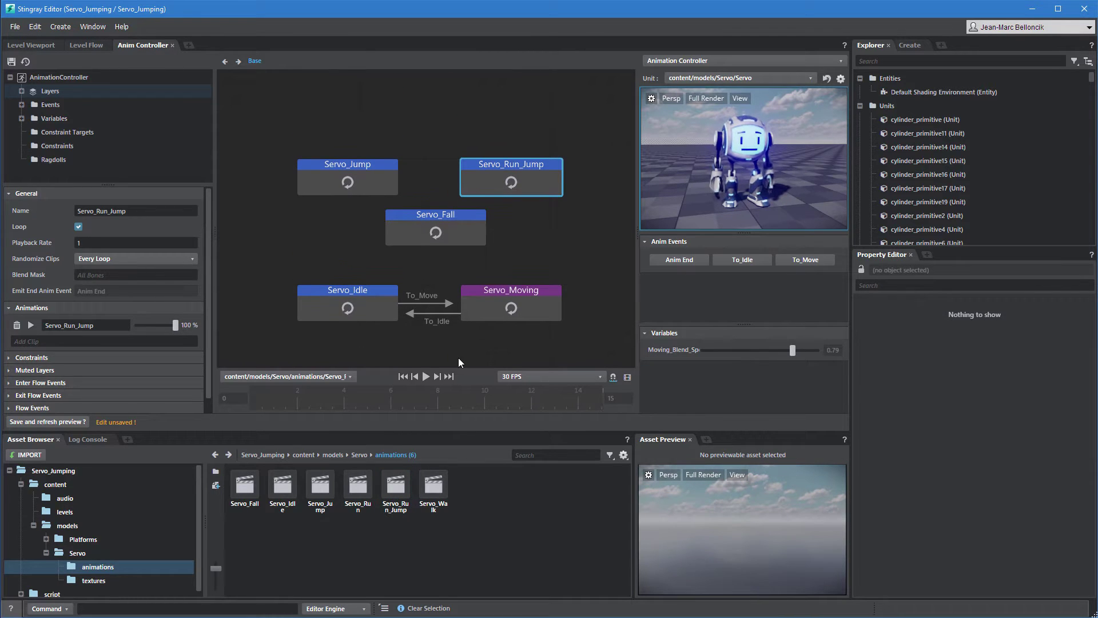
pyautogui.moveTo(352, 117); pyautogui.dragTo(484, 129)
# Add three new AnimEvents to the controller's Events folder
pyautogui.click(489, 113)
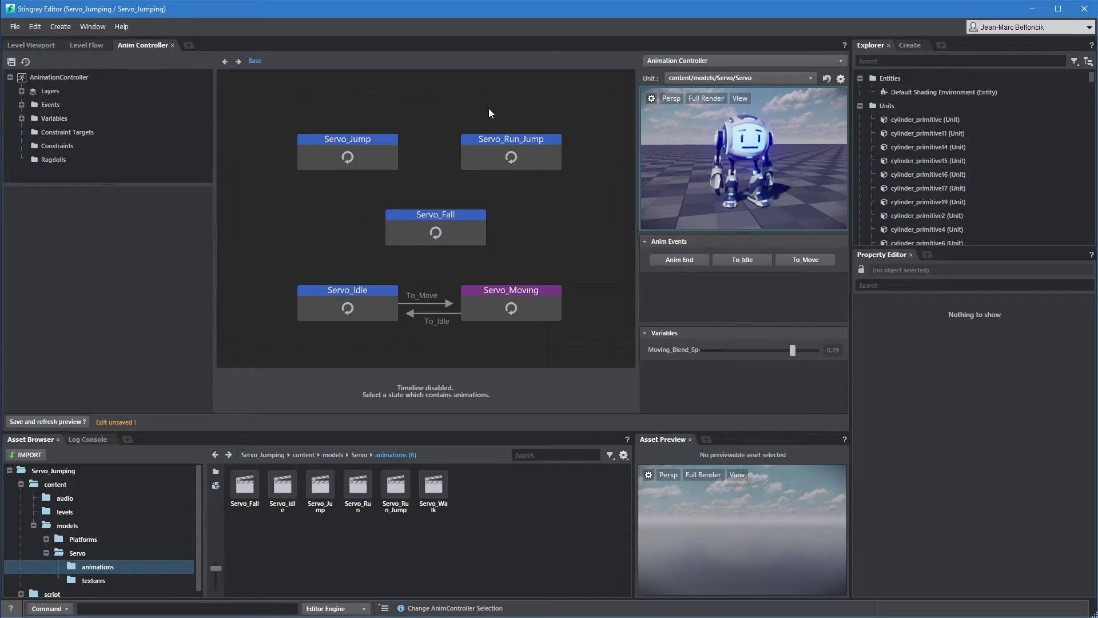
pyautogui.click(21, 105)
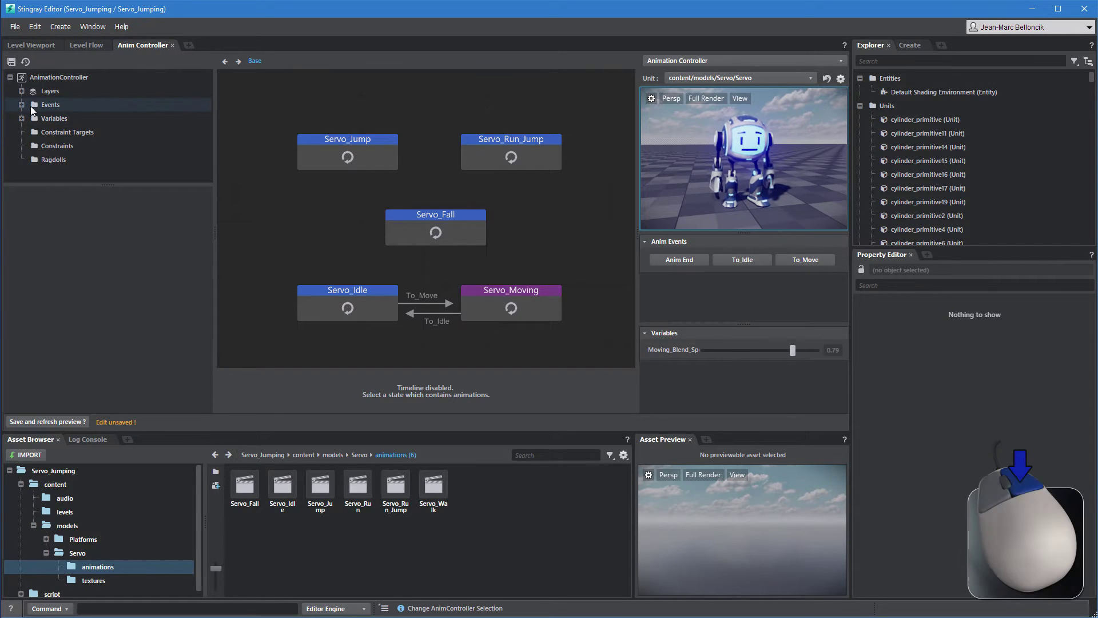
pyautogui.rightClick(42, 105)
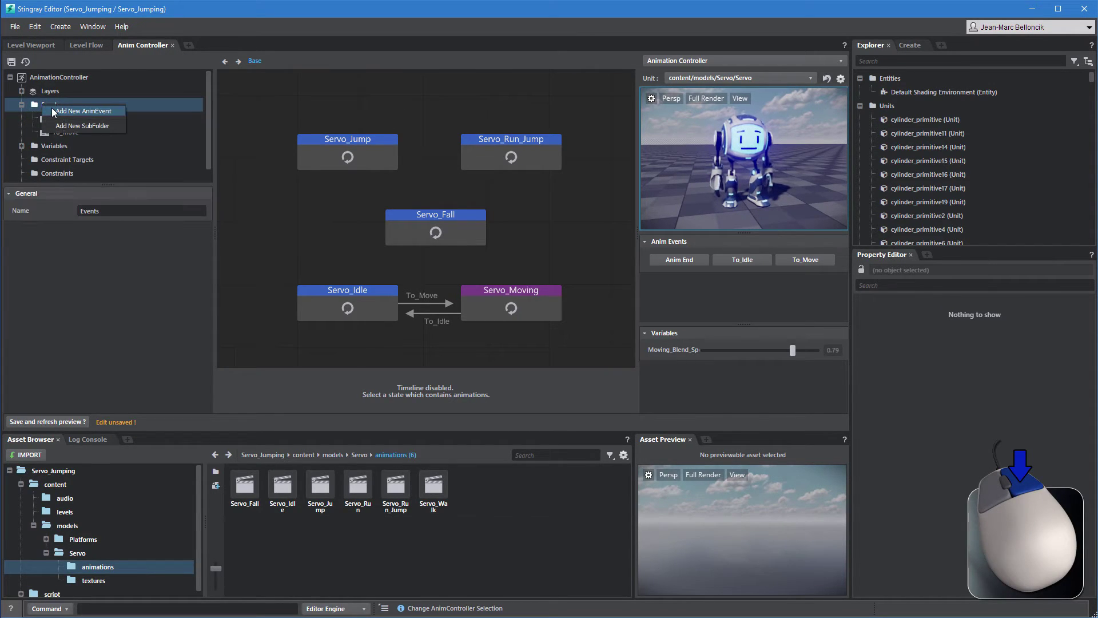
pyautogui.click(53, 111)
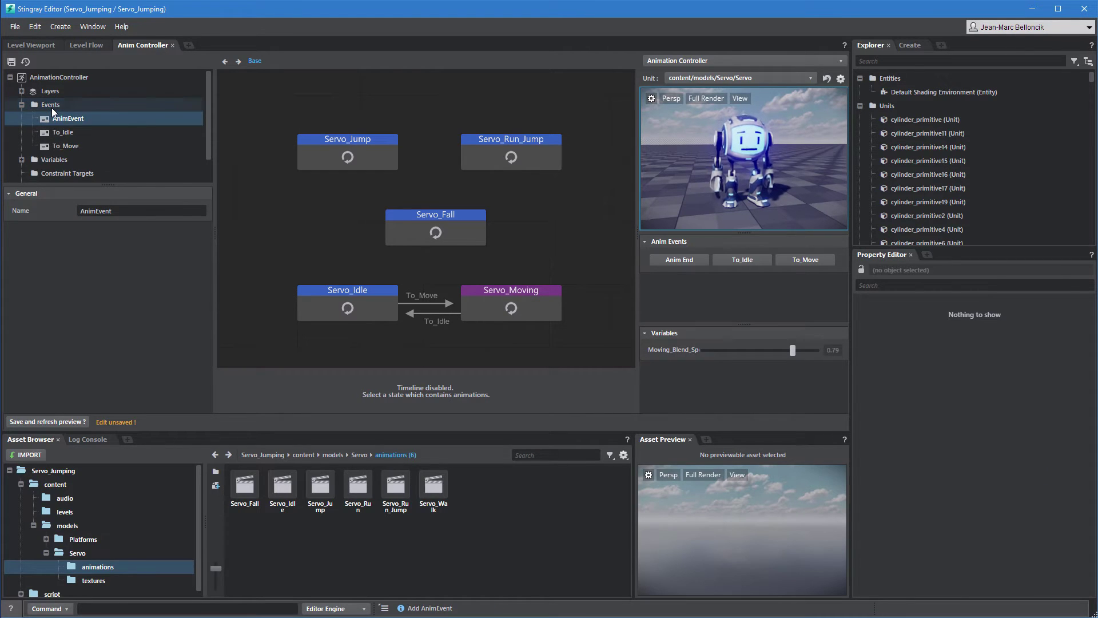
pyautogui.rightClick(52, 108)
pyautogui.click(60, 114)
pyautogui.click(52, 105)
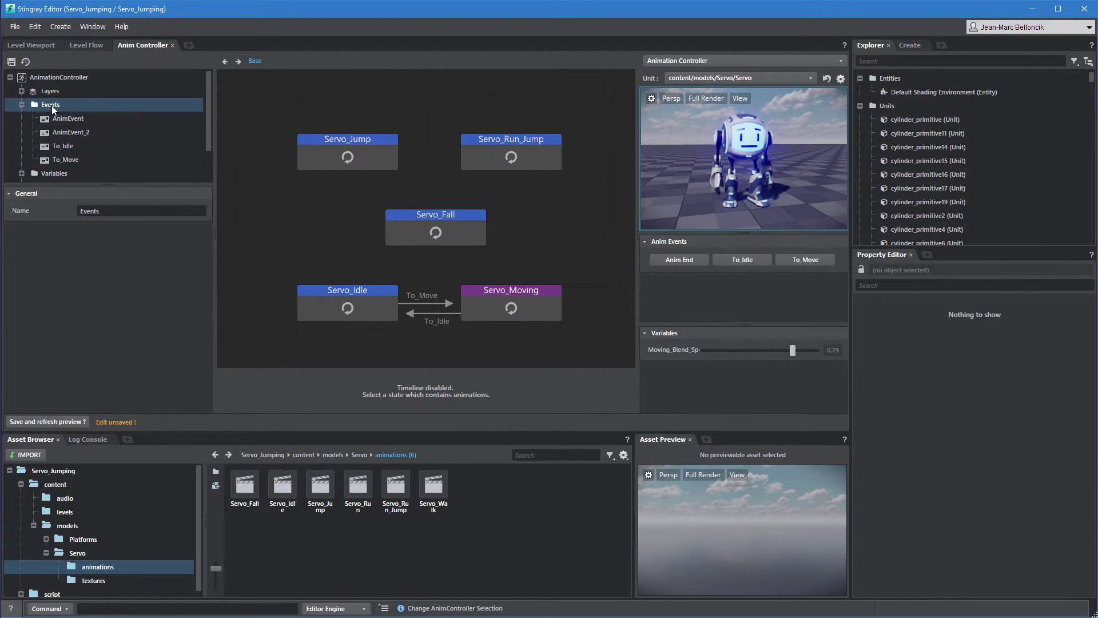
pyautogui.rightClick(52, 105)
pyautogui.click(63, 112)
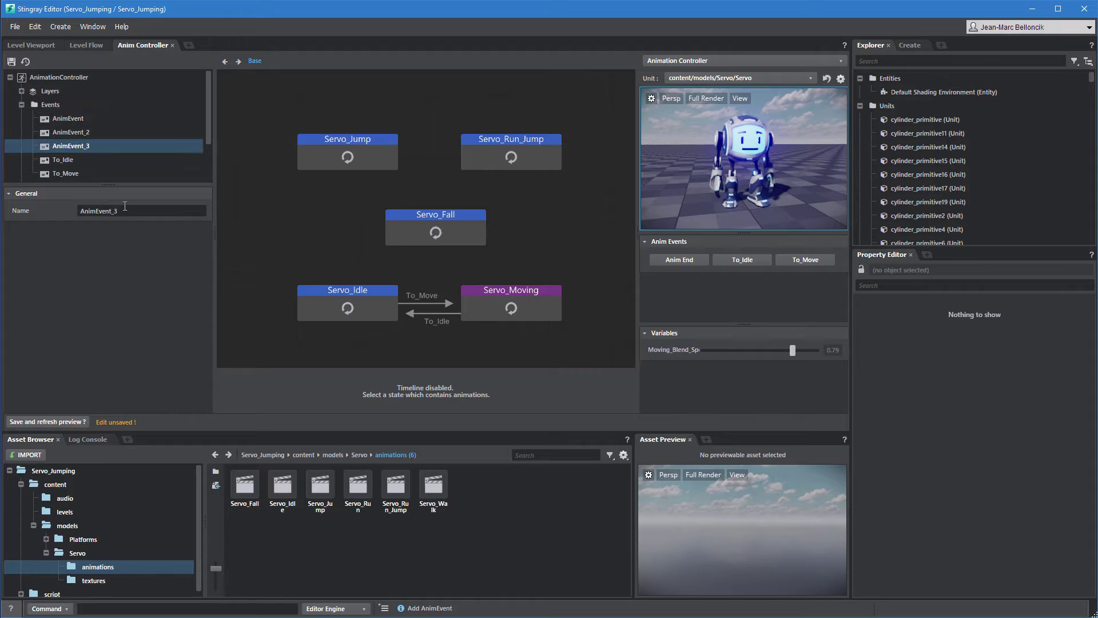
# Rename the new events To_Fall, To_Jump and To_RunJump
pyautogui.write('To_Fall')
pyautogui.press('Return')
pyautogui.click(108, 135)
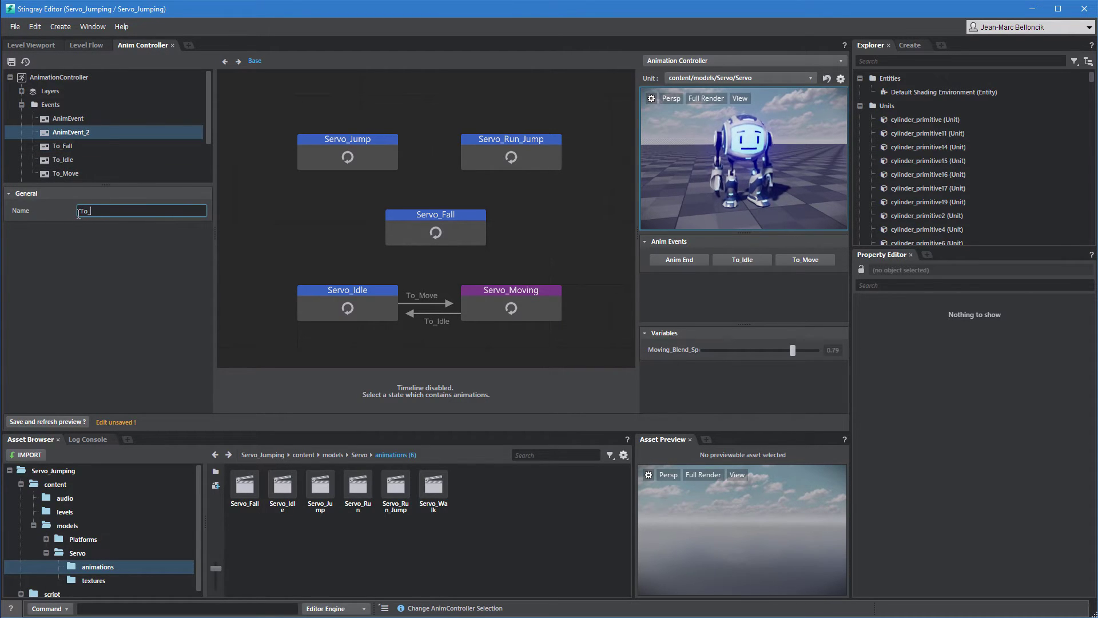
pyautogui.click(78, 212)
pyautogui.write('To_Jump')
pyautogui.press('Return')
pyautogui.click(71, 119)
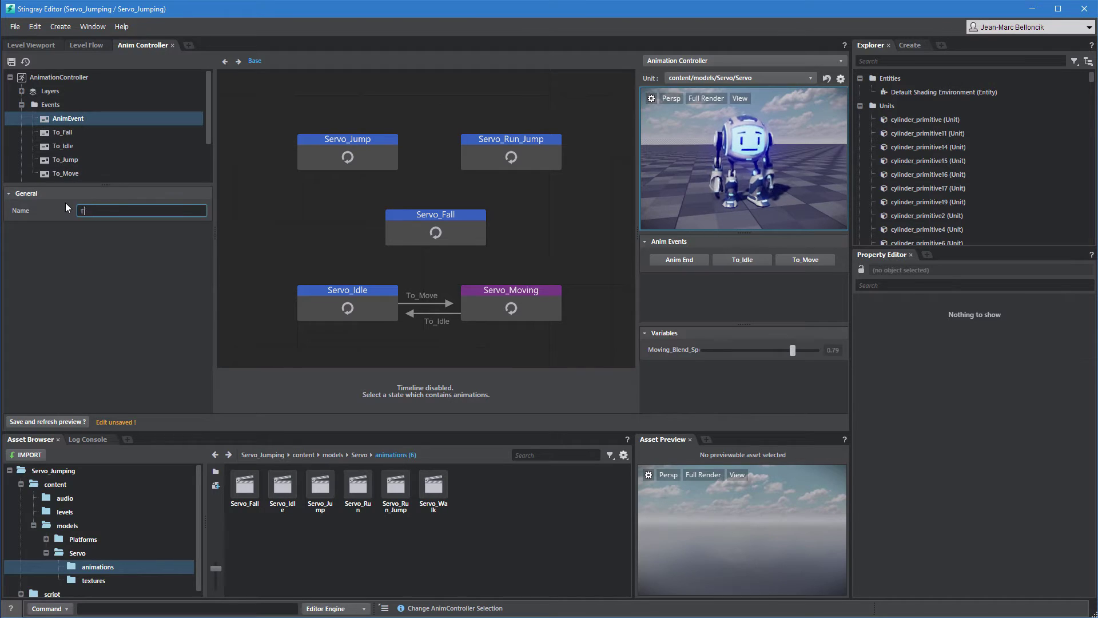
pyautogui.write('To_RunJump')
pyautogui.press('Return')
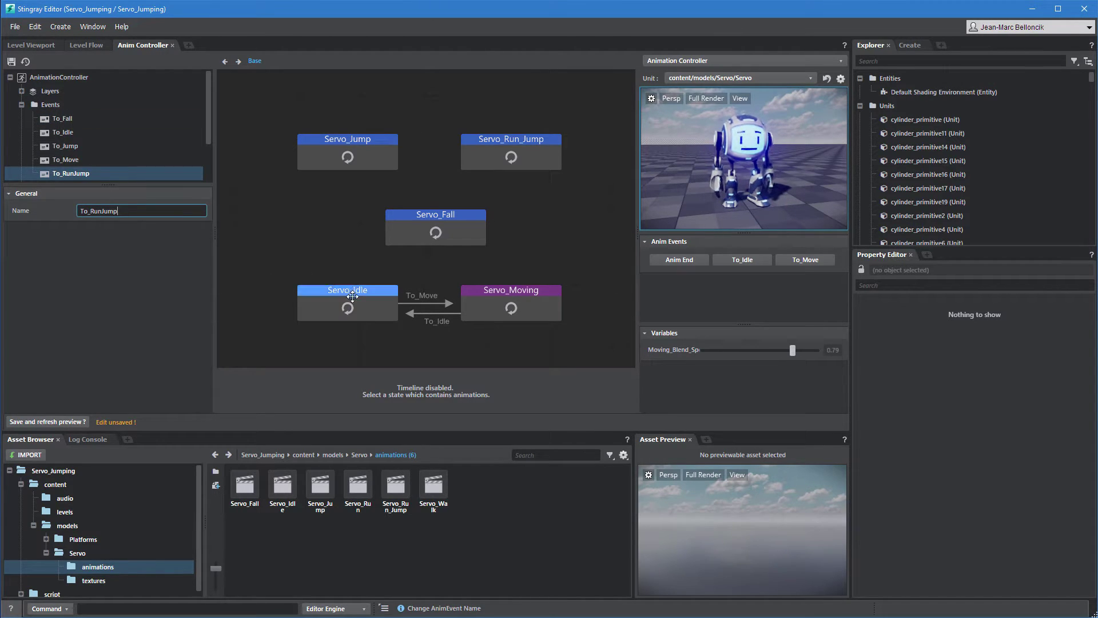
# Link Servo_Idle to Servo_Fall on To_Fall and Servo_Fall back to Servo_Idle on To_Idle
pyautogui.moveTo(352, 296); pyautogui.dragTo(416, 231)
pyautogui.click(184, 260)
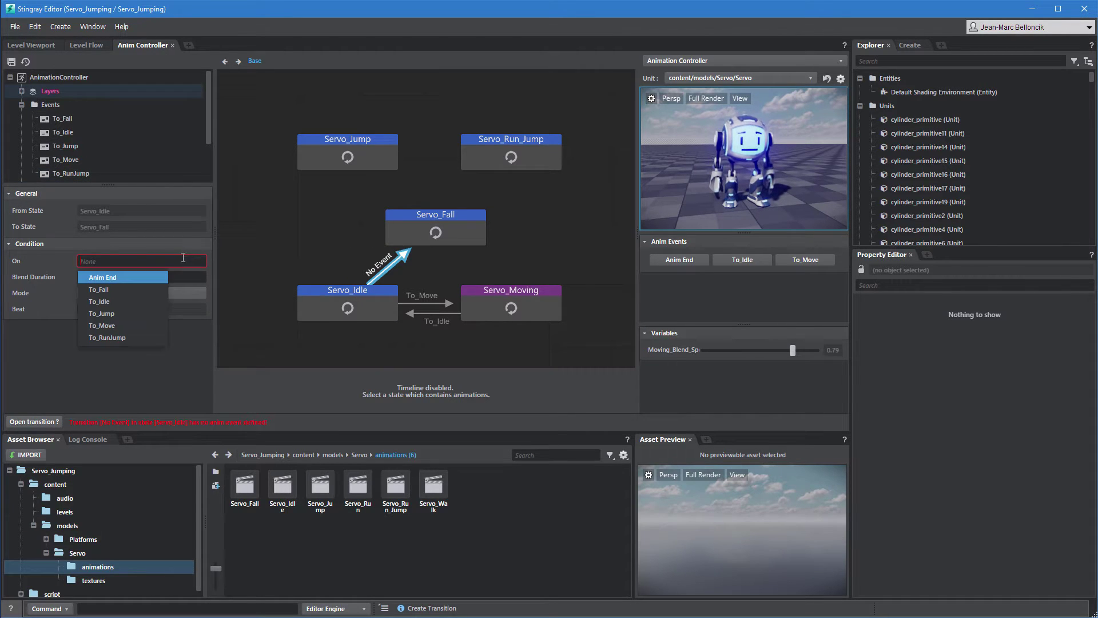
pyautogui.click(124, 290)
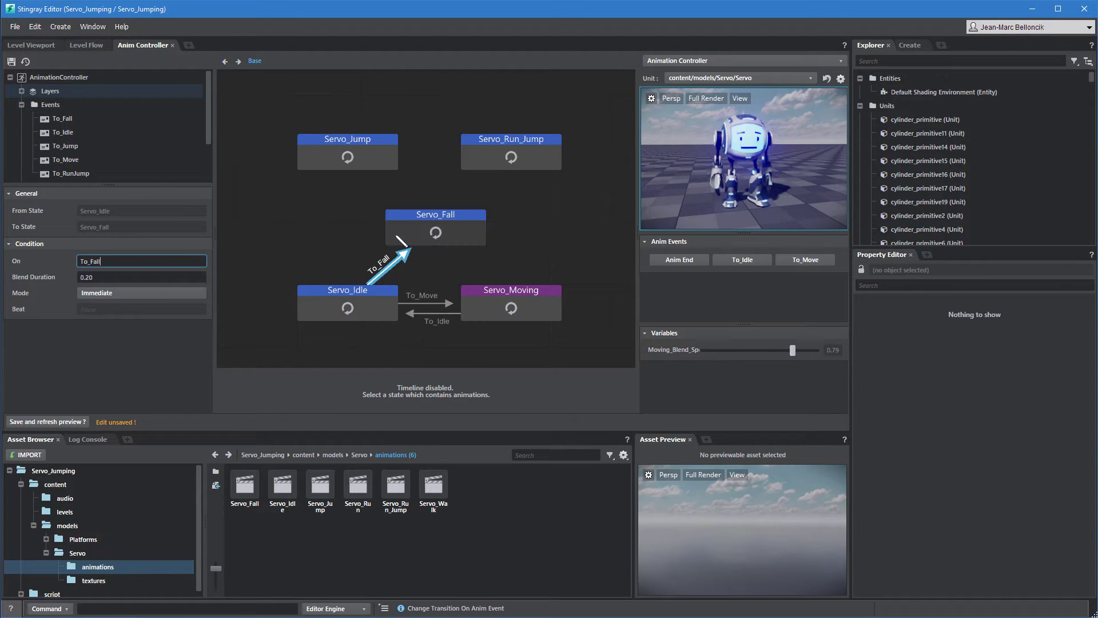
pyautogui.moveTo(436, 233); pyautogui.dragTo(338, 307)
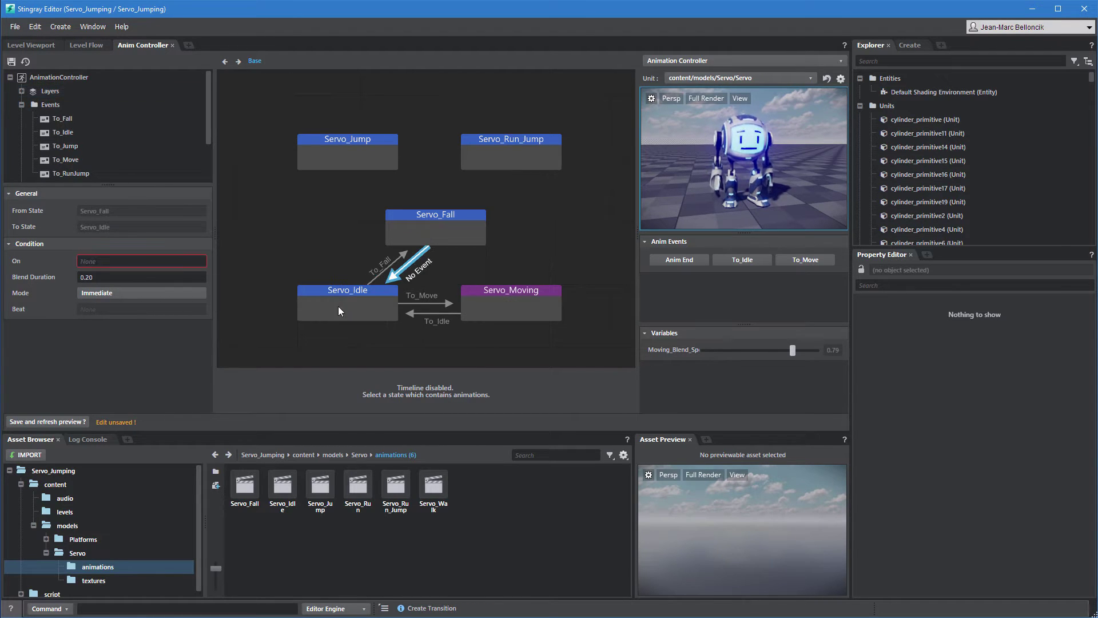
pyautogui.click(192, 262)
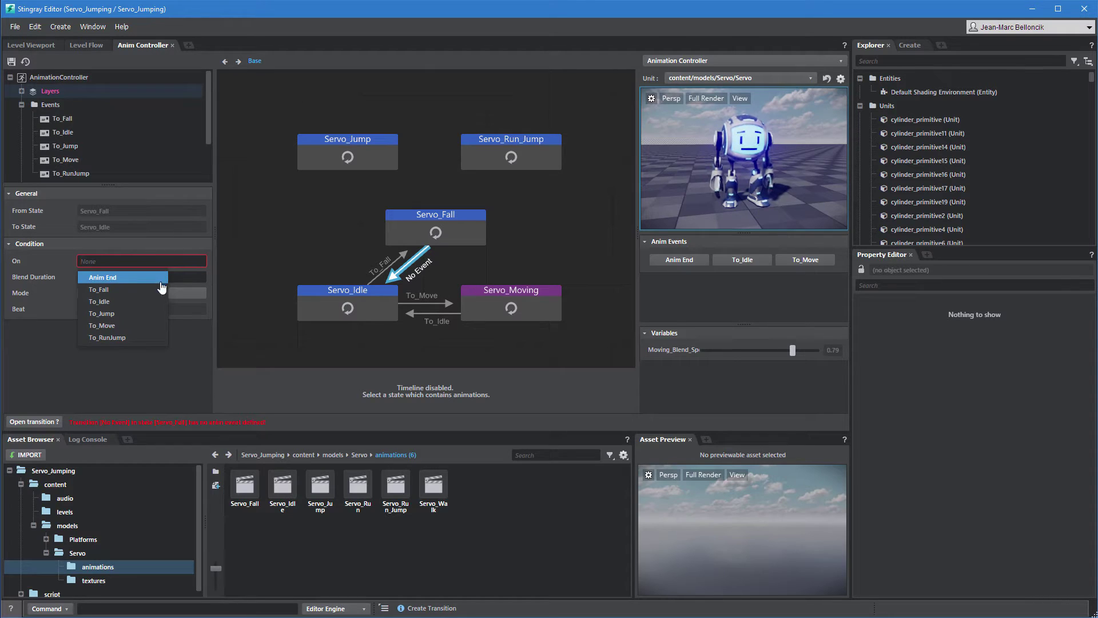
pyautogui.click(148, 301)
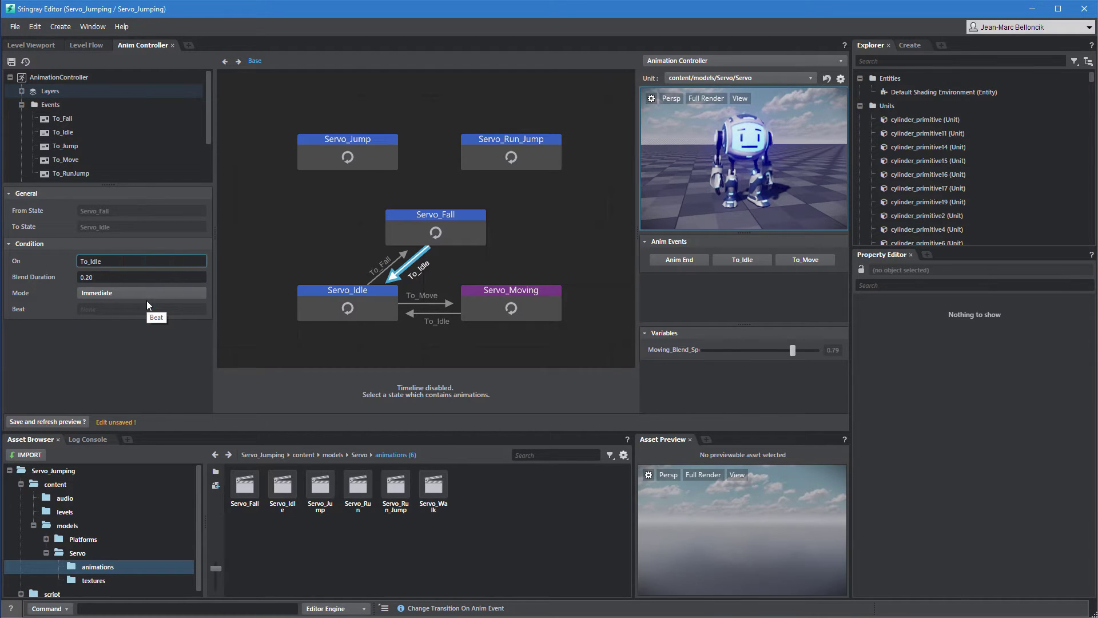
# Add Idle-to-Jump on To_Jump, Jump-to-Fall on To_Fall, and Moving transitions to Fall and Run_Jump
pyautogui.moveTo(309, 300); pyautogui.dragTo(331, 154)
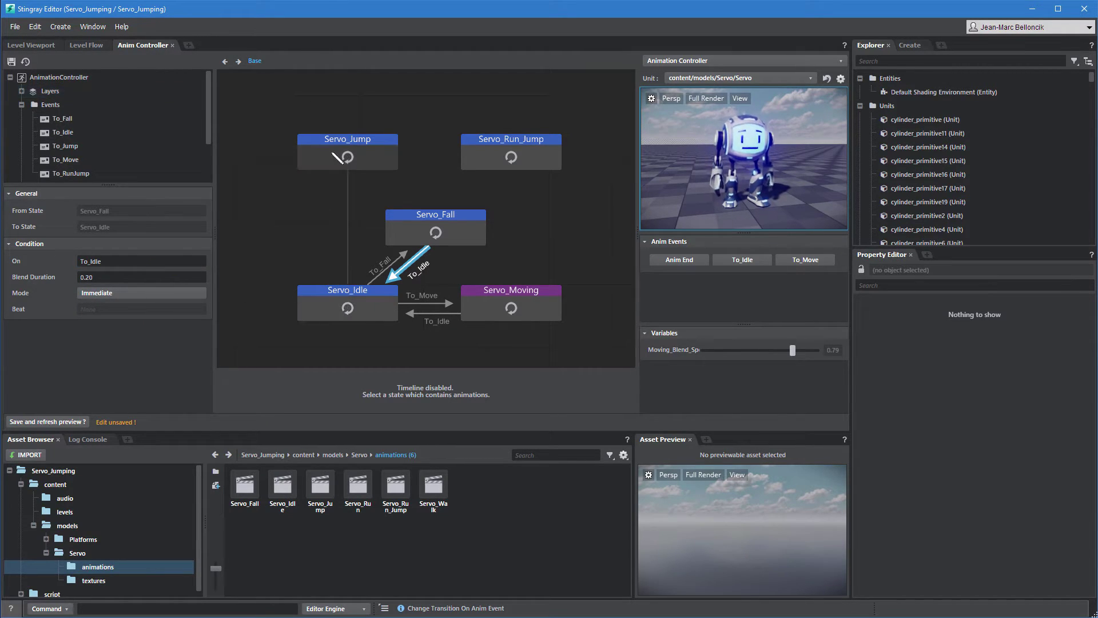
pyautogui.click(191, 261)
pyautogui.click(147, 313)
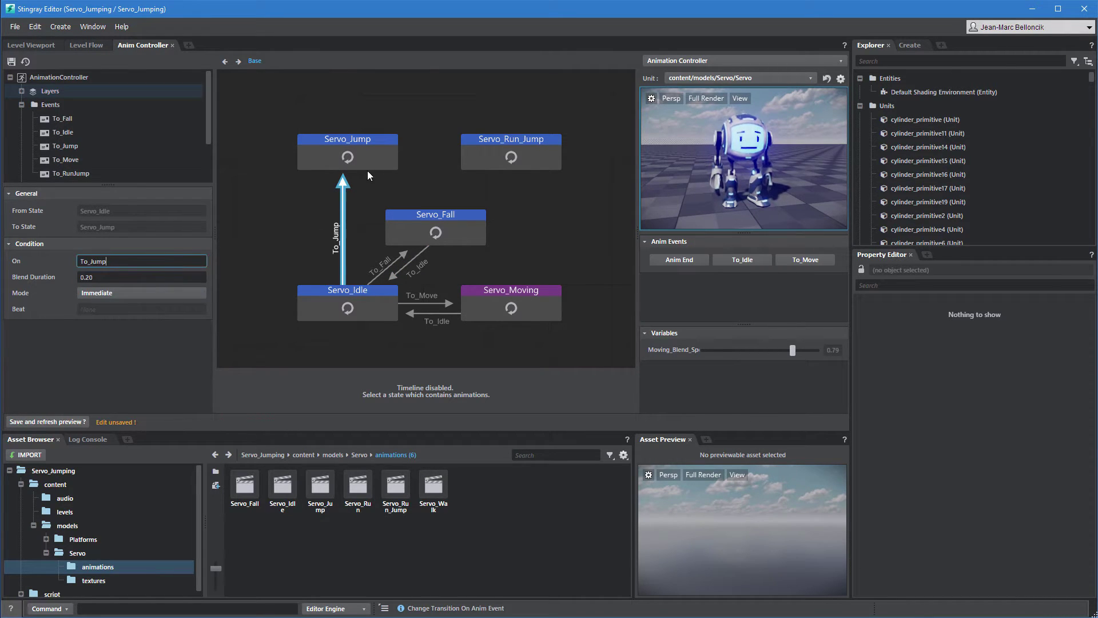
pyautogui.moveTo(367, 168); pyautogui.dragTo(411, 226)
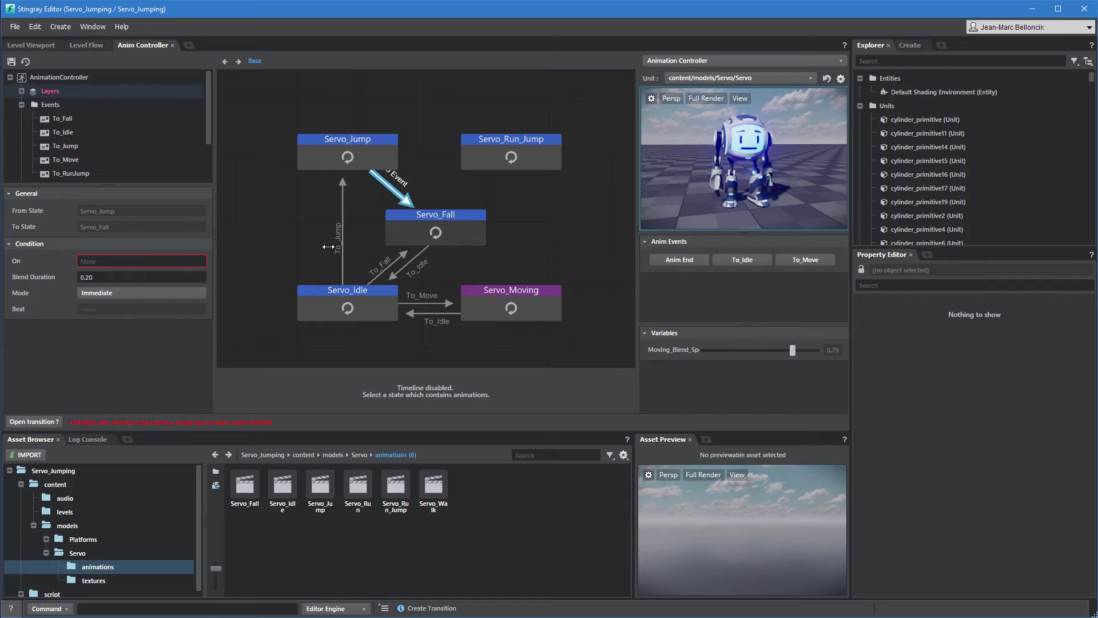
pyautogui.click(191, 261)
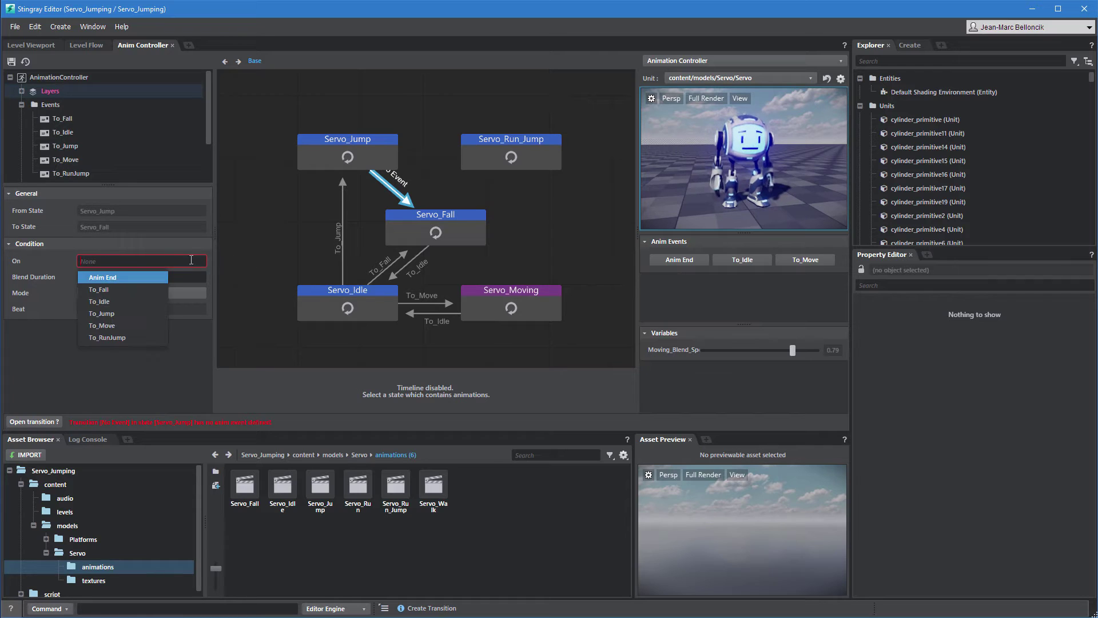
pyautogui.click(156, 290)
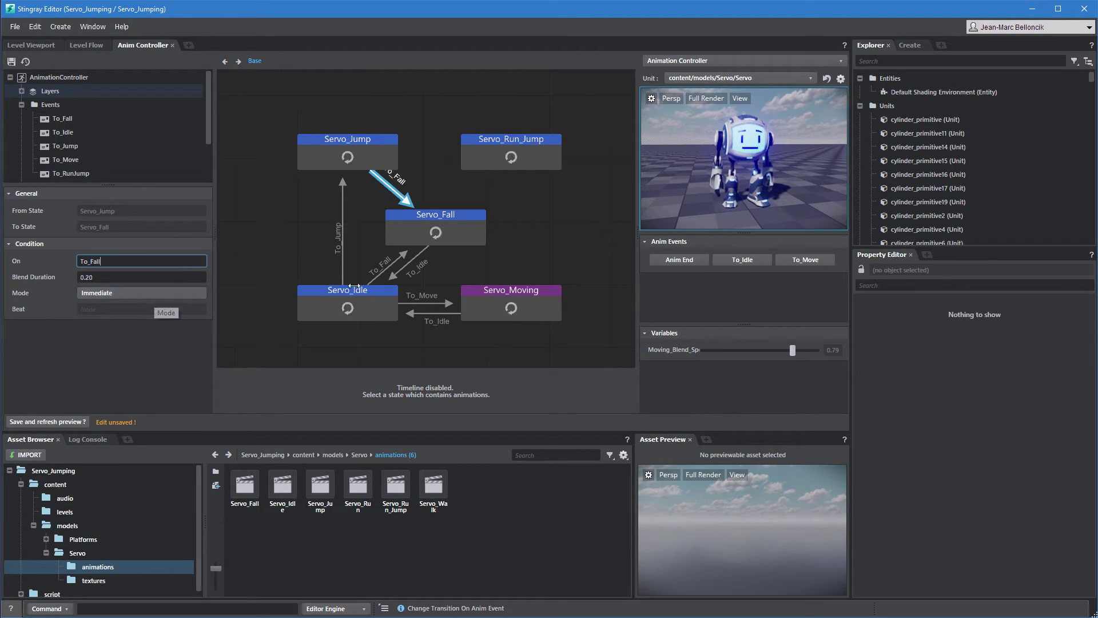
pyautogui.moveTo(512, 304); pyautogui.dragTo(469, 235)
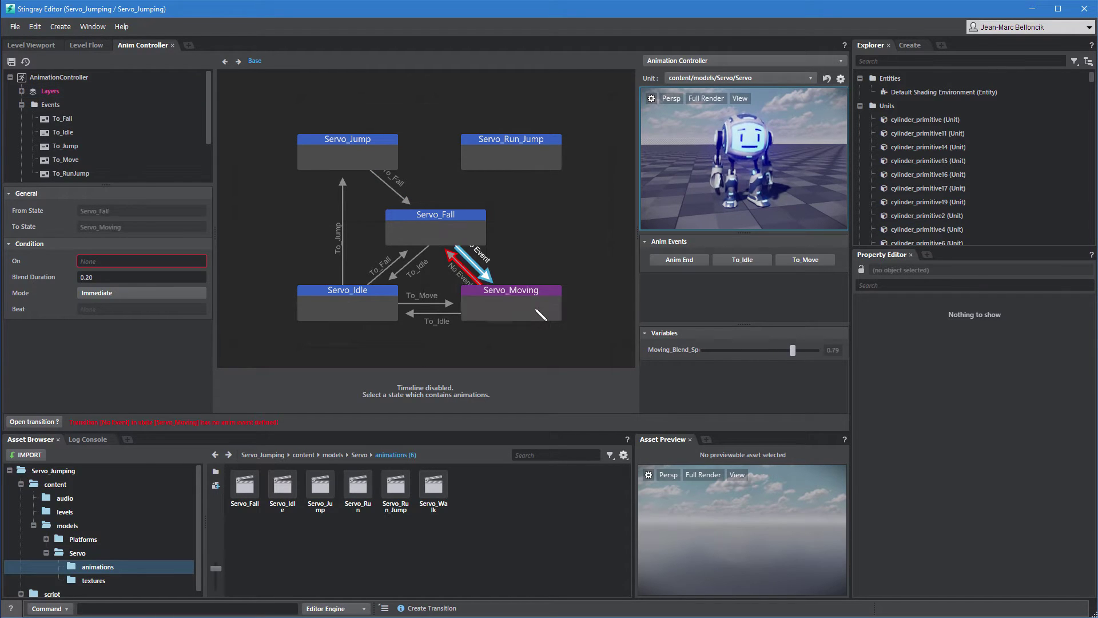
pyautogui.moveTo(517, 303); pyautogui.dragTo(437, 234)
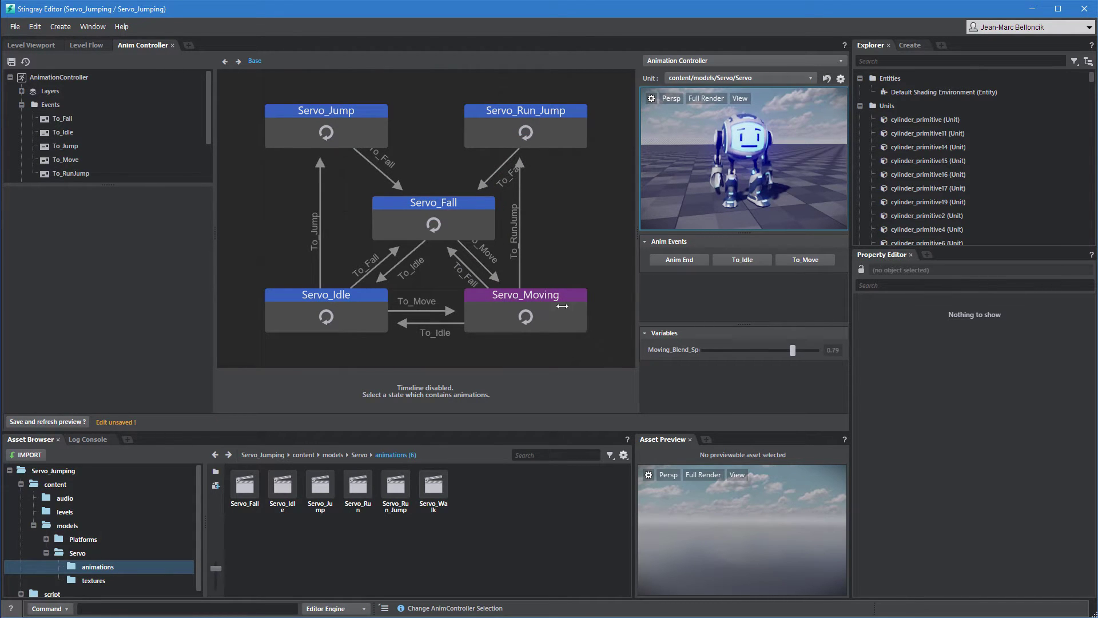
# Group Servo_Jump, Servo_Fall and Servo_Run_Jump into a group state named Jumping
pyautogui.click(351, 114)
pyautogui.keyDown('ctrl'); pyautogui.click(434, 205); pyautogui.keyUp('ctrl')
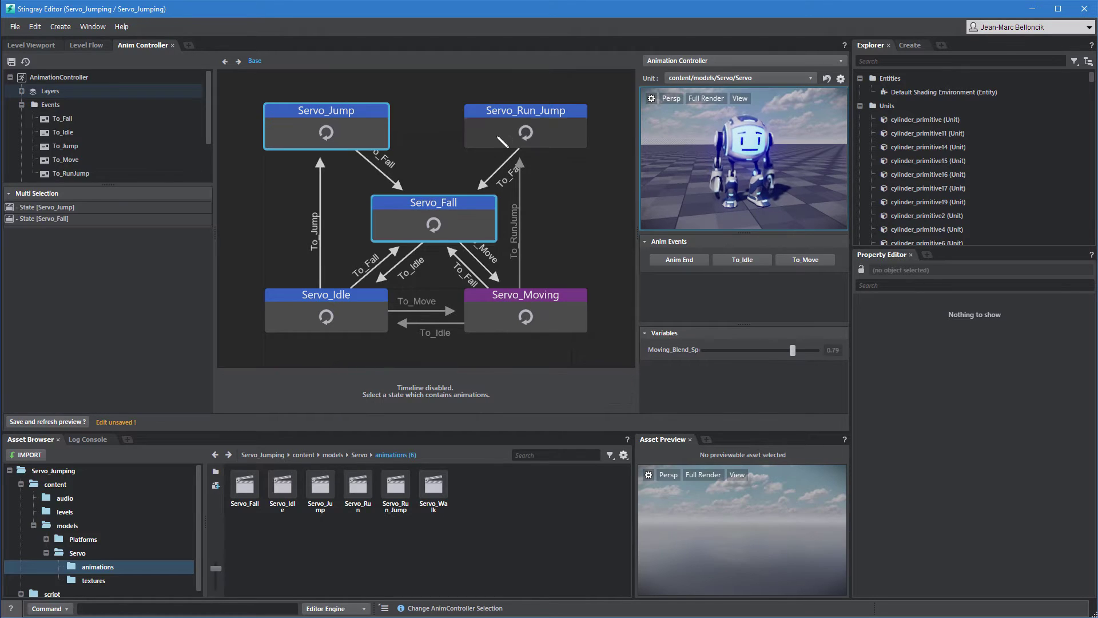
pyautogui.keyDown('ctrl'); pyautogui.click(502, 141); pyautogui.keyUp('ctrl')
pyautogui.rightClick(513, 112)
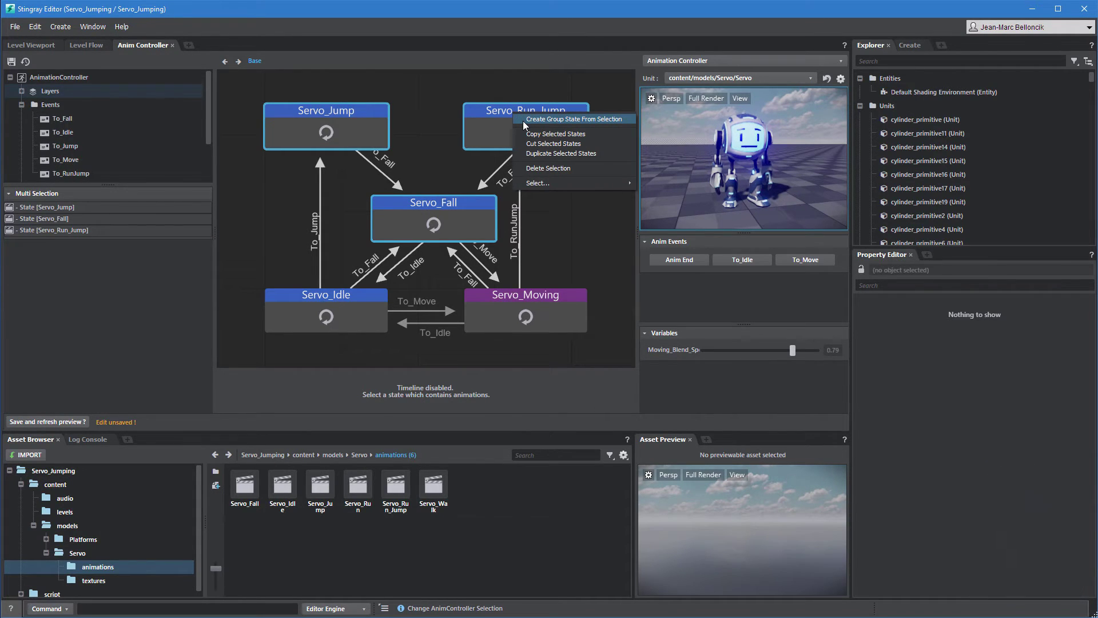
pyautogui.click(523, 121)
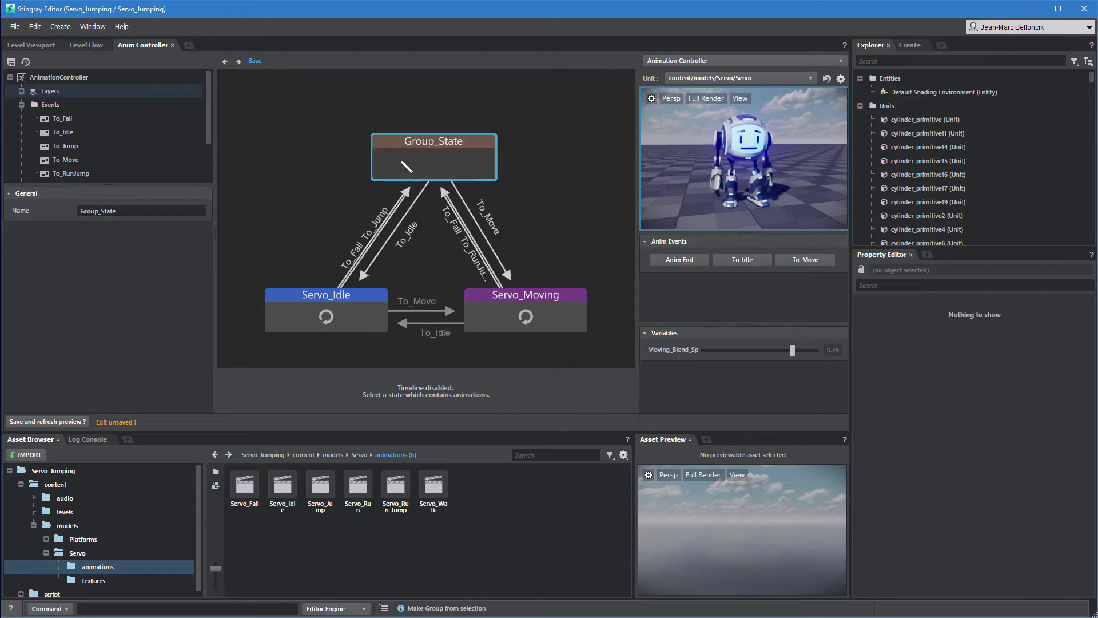
pyautogui.write('Jumping')
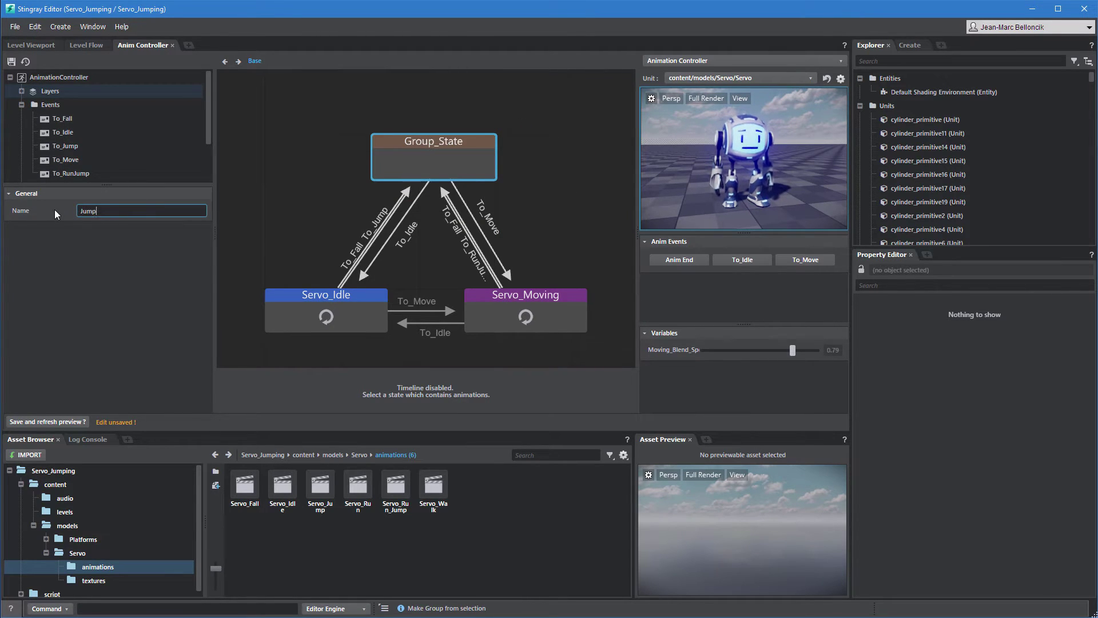
# Inspect the To_Fall transition into Jumping and frame the whole graph
pyautogui.click(293, 218)
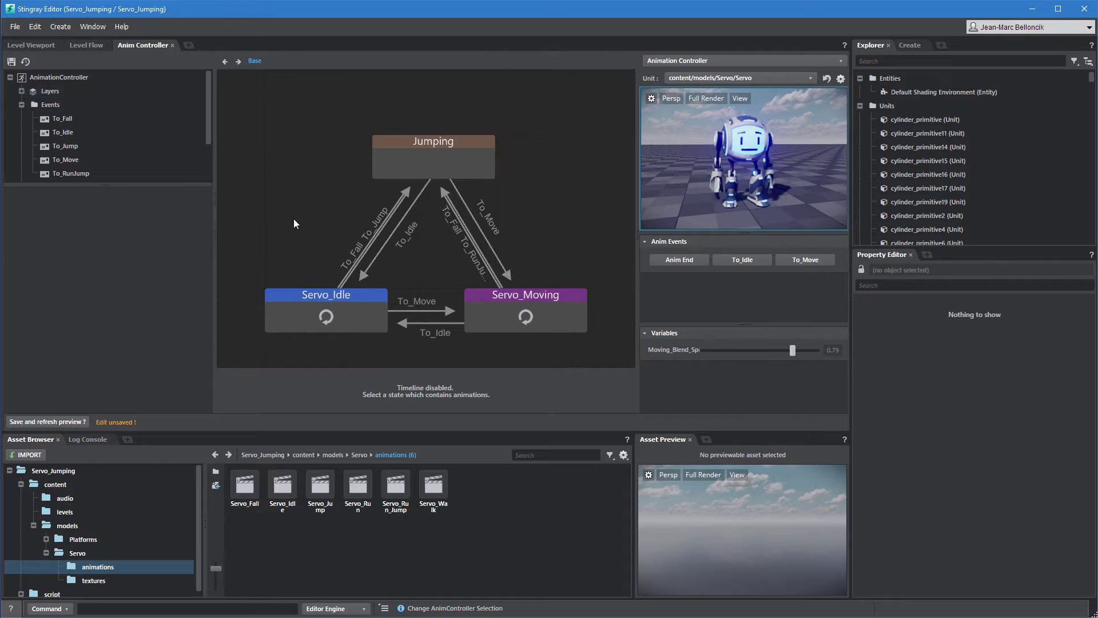
pyautogui.click(372, 238)
pyautogui.click(169, 209)
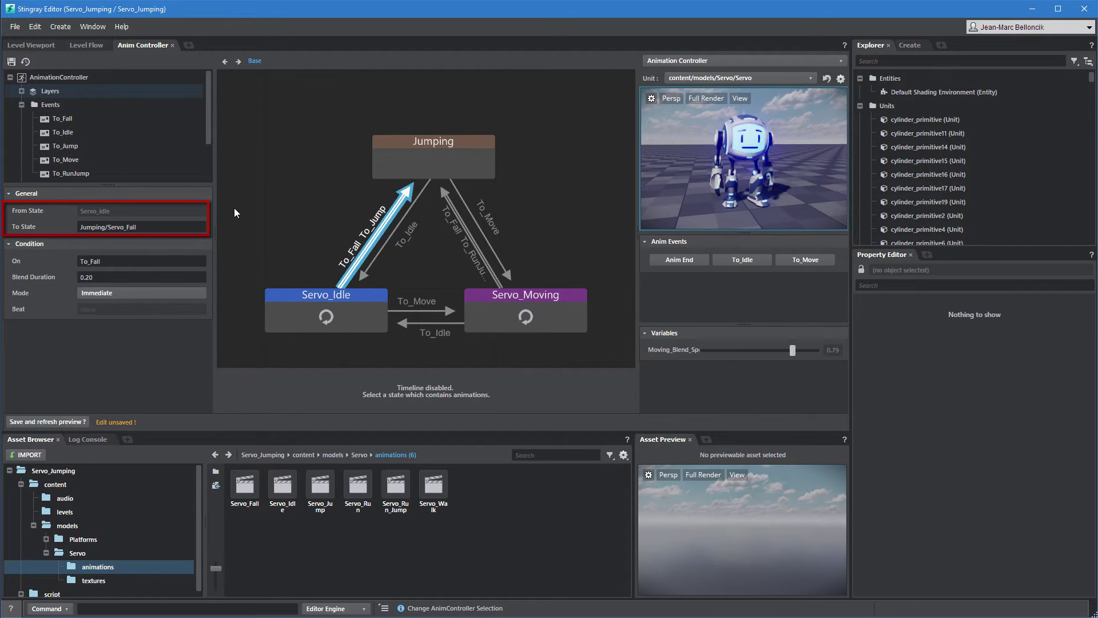
pyautogui.press('f')
pyautogui.click(359, 126)
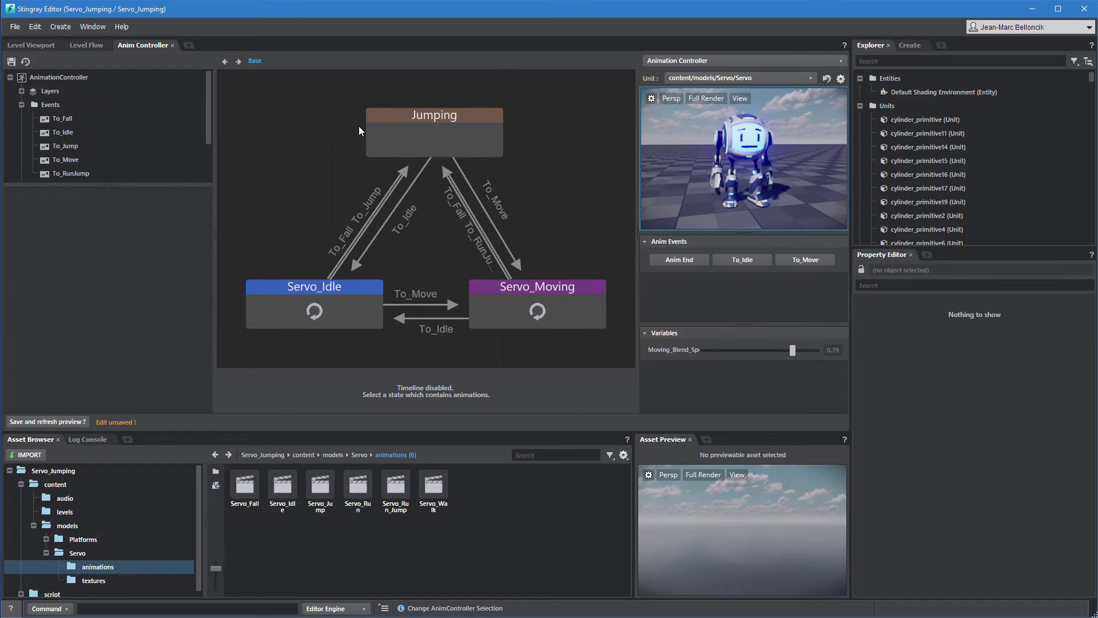
pyautogui.click(378, 118)
# Inside the Jumping group, turn off Loop on Servo_Jump and Servo_Run_Jump
pyautogui.doubleClick(379, 119)
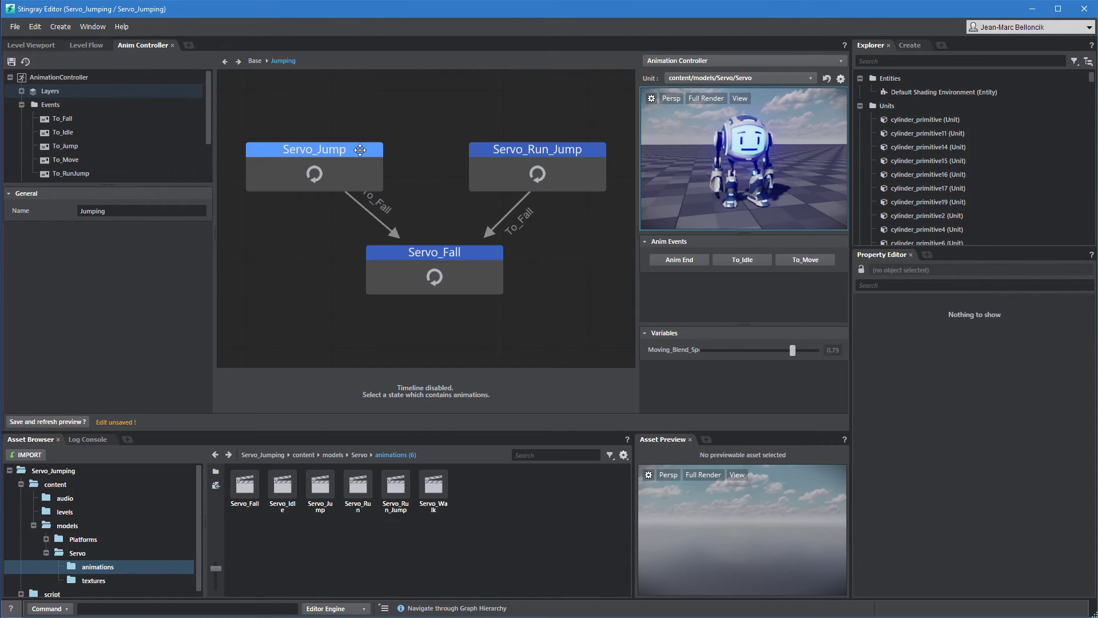
pyautogui.click(360, 149)
pyautogui.click(79, 227)
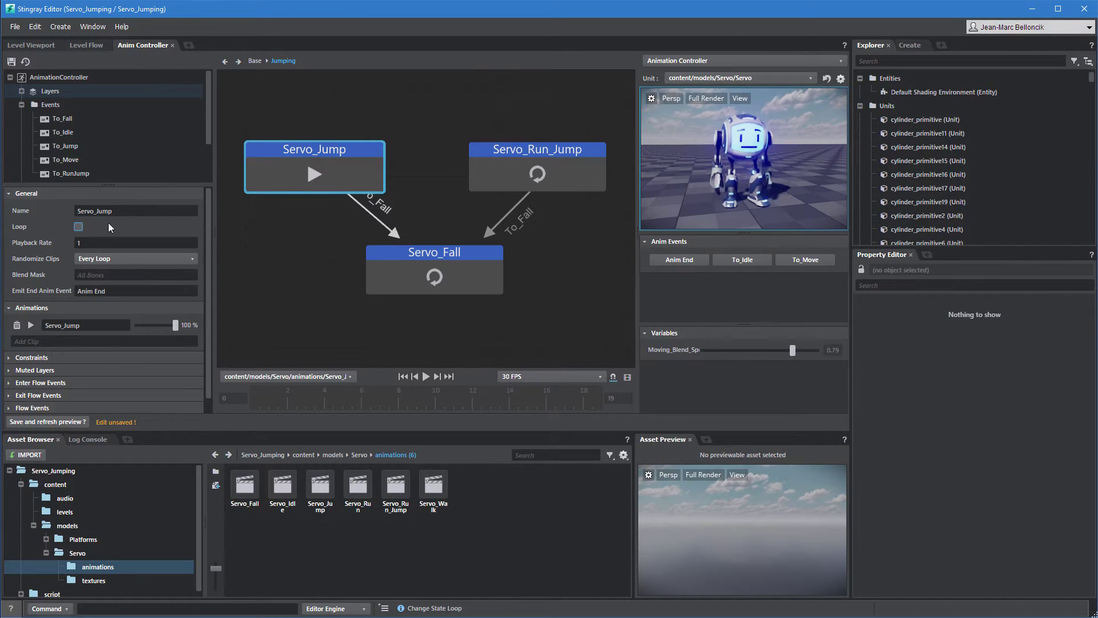
pyautogui.click(549, 150)
pyautogui.click(78, 227)
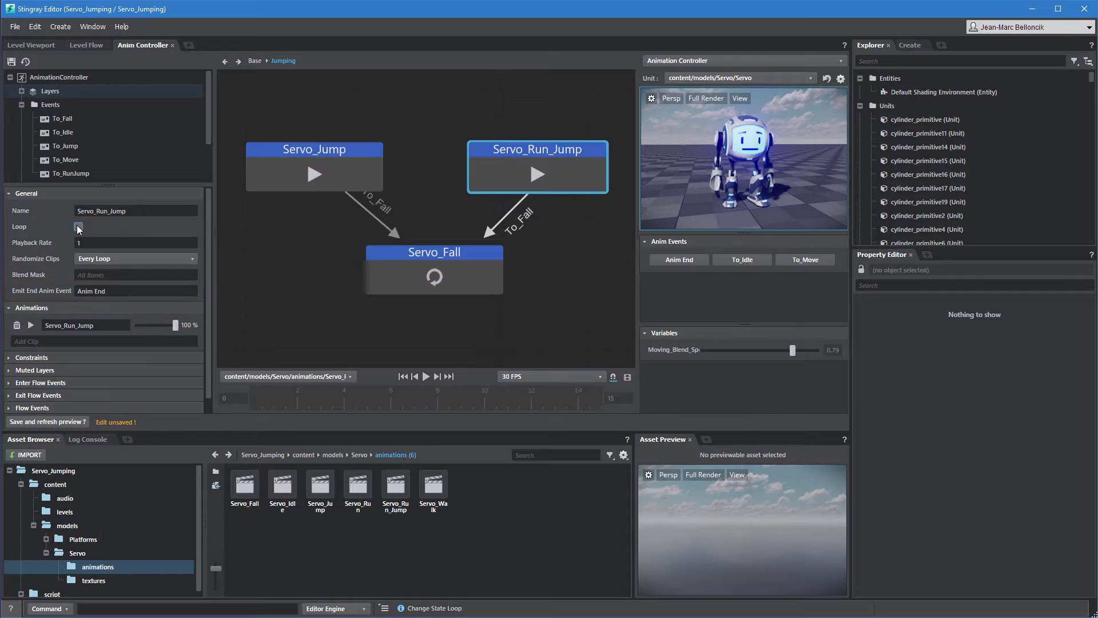
# Set Emit End Anim Event to To_Fall on Servo_Run_Jump and Servo_Jump
pyautogui.click(135, 291)
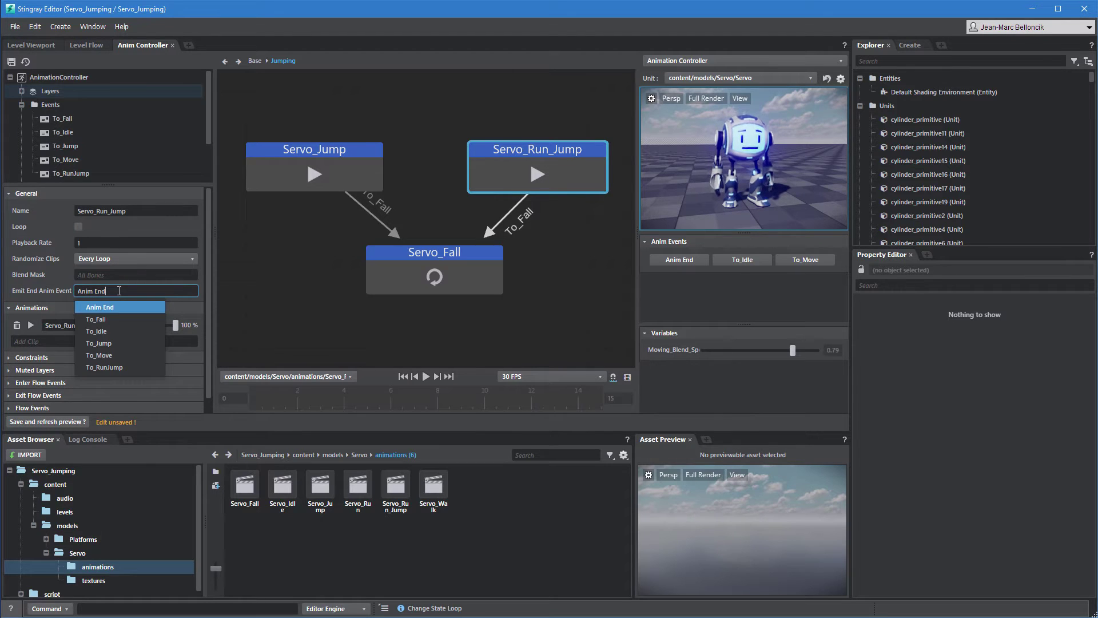
pyautogui.click(117, 324)
pyautogui.click(254, 153)
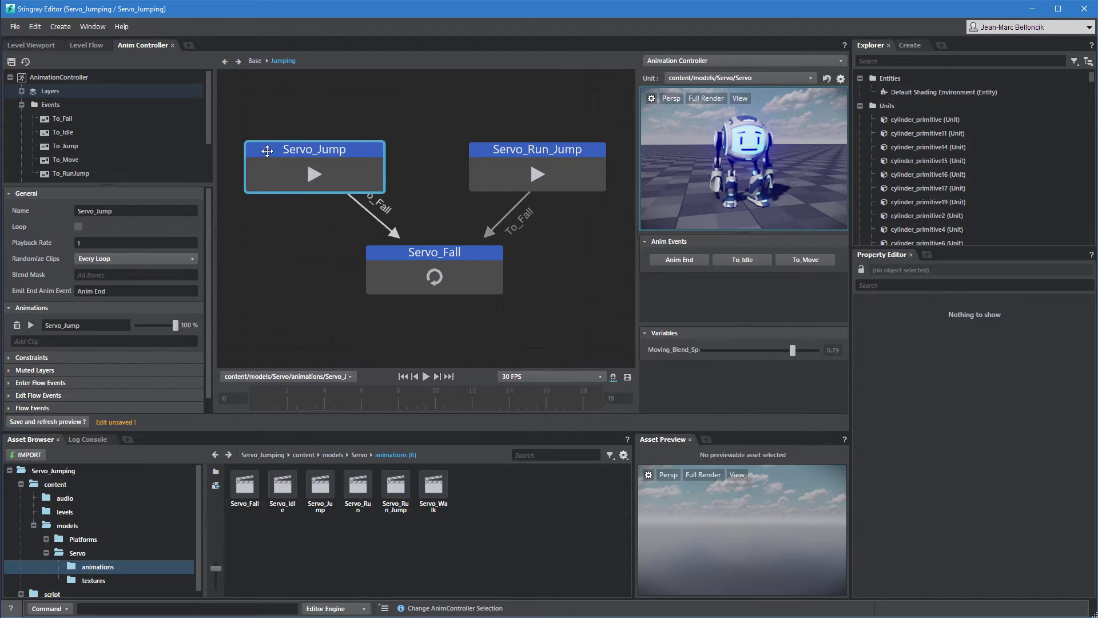
pyautogui.click(147, 292)
pyautogui.click(140, 319)
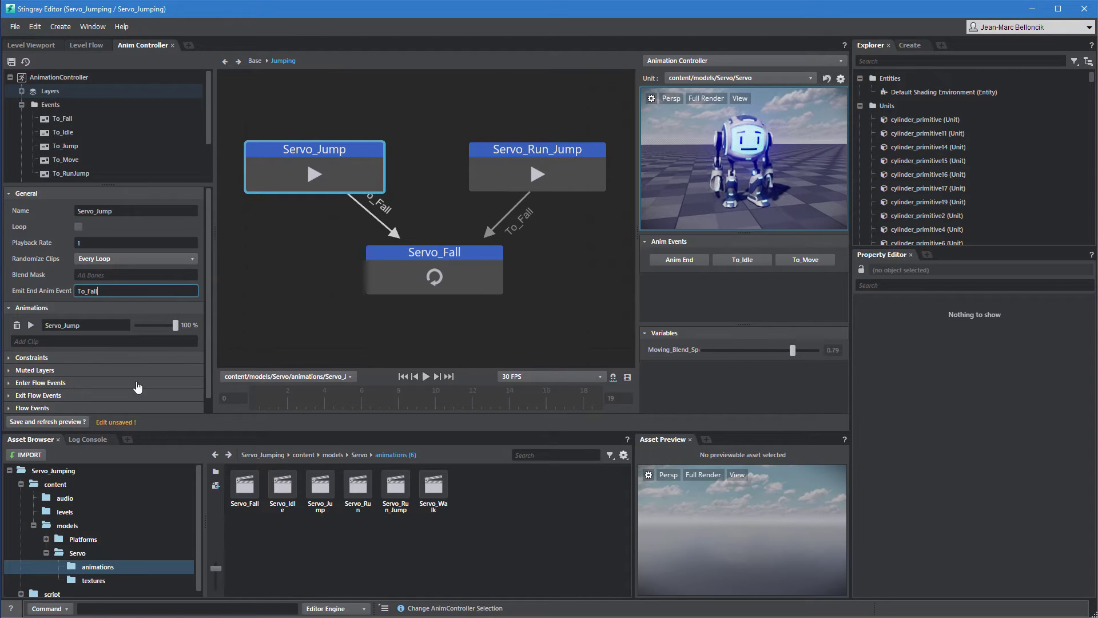
# Save and refresh the preview, then test To_Move at blend speed 0.52 and To_RunJump
pyautogui.click(76, 421)
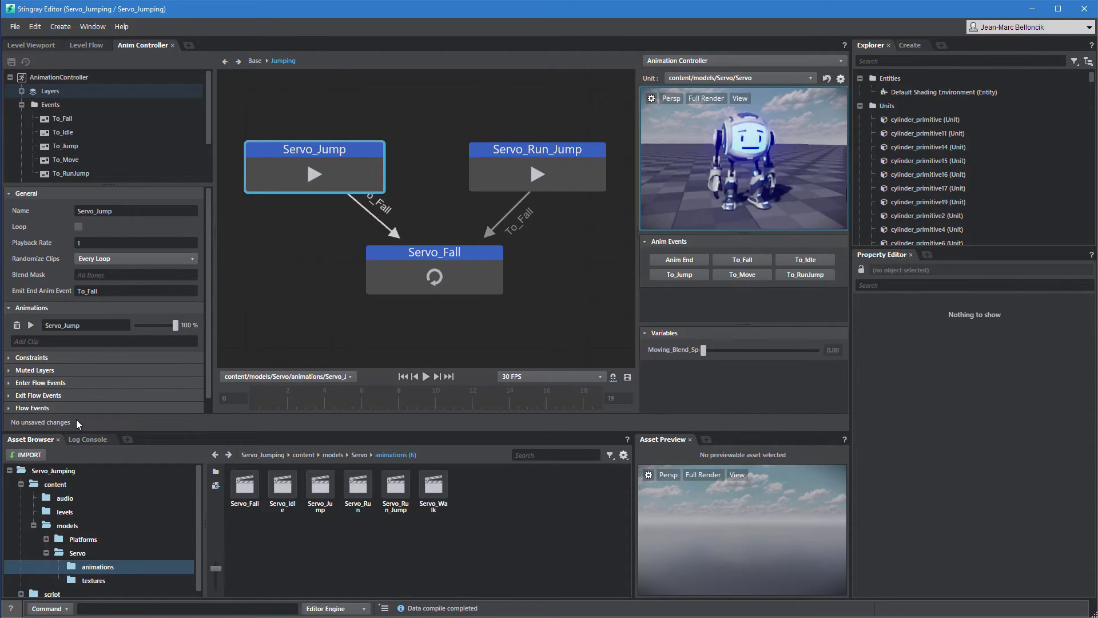
pyautogui.click(742, 274)
pyautogui.moveTo(704, 350); pyautogui.dragTo(763, 354)
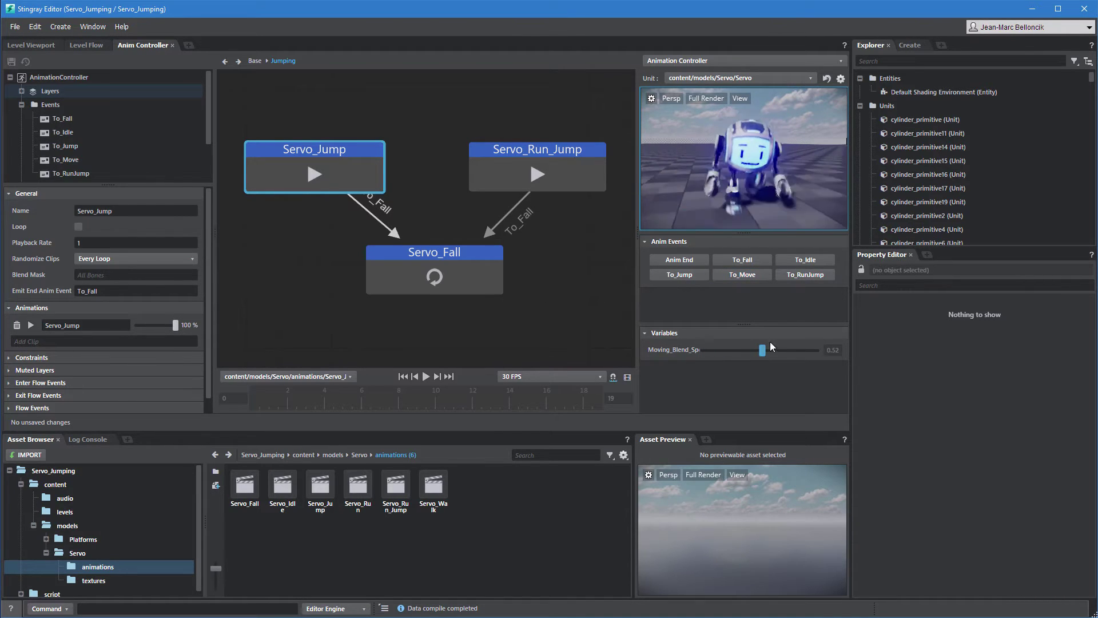
pyautogui.click(789, 277)
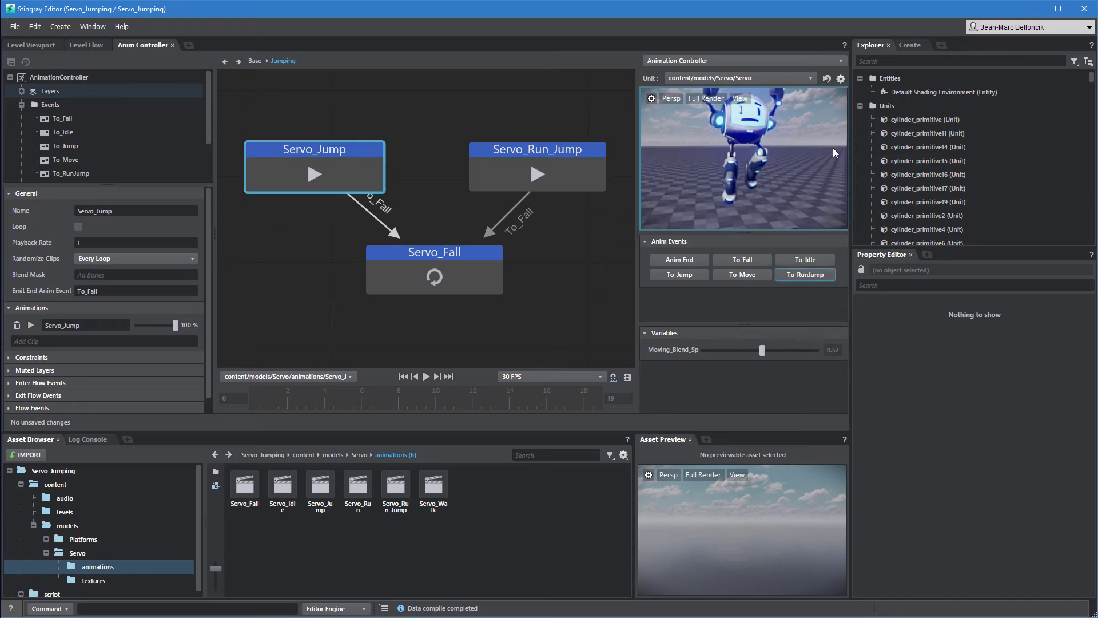
# Reset the preview, then test To_Idle and To_Jump before resetting again
pyautogui.click(828, 79)
pyautogui.click(787, 262)
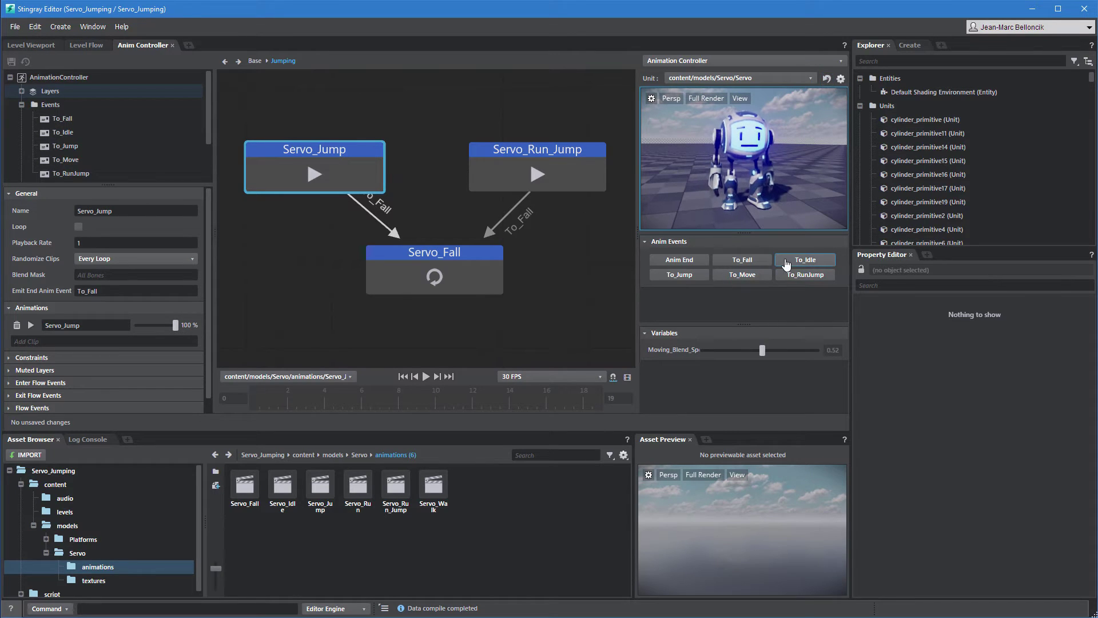
pyautogui.click(696, 276)
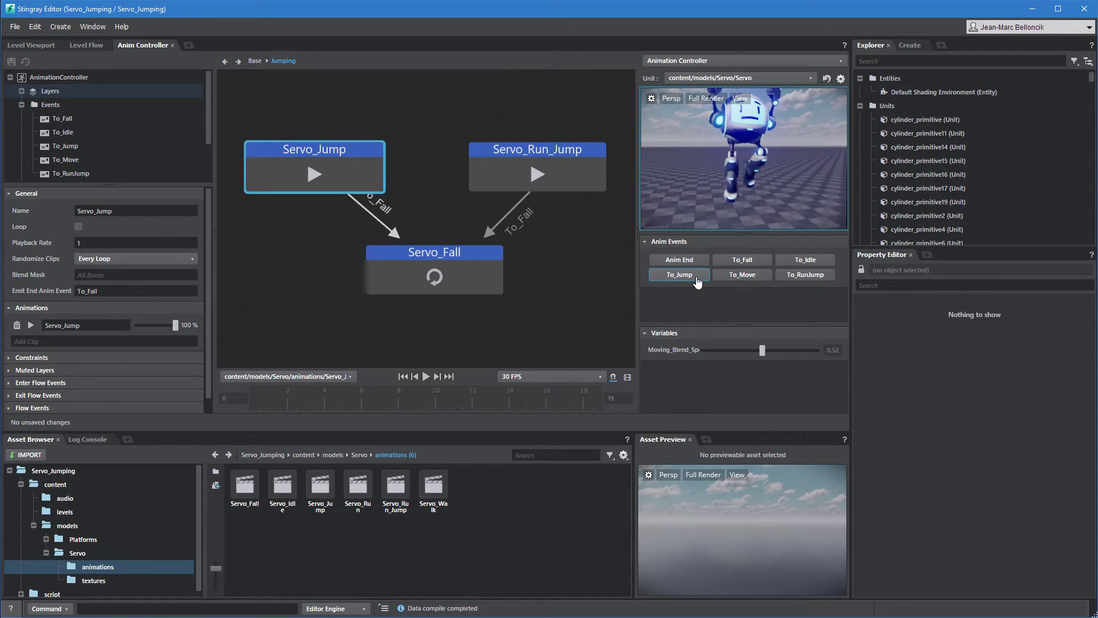
pyautogui.click(827, 79)
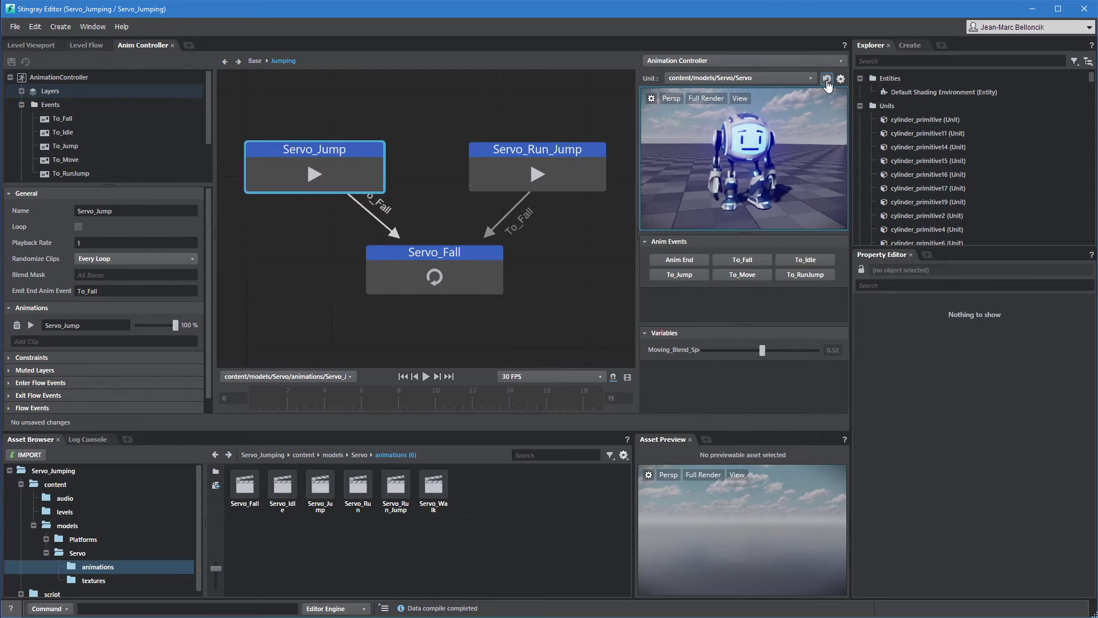
pyautogui.click(360, 454)
pyautogui.click(369, 486)
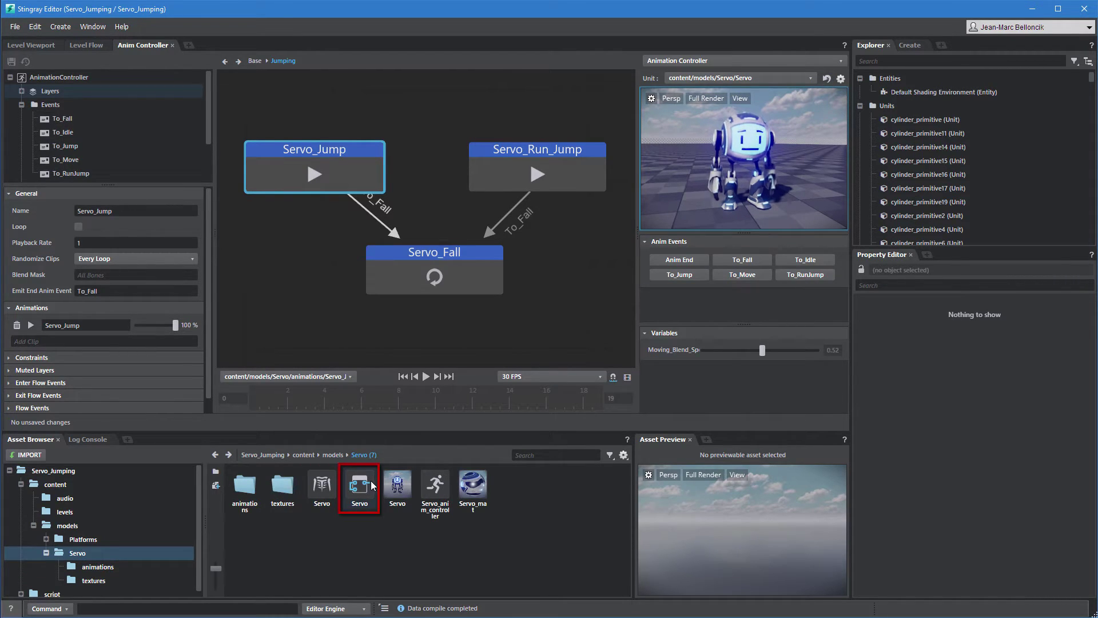
pyautogui.doubleClick(370, 480)
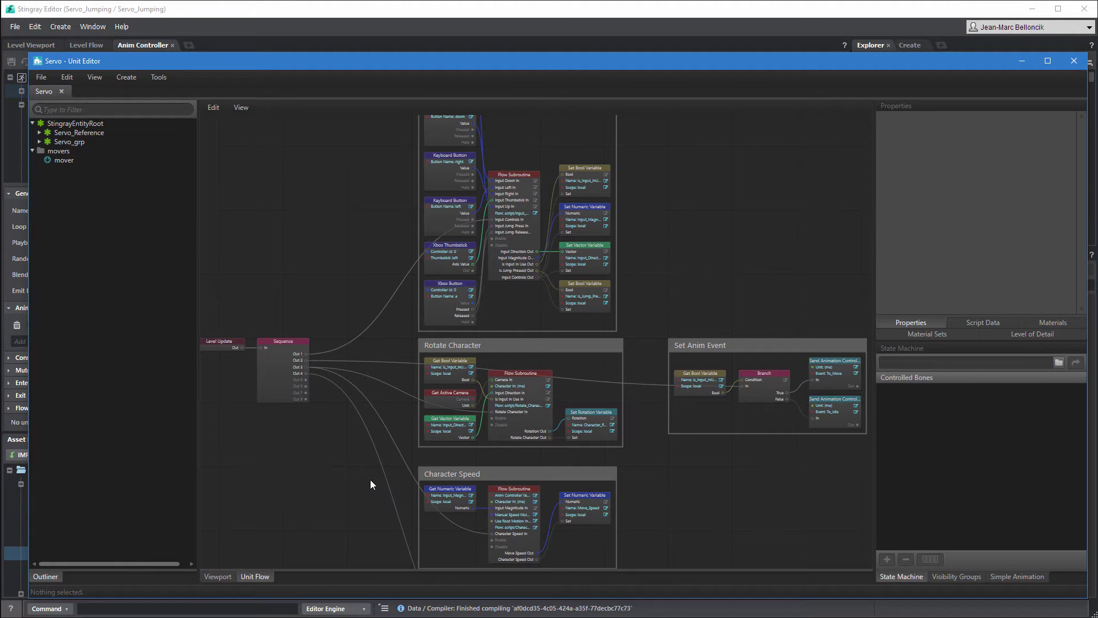
pyautogui.moveTo(691, 358); pyautogui.dragTo(820, 413)
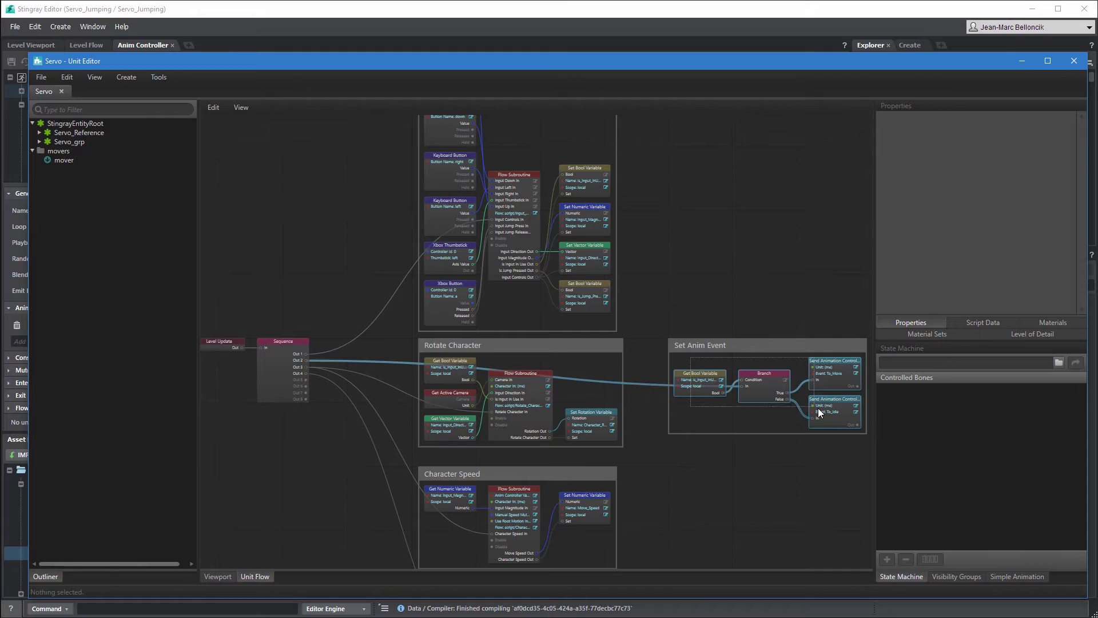
pyautogui.press('f')
pyautogui.click(787, 369)
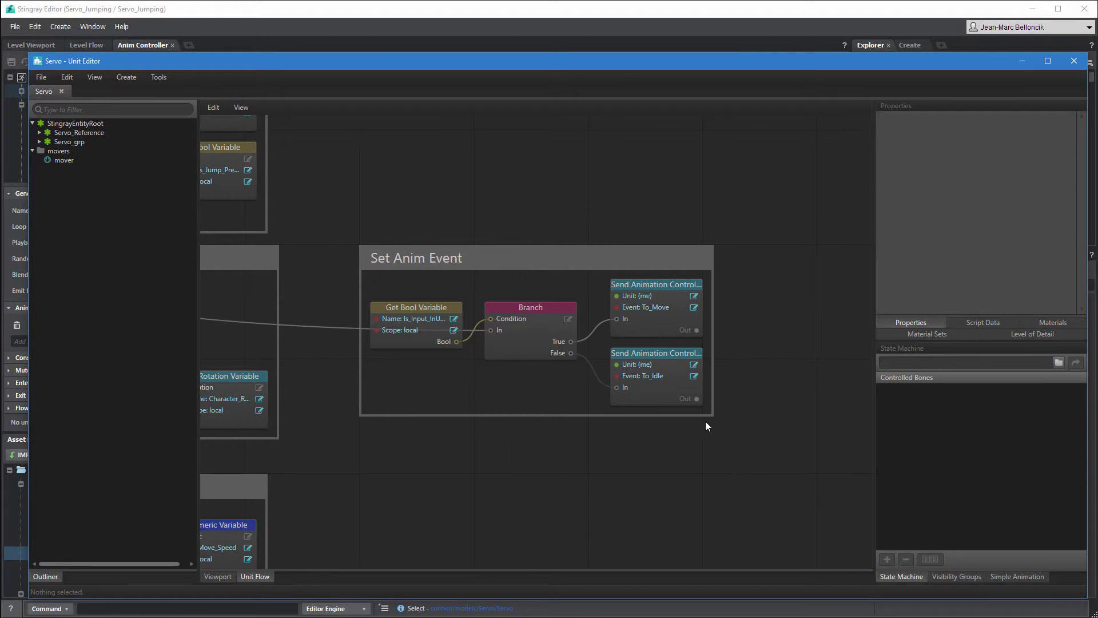
pyautogui.moveTo(440, 514); pyautogui.dragTo(822, 168, button='middle')
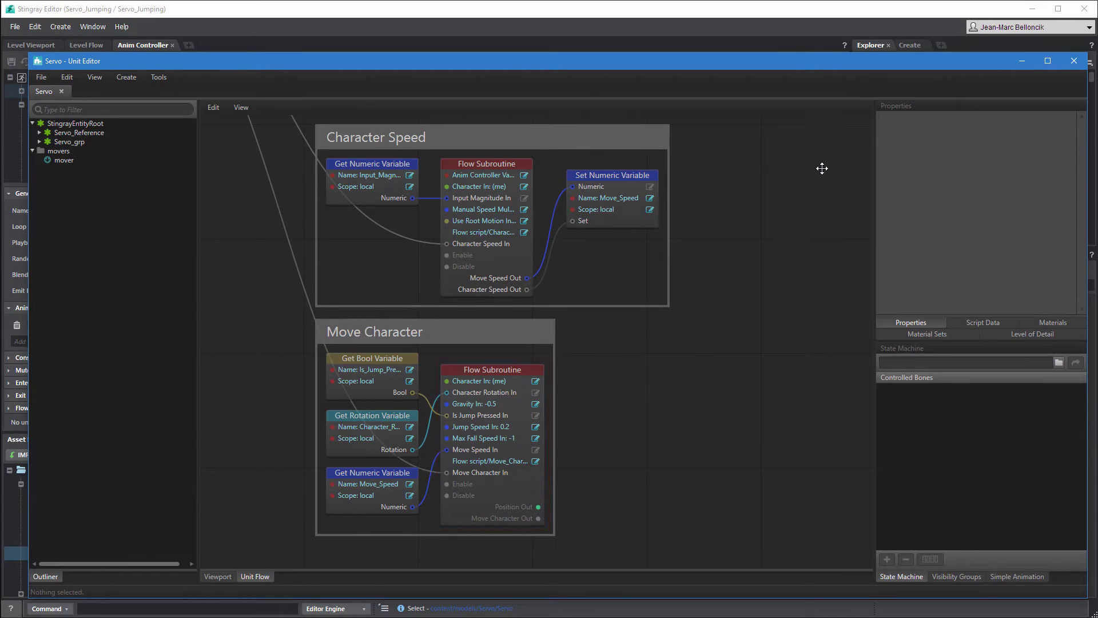
# Close the Servo unit editor and open the Move_Character flow from the script folder
pyautogui.click(1022, 61)
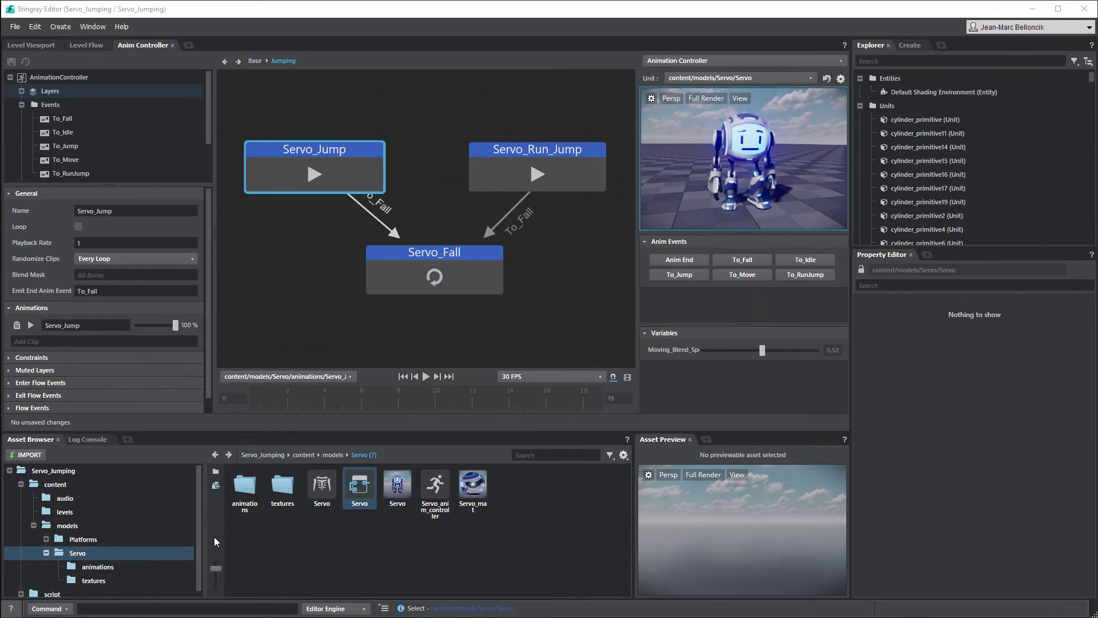
pyautogui.click(57, 594)
pyautogui.click(479, 483)
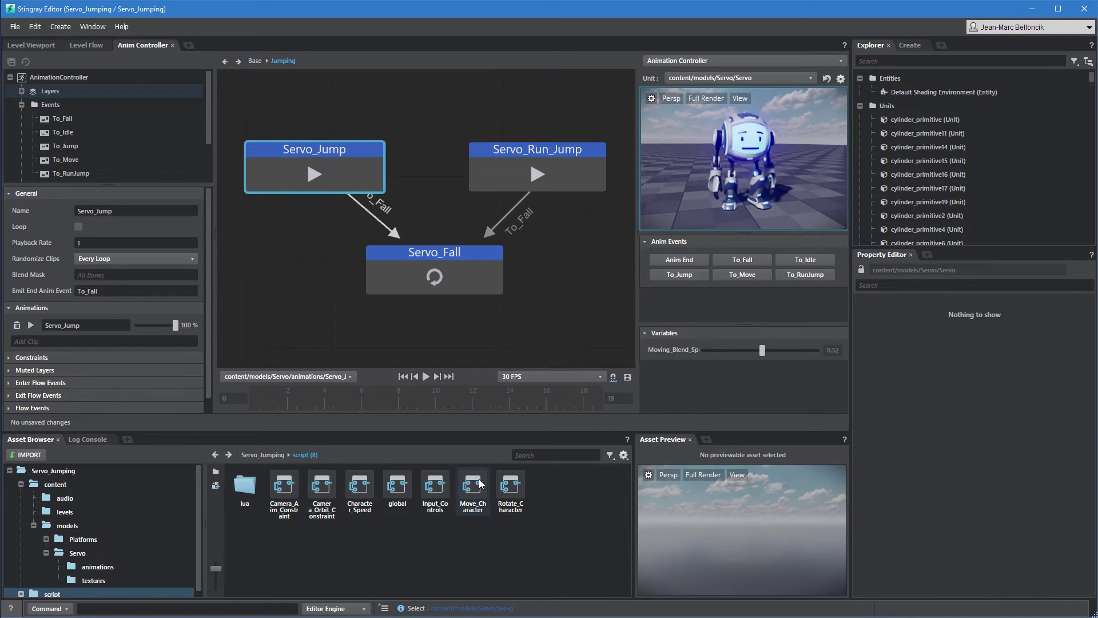
pyautogui.doubleClick(480, 483)
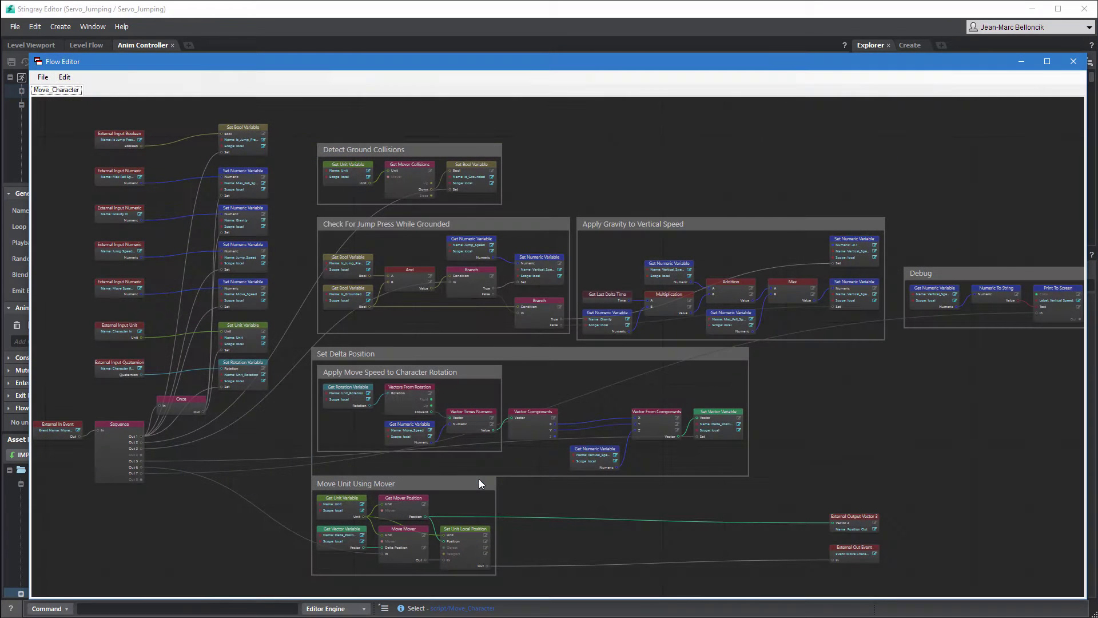
# Frame the jump-press check group's nodes in the Flow Editor
pyautogui.moveTo(364, 247); pyautogui.dragTo(530, 319)
pyautogui.press('f')
pyautogui.click(514, 294)
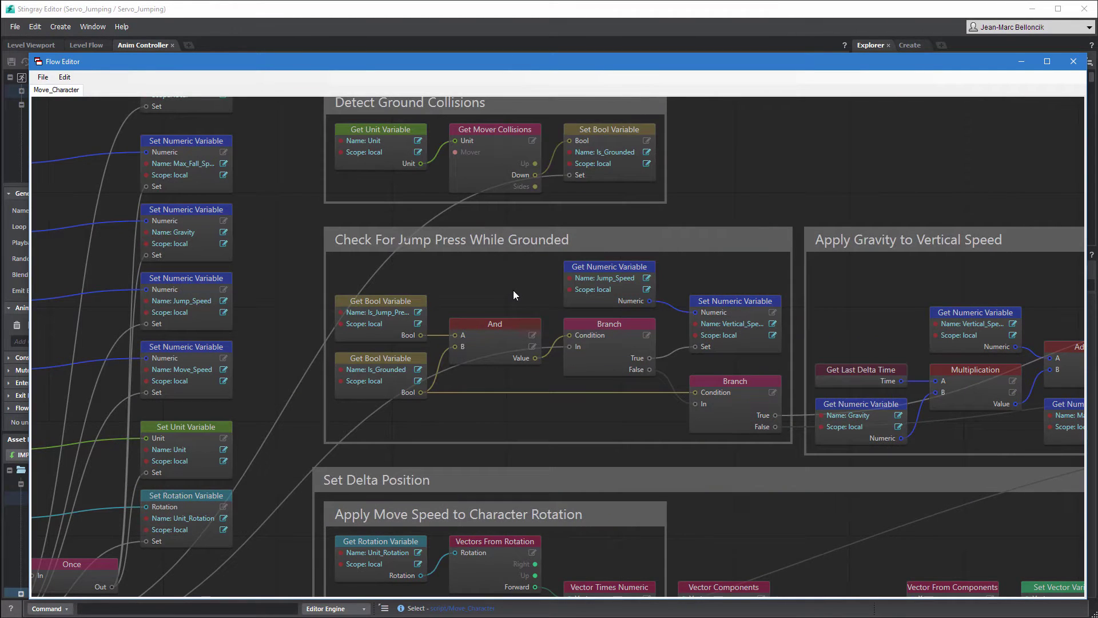
# Move the Check For Jump Press and Detect Ground Collisions groups up together
pyautogui.moveTo(513, 290); pyautogui.dragTo(505, 415, button='middle')
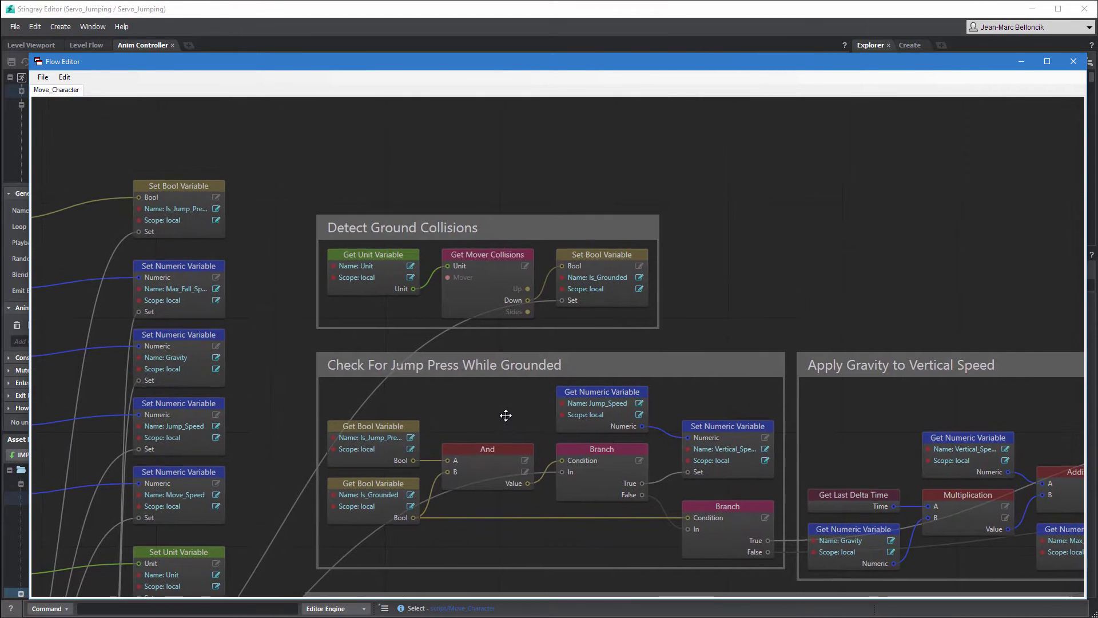
pyautogui.scroll(-3, 506, 415)
pyautogui.click(481, 392)
pyautogui.keyDown('ctrl'); pyautogui.click(478, 307); pyautogui.keyUp('ctrl')
pyautogui.moveTo(479, 308); pyautogui.dragTo(480, 170)
pyautogui.scroll(3, 607, 336)
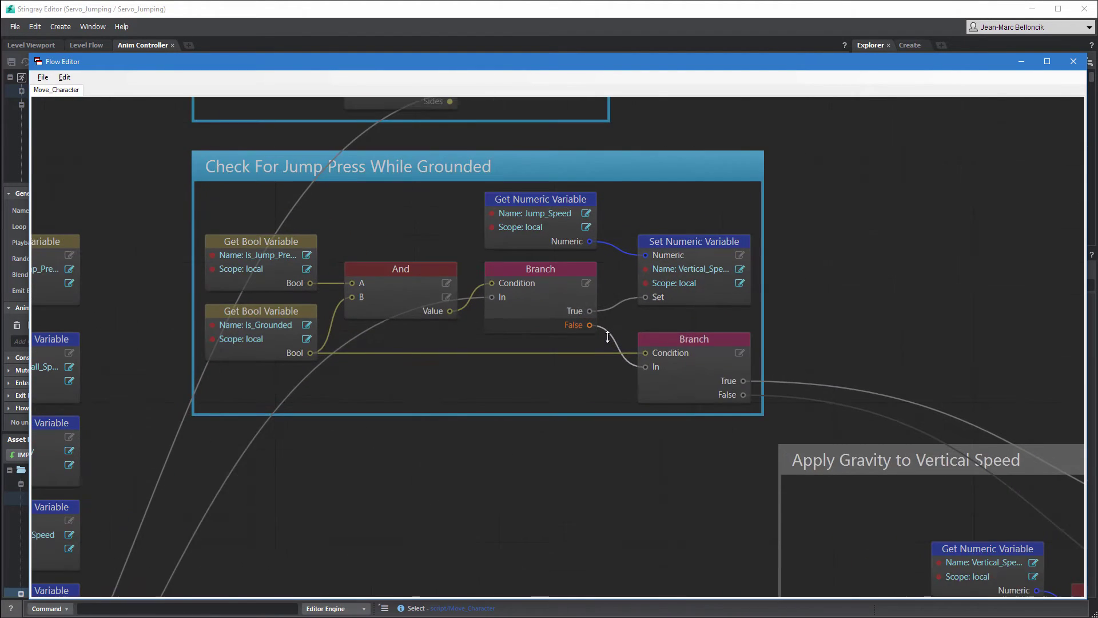
pyautogui.scroll(-1, 607, 336)
# Unlink the Jump_Speed, Vertical_Speed and Branch nodes, remove them from the group, and move them down
pyautogui.click(614, 304)
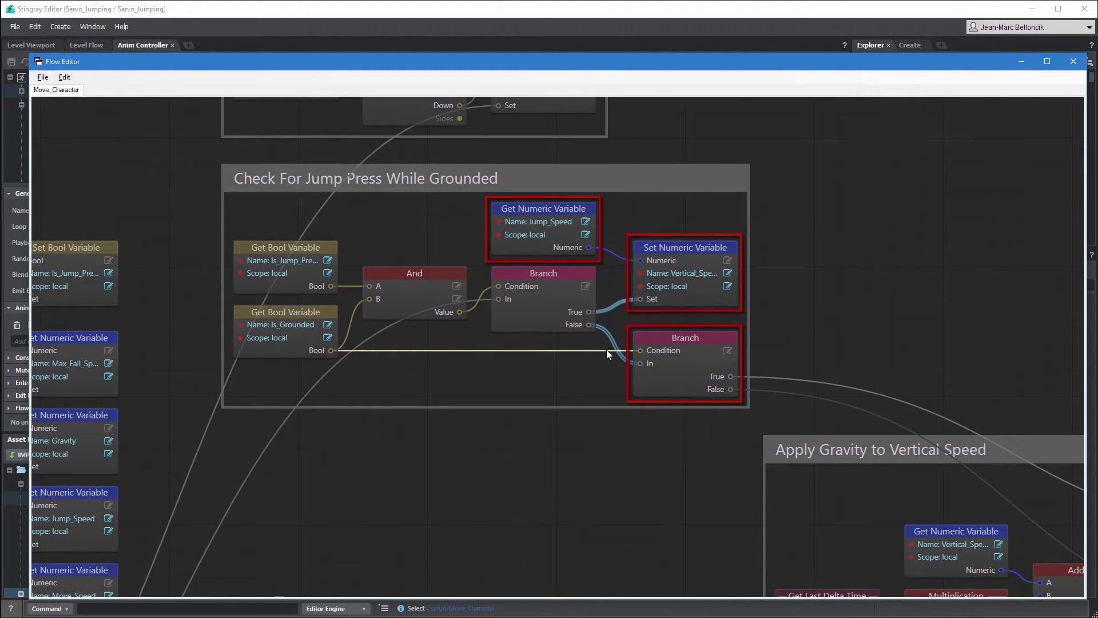
pyautogui.hotkey('ctrl', 'z')
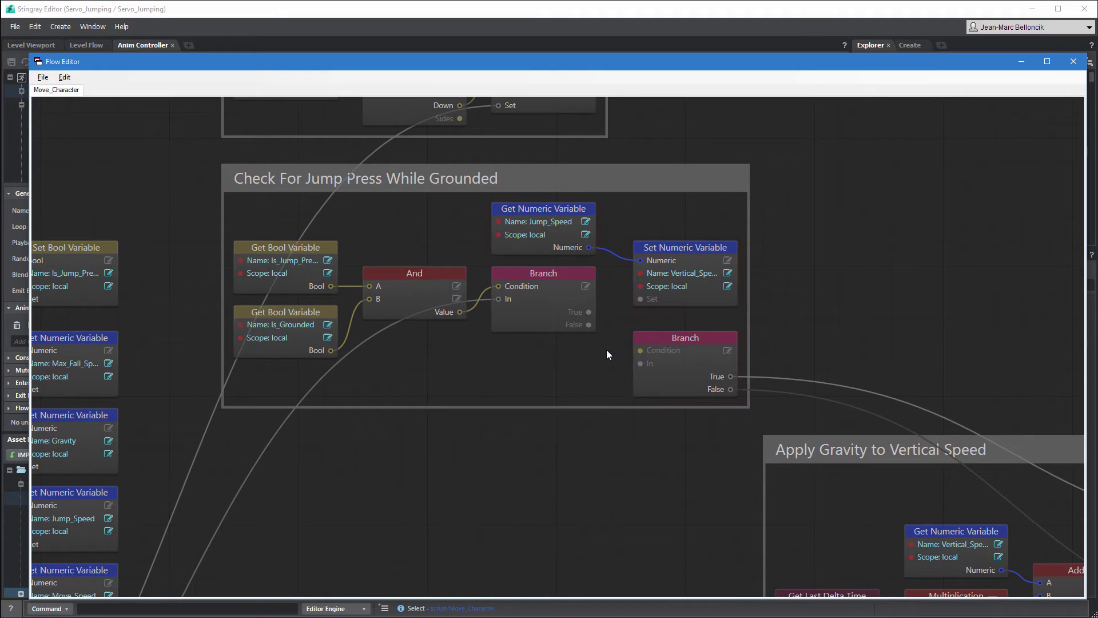
pyautogui.click(561, 208)
pyautogui.keyDown('shift'); pyautogui.click(660, 249); pyautogui.keyUp('shift')
pyautogui.keyDown('shift'); pyautogui.click(681, 336); pyautogui.keyUp('shift')
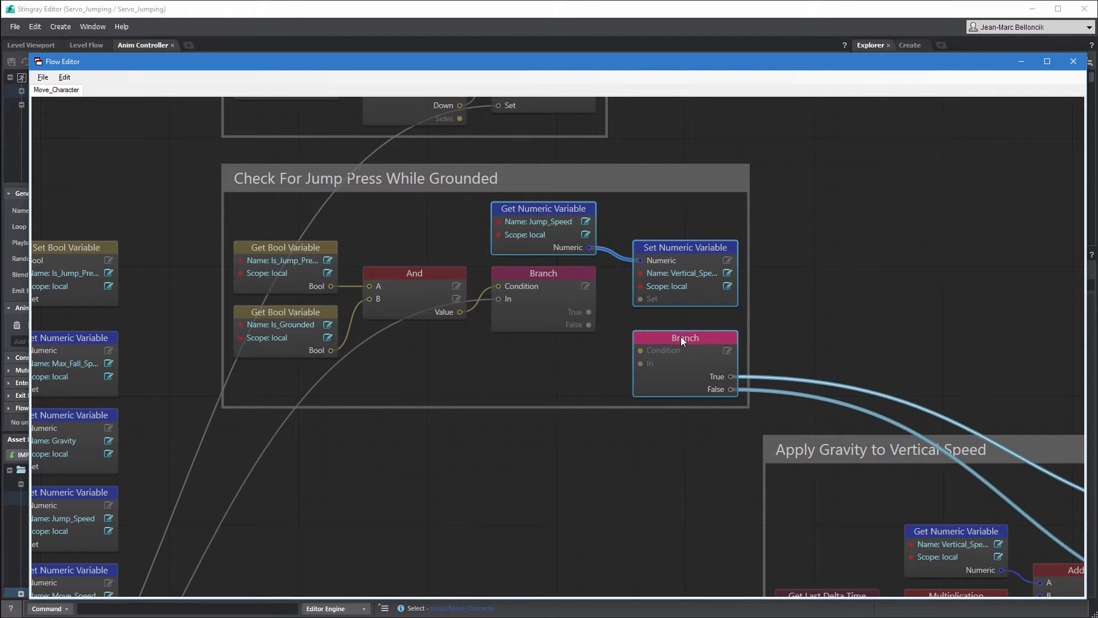
pyautogui.rightClick(681, 337)
pyautogui.click(739, 426)
pyautogui.scroll(-3, 736, 423)
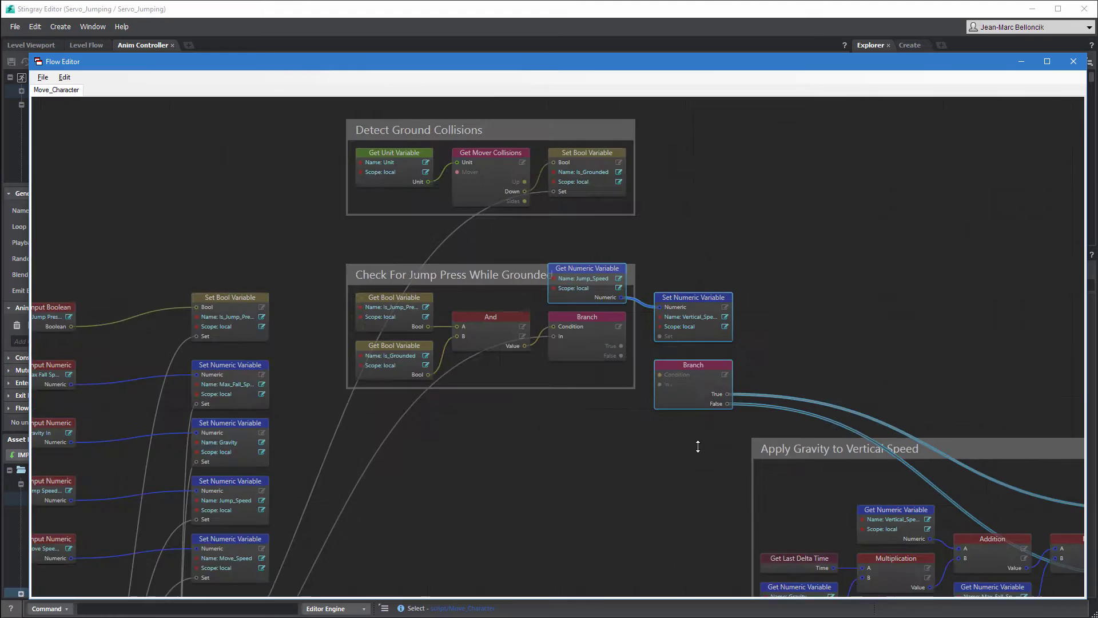
pyautogui.moveTo(698, 444); pyautogui.dragTo(685, 296, button='middle')
pyautogui.moveTo(684, 295); pyautogui.dragTo(682, 493)
pyautogui.click(687, 382)
# Duplicate the Is_Jump_Pressed Get Bool, Branch and Set Bool nodes and wire the new chain
pyautogui.click(589, 240)
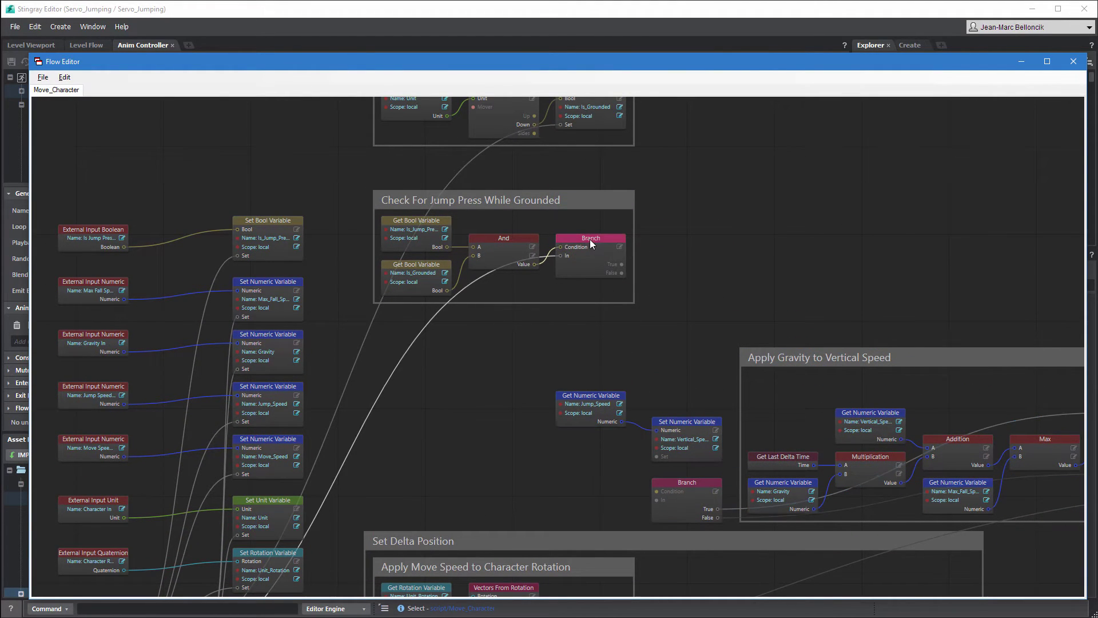
pyautogui.click(280, 222)
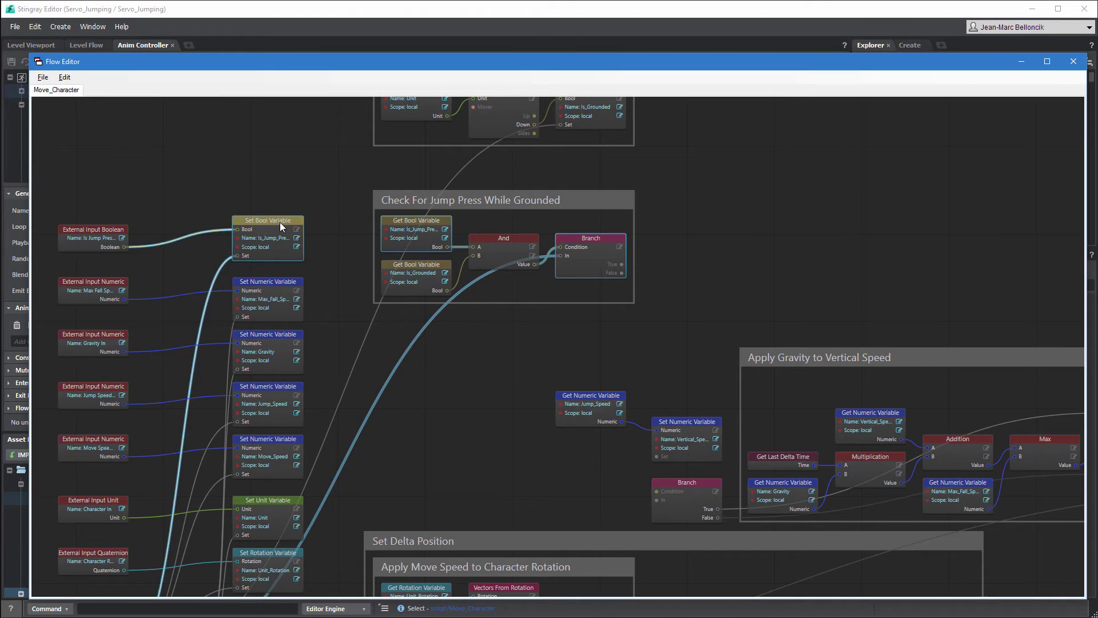
pyautogui.rightClick(280, 222)
pyautogui.click(316, 281)
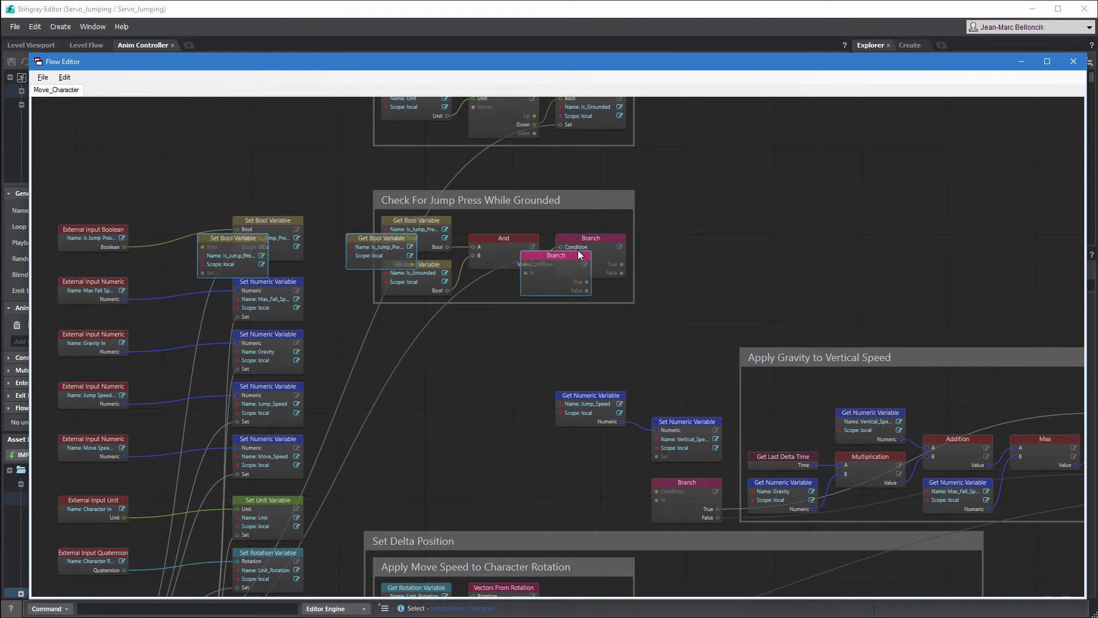
pyautogui.click(969, 224)
pyautogui.moveTo(954, 220); pyautogui.dragTo(874, 220)
pyautogui.moveTo(660, 204); pyautogui.dragTo(986, 211)
pyautogui.moveTo(936, 238); pyautogui.dragTo(972, 247)
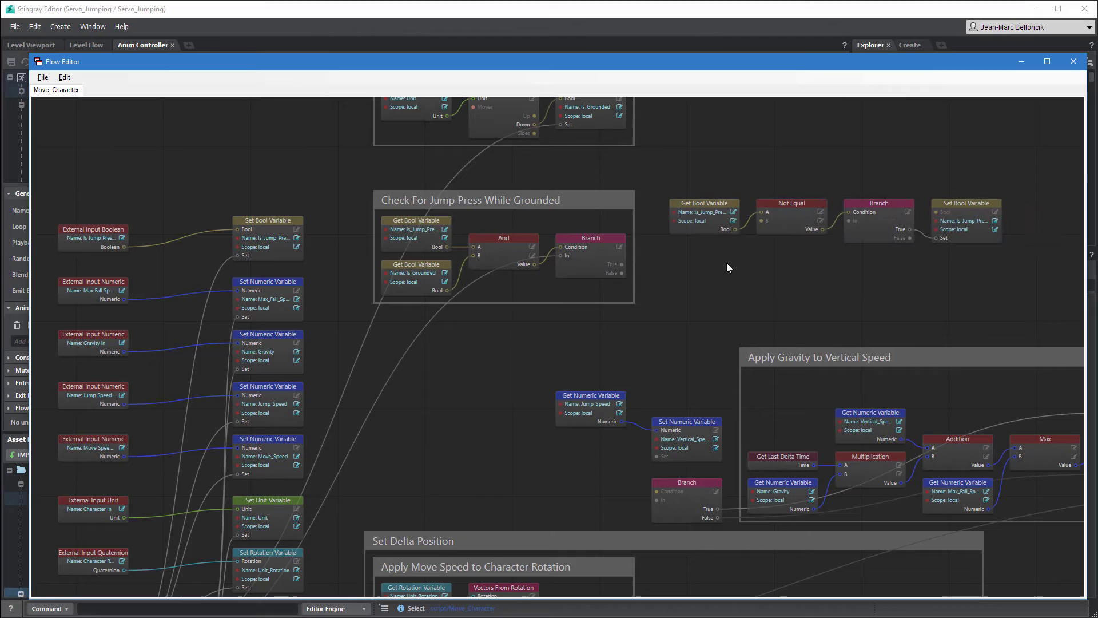
# Rename the copied Get Bool and Set Bool variables to Is_Jumping
pyautogui.doubleClick(720, 211)
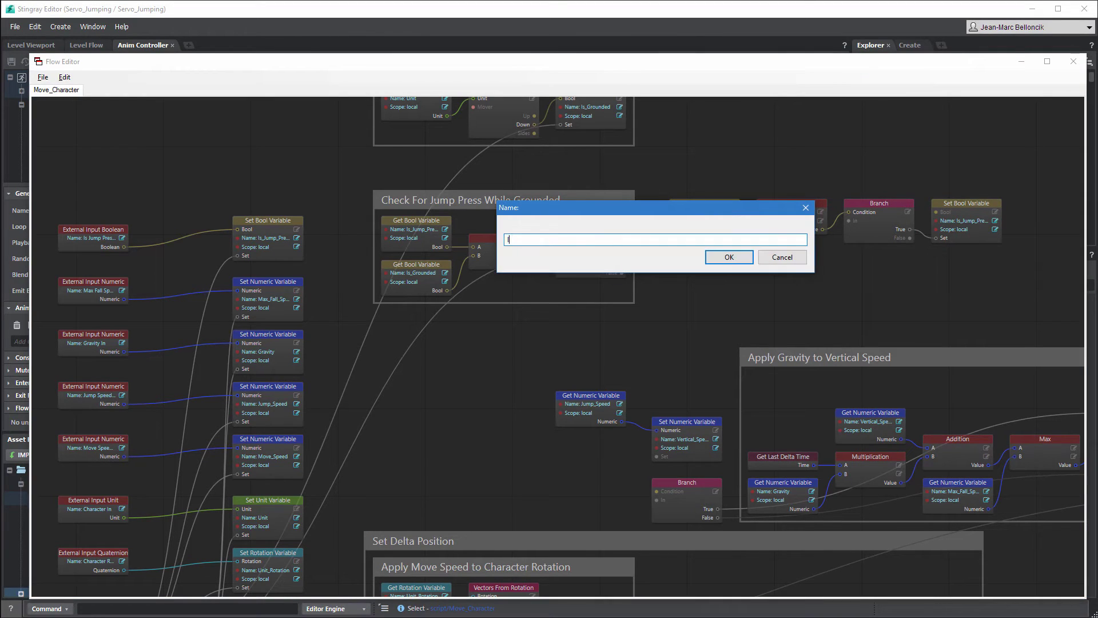
pyautogui.write('Is_Jump_Pressed')
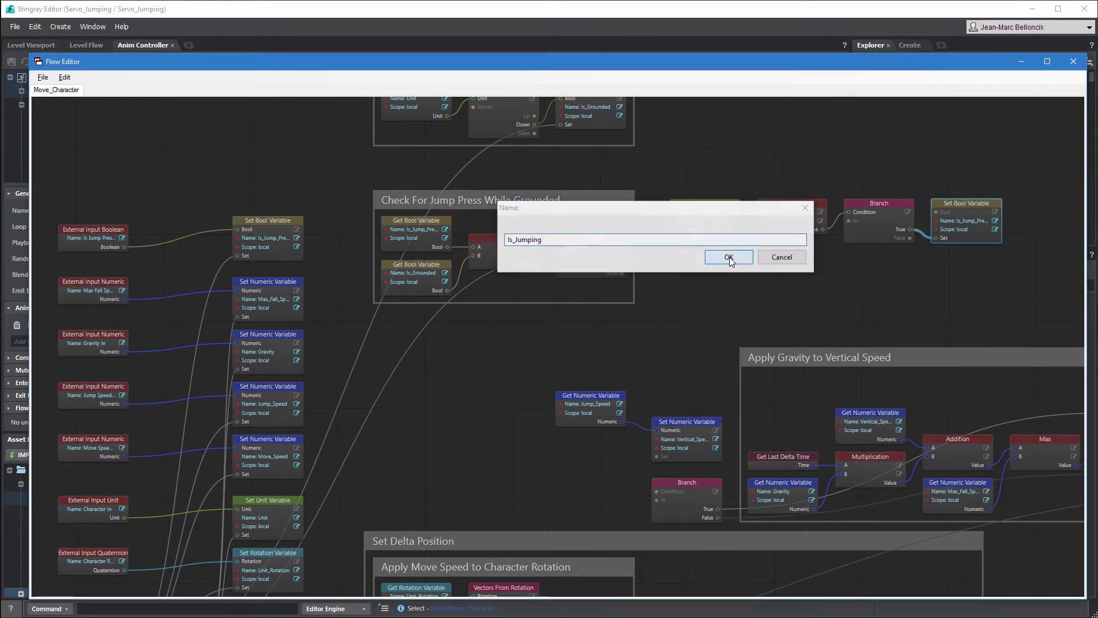
pyautogui.click(729, 256)
pyautogui.doubleClick(961, 225)
pyautogui.write('Is_Jumping')
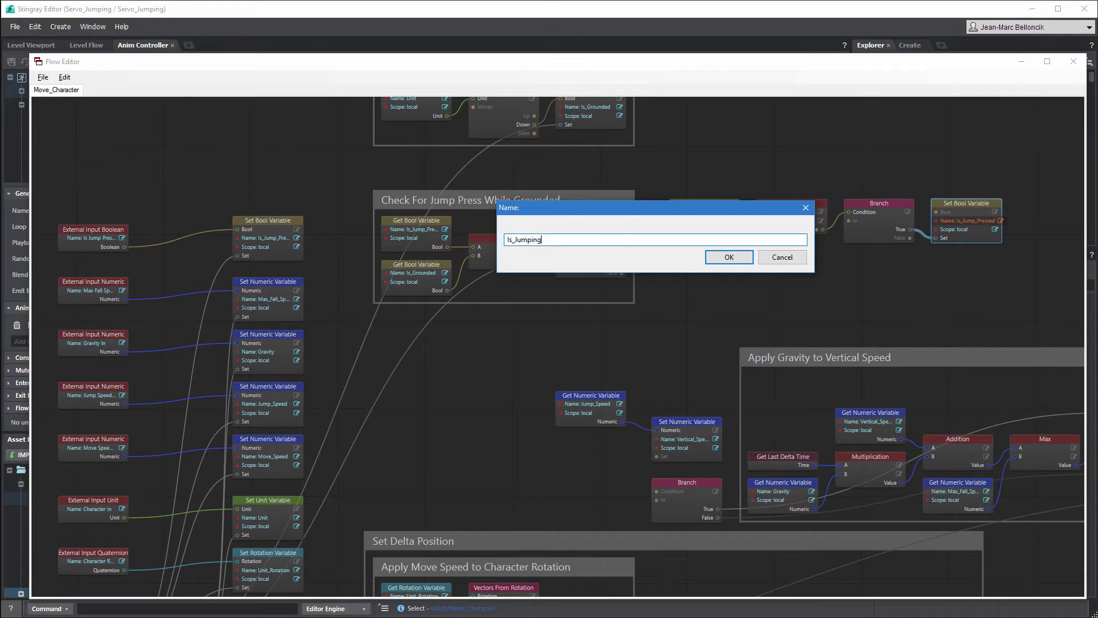
pyautogui.press('Return')
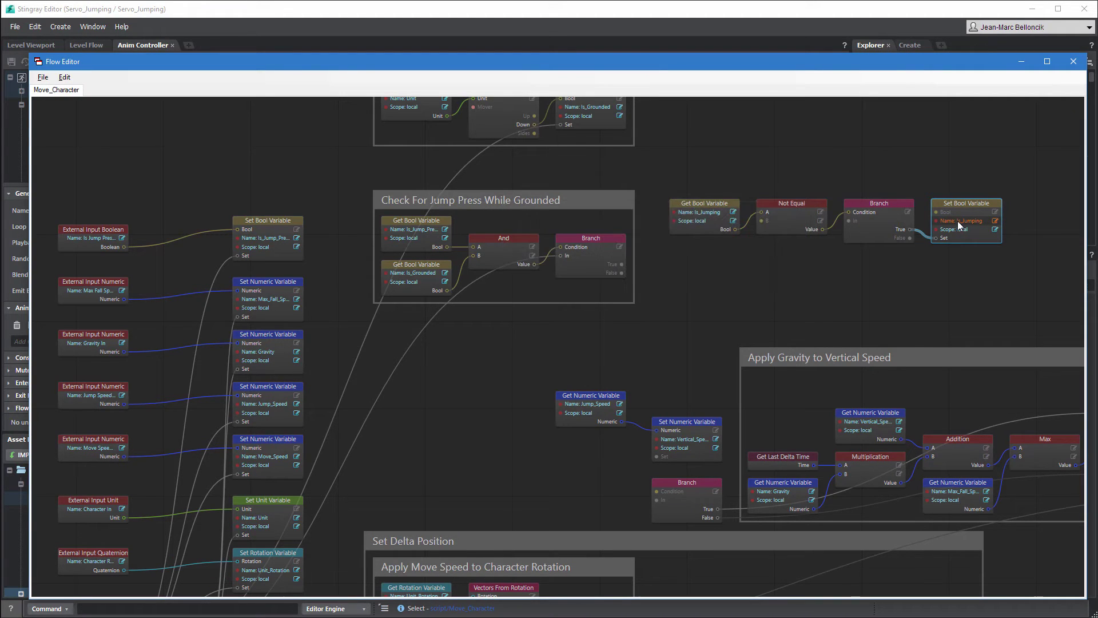
# Duplicate the left Set Bool Variable node and make it set Is_Jumping to False
pyautogui.click(289, 220)
pyautogui.rightClick(288, 221)
pyautogui.click(311, 282)
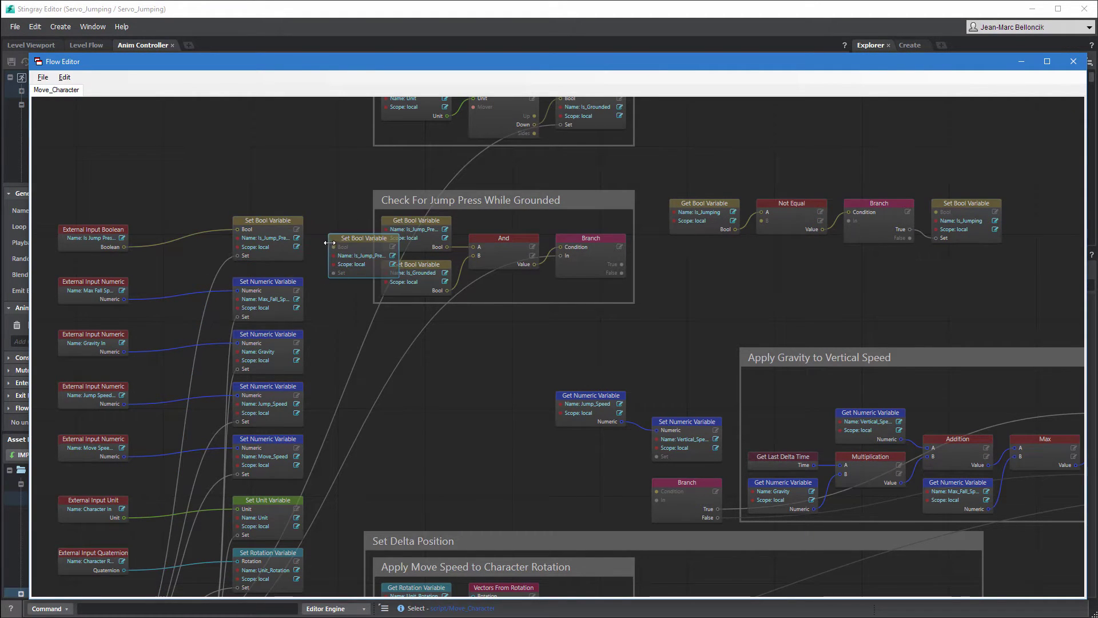
pyautogui.click(237, 169)
pyautogui.click(249, 177)
pyautogui.click(264, 183)
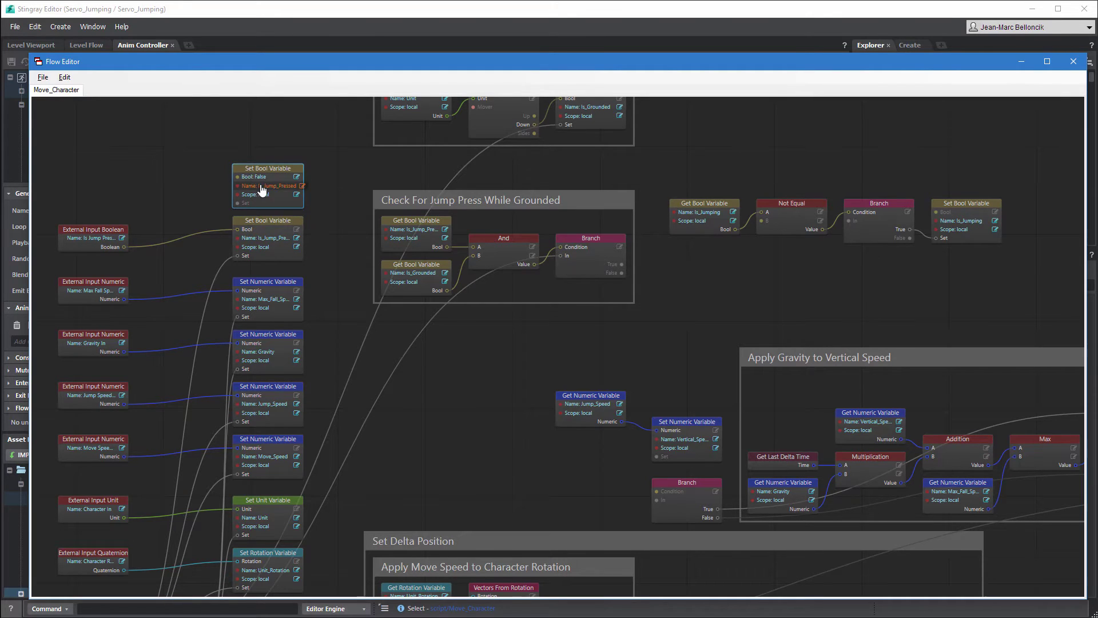
pyautogui.click(263, 187)
pyautogui.press('BackSpace')
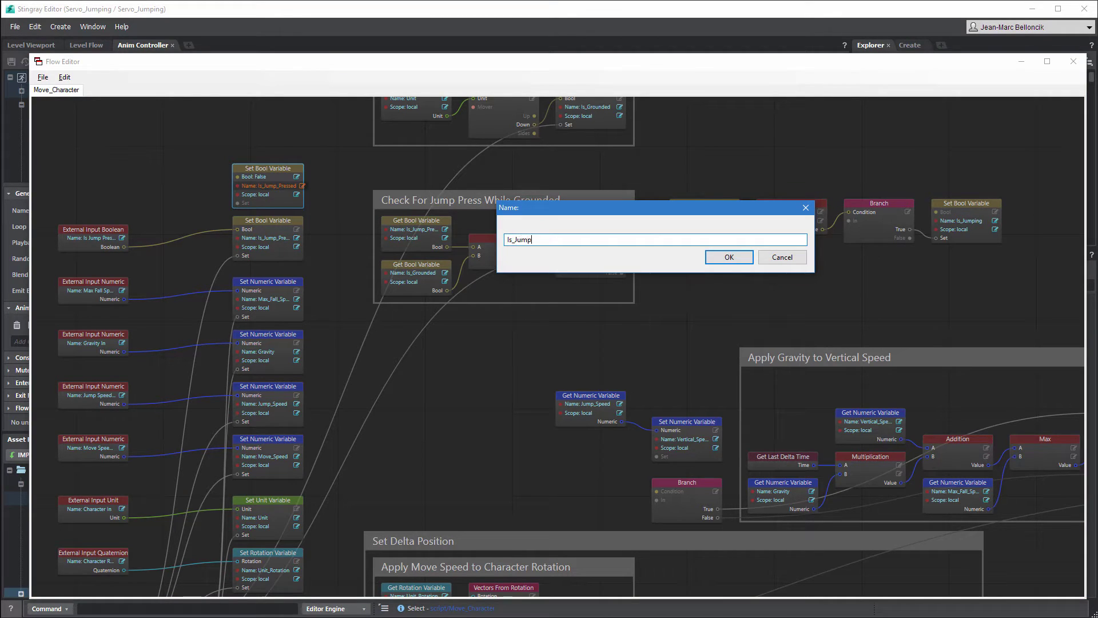
pyautogui.press('Return')
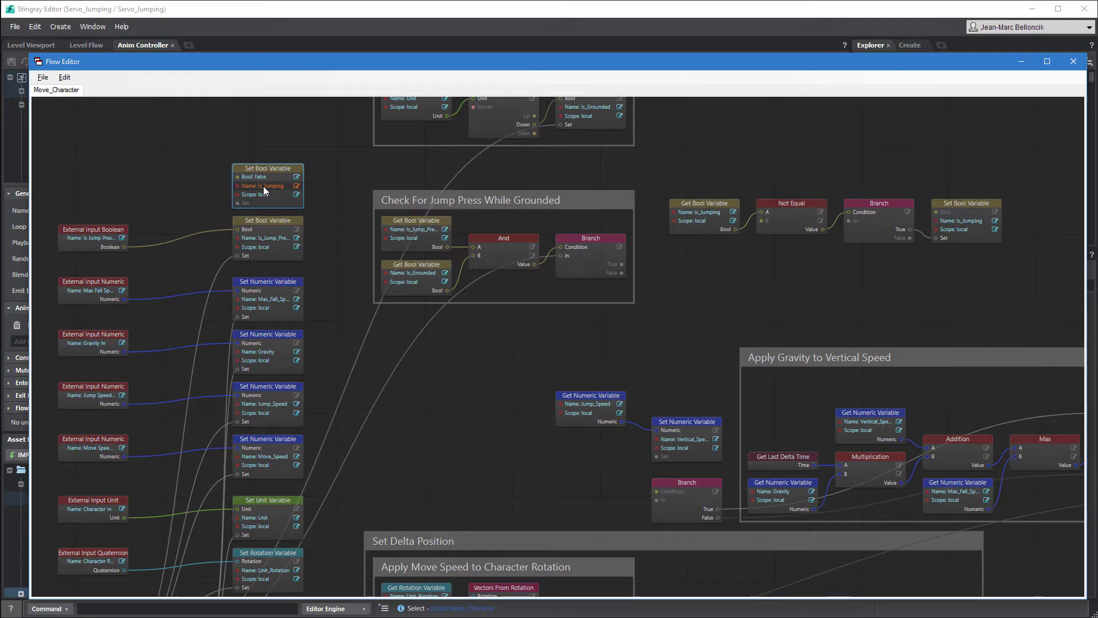
pyautogui.scroll(-2, 210, 361)
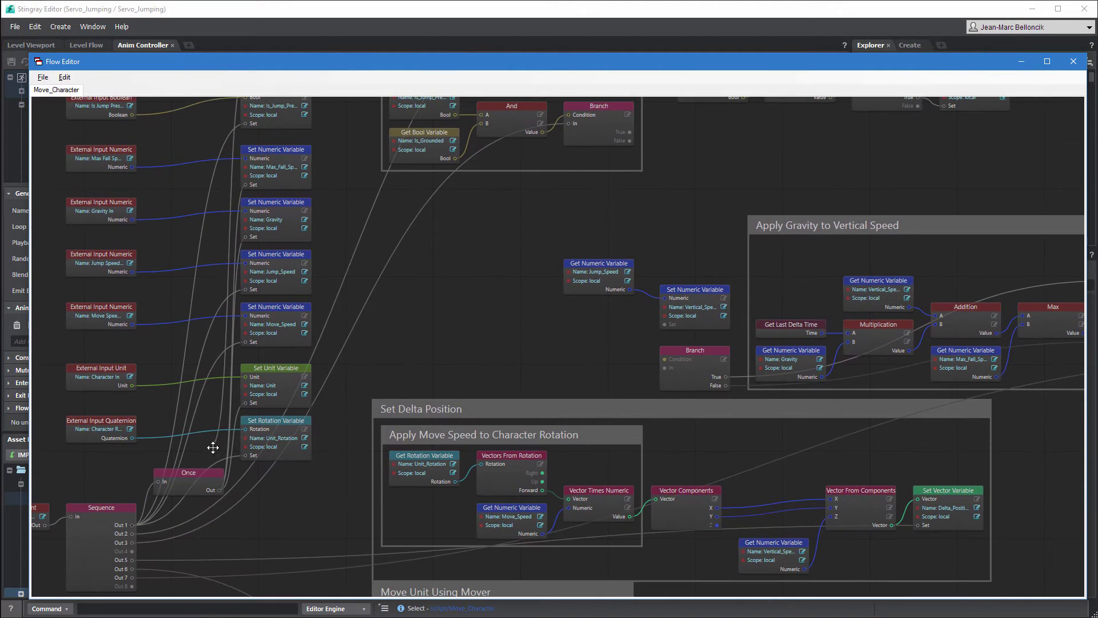
# Set Not Equal's B and the Is_Jumping setter to True, then feed the jump Branch's True output into the new Branch
pyautogui.moveTo(487, 302); pyautogui.dragTo(419, 426, button='middle')
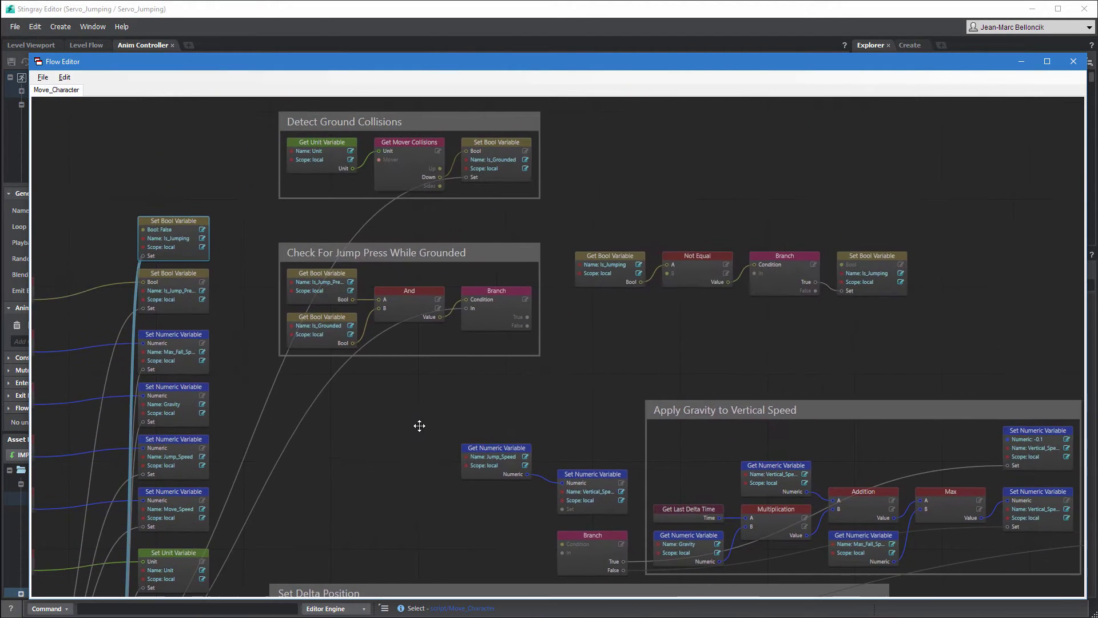
pyautogui.click(726, 273)
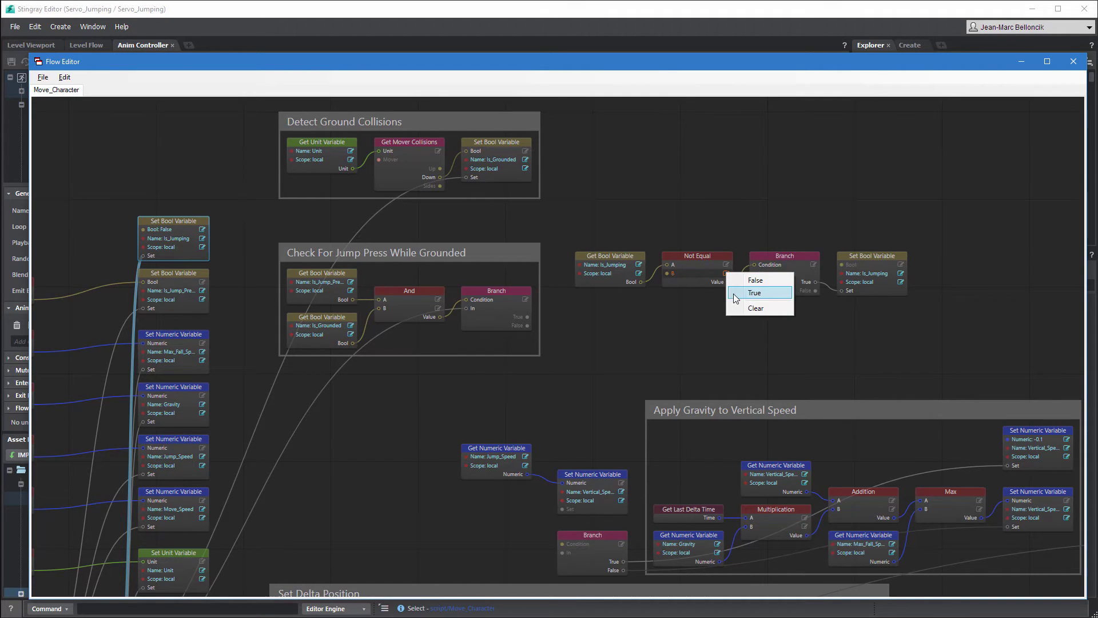
pyautogui.click(734, 294)
pyautogui.click(900, 265)
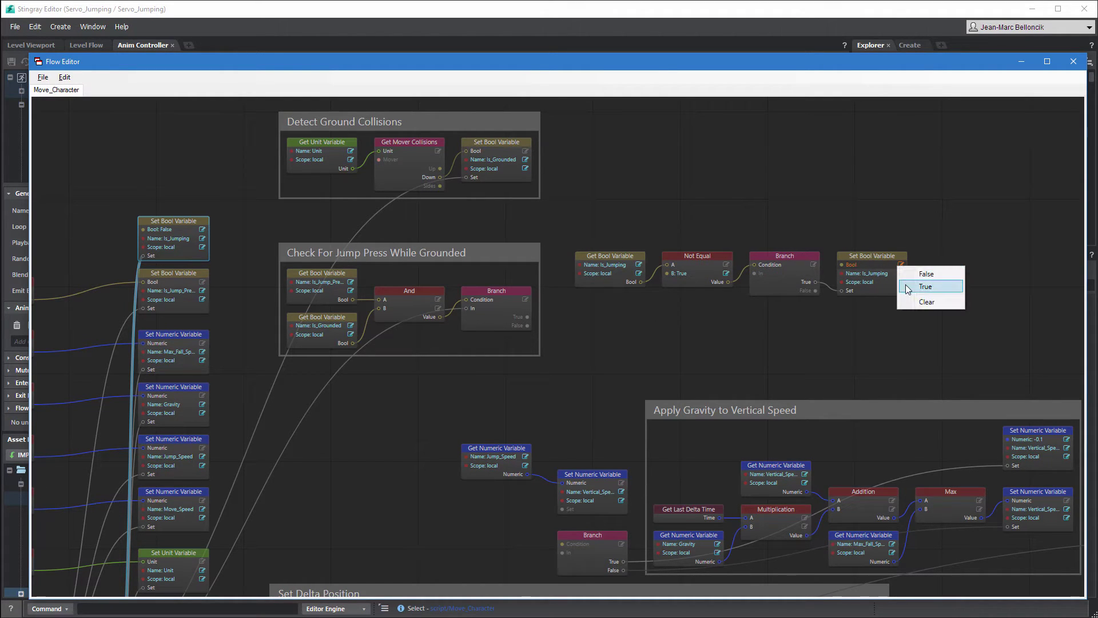
pyautogui.click(908, 288)
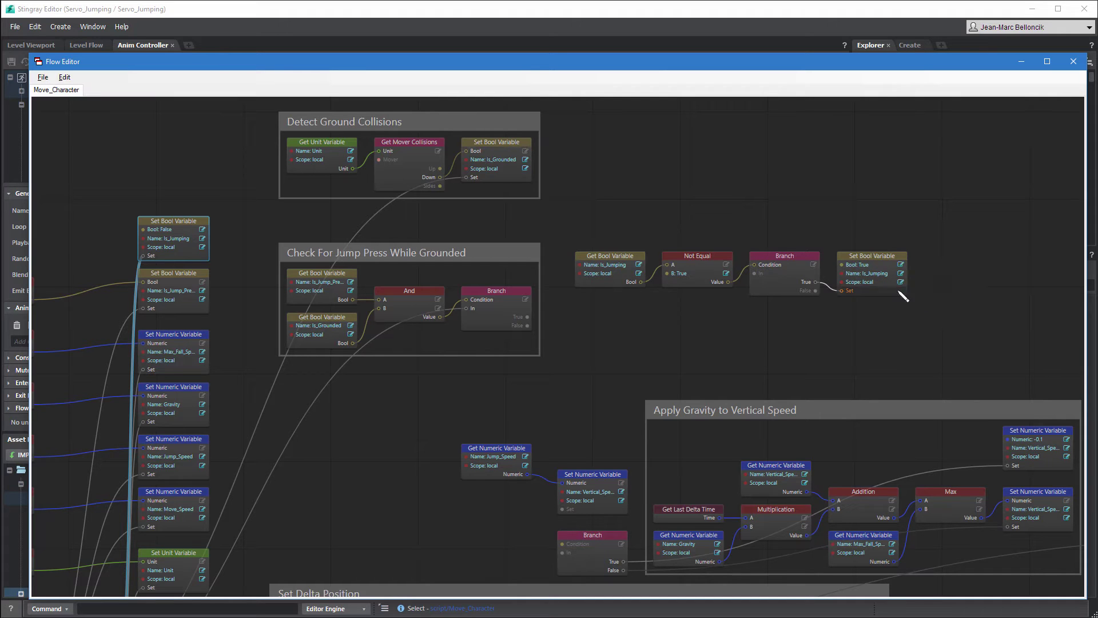
pyautogui.moveTo(528, 317); pyautogui.dragTo(756, 275)
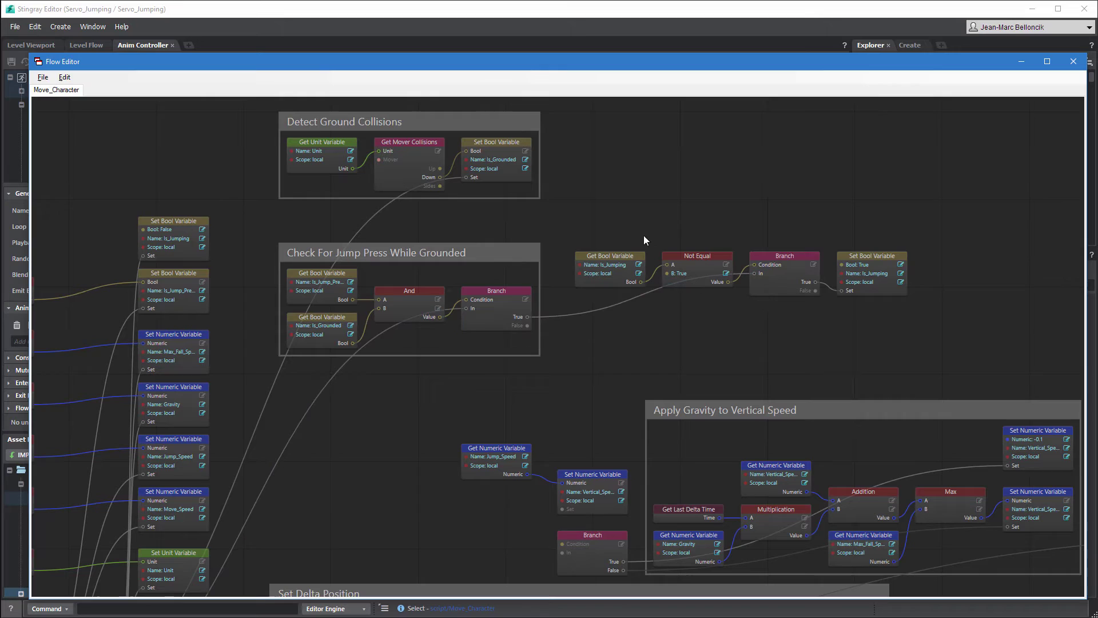
# Move the four Is_Jumping chain nodes left into the jump-press group, then select the Is_Jumping getter
pyautogui.moveTo(616, 219); pyautogui.dragTo(908, 306)
pyautogui.moveTo(850, 256); pyautogui.dragTo(666, 234)
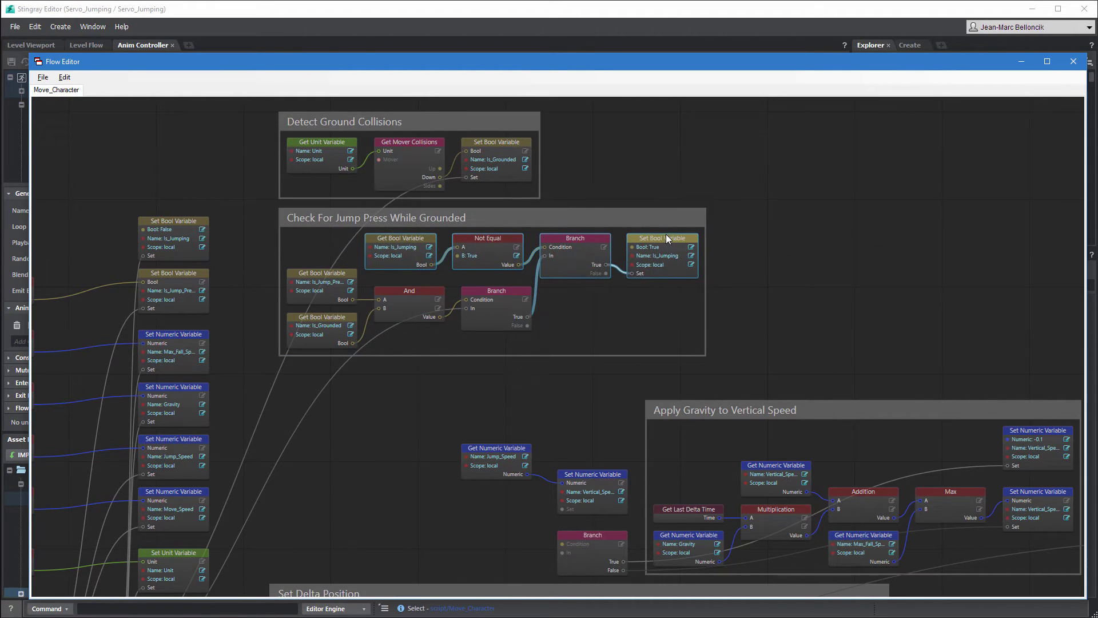
pyautogui.click(650, 297)
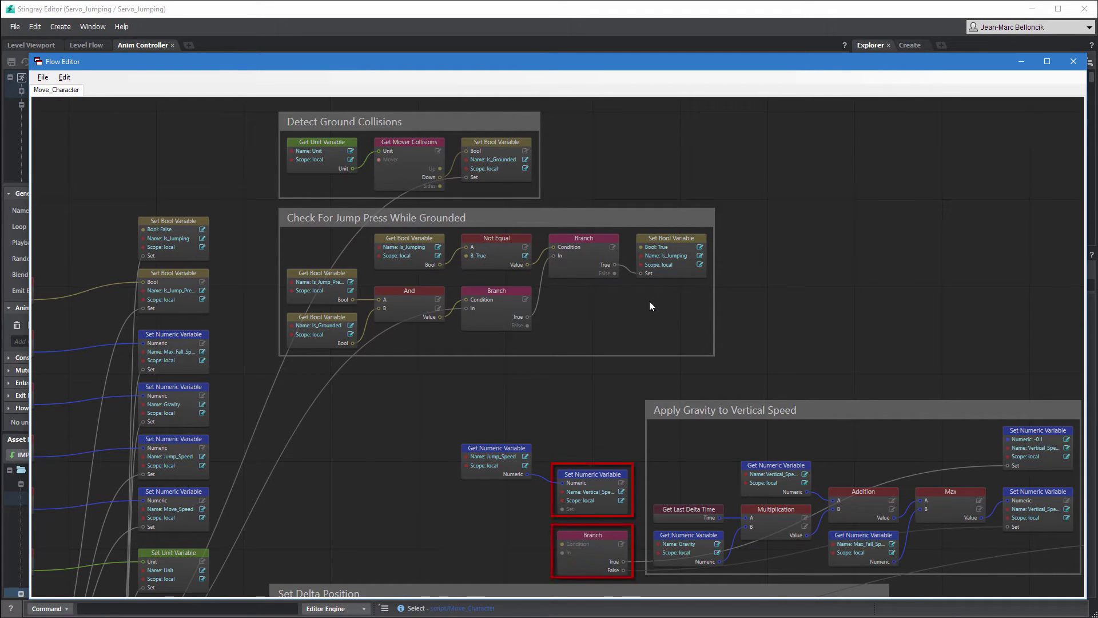
pyautogui.click(409, 237)
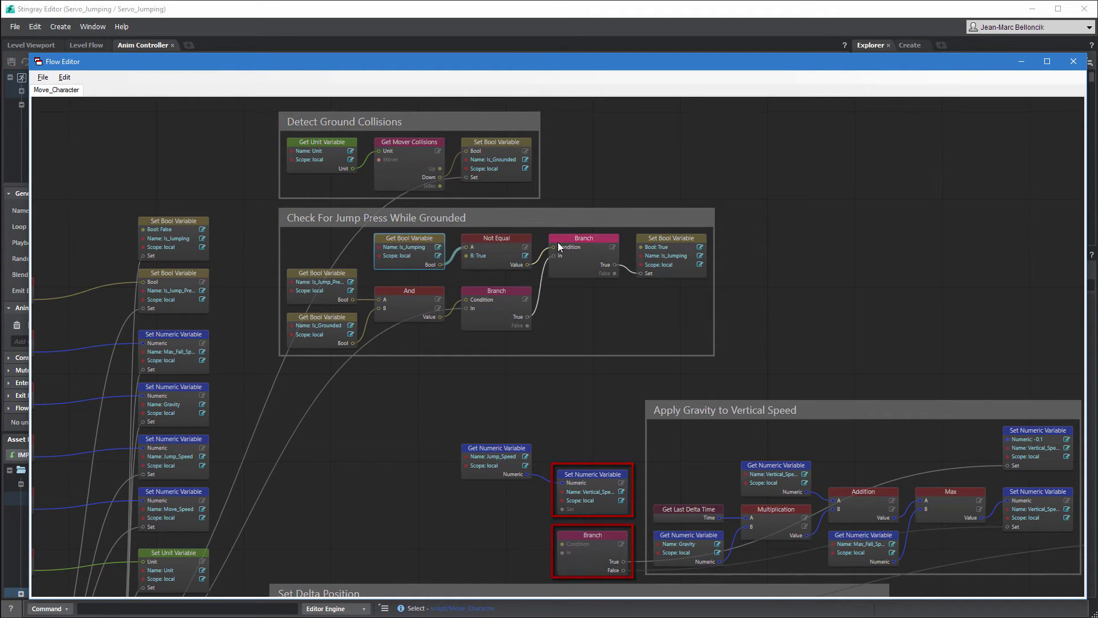
# Duplicate the Is_Jumping getter and Branch, wiring True to Set Vertical_Speed
pyautogui.rightClick(560, 240)
pyautogui.click(599, 294)
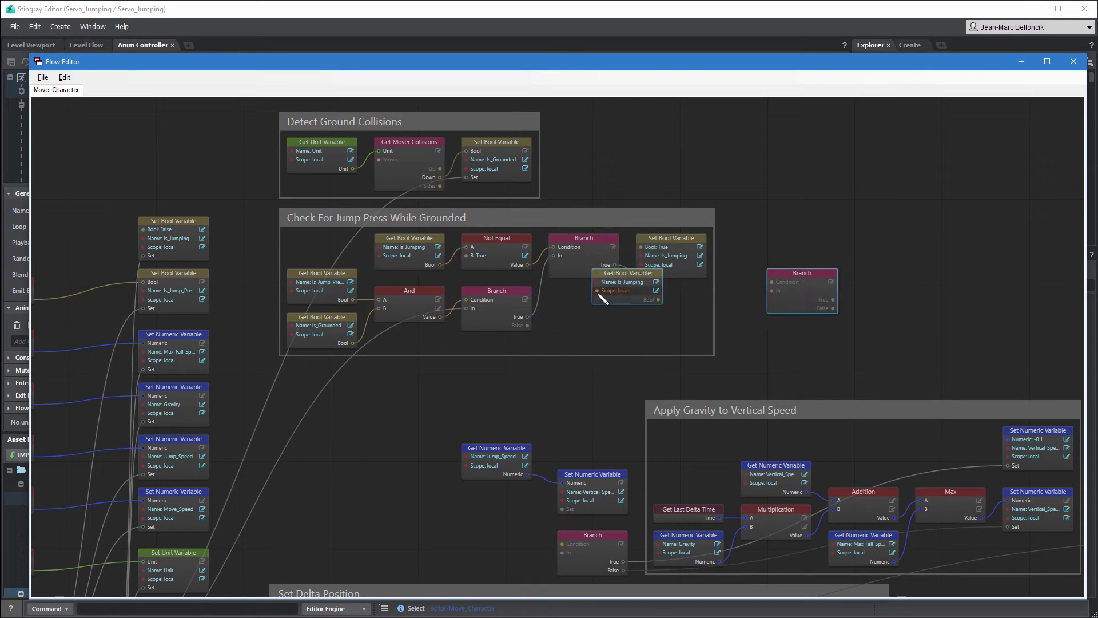
pyautogui.moveTo(598, 293); pyautogui.dragTo(457, 526)
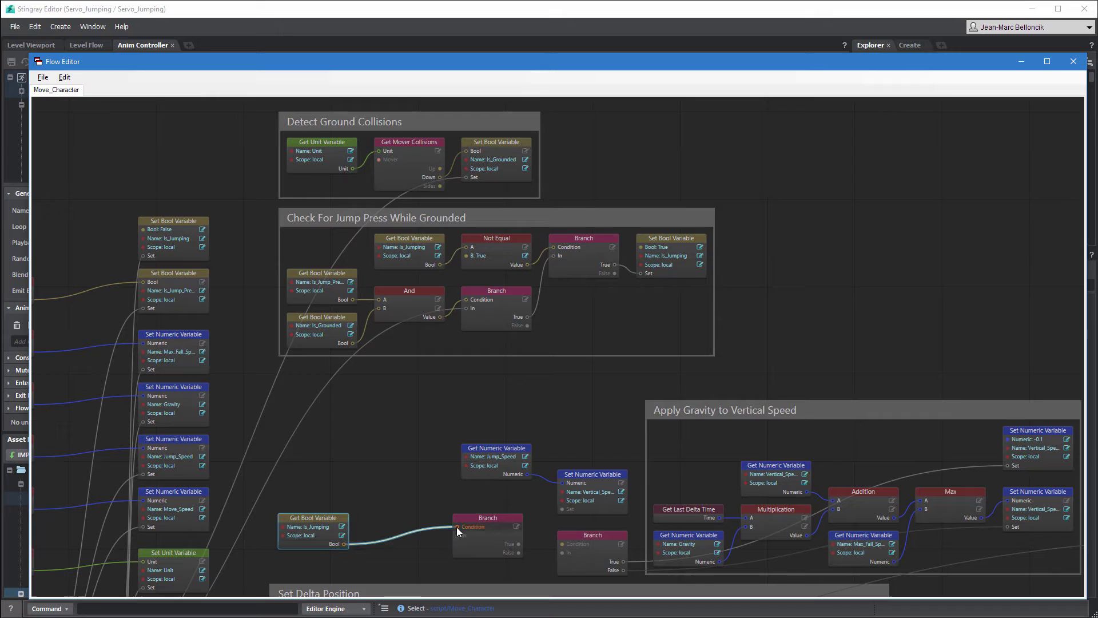
pyautogui.moveTo(519, 543); pyautogui.dragTo(562, 509)
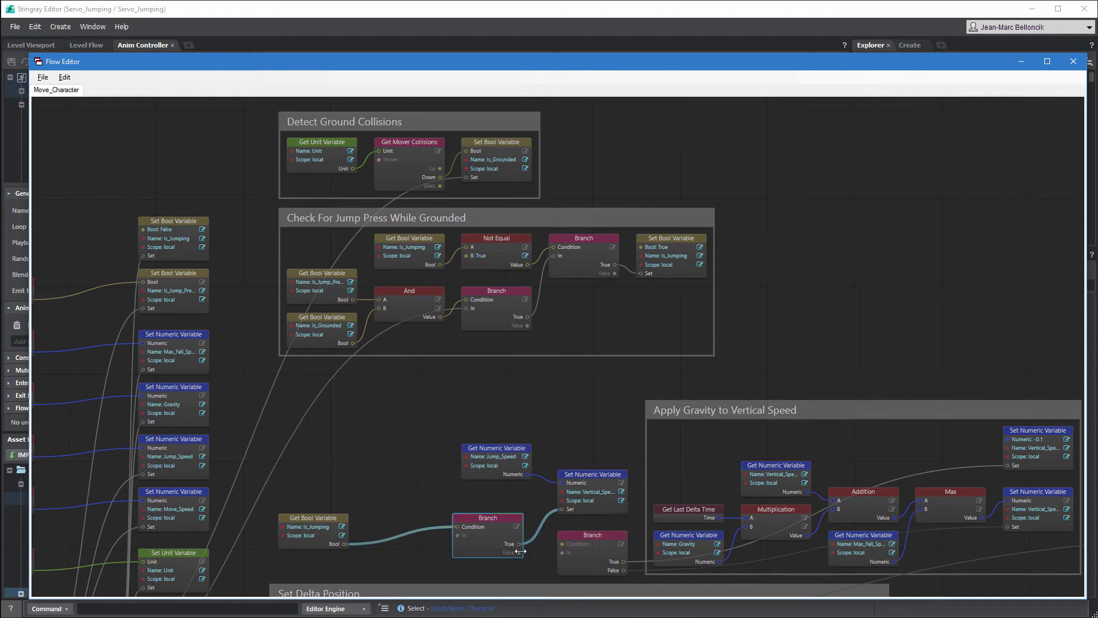
pyautogui.moveTo(568, 560); pyautogui.dragTo(583, 388, button='middle')
pyautogui.moveTo(329, 345); pyautogui.dragTo(415, 345)
# Wire the new Branch's False to the gravity branch and Sequence Out 4 into it, then select the five nodes
pyautogui.moveTo(533, 379); pyautogui.dragTo(577, 380)
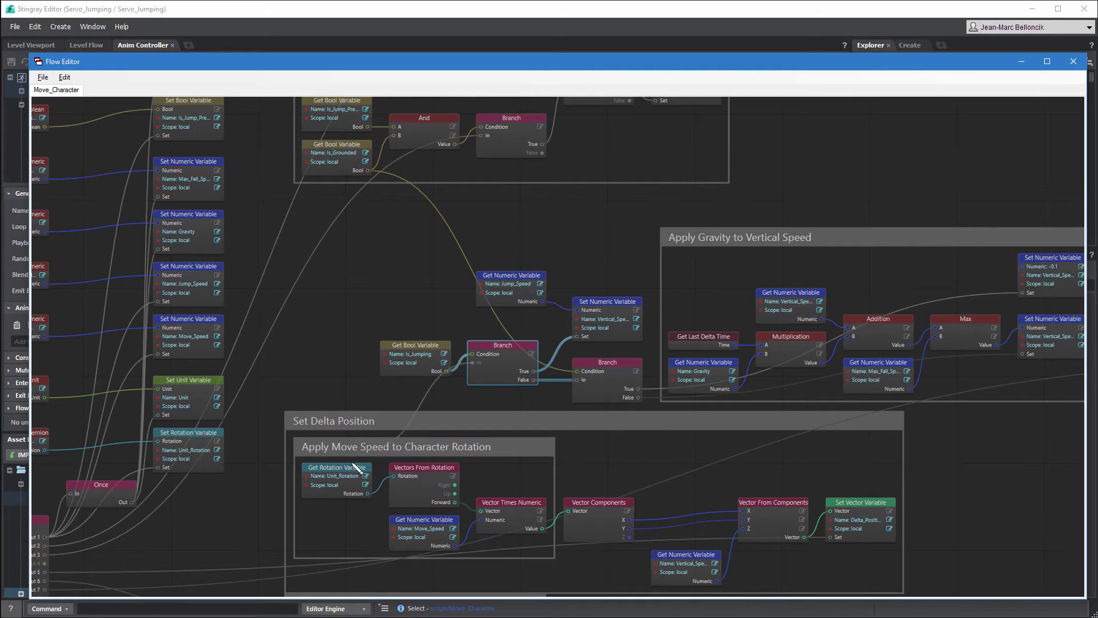
pyautogui.moveTo(286, 510); pyautogui.dragTo(286, 454, button='middle')
pyautogui.moveTo(182, 465); pyautogui.dragTo(607, 264)
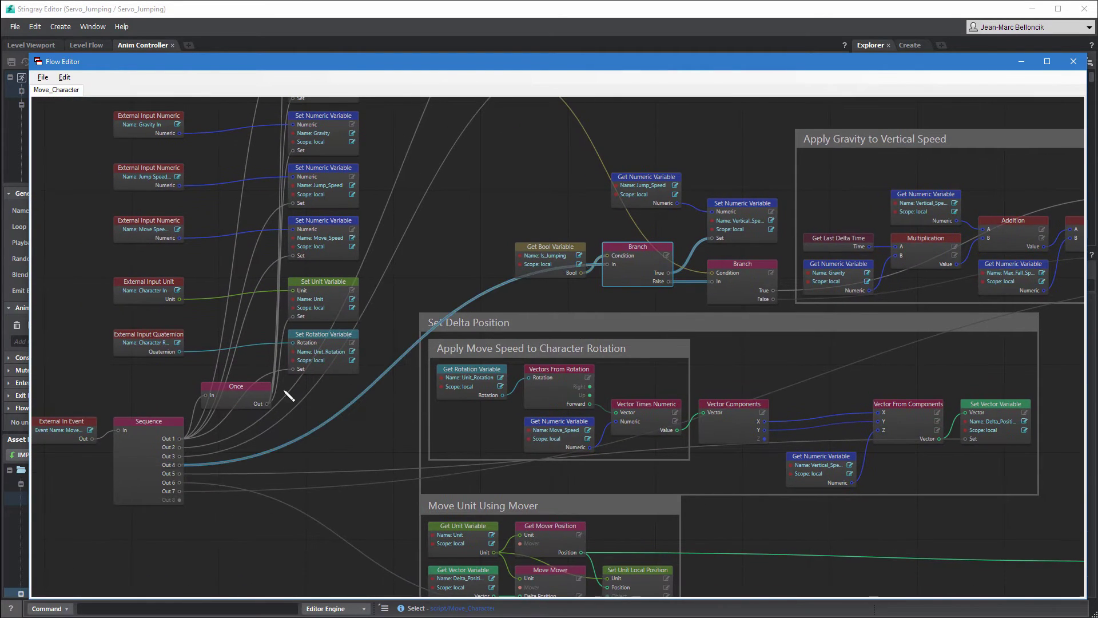
pyautogui.moveTo(461, 235); pyautogui.dragTo(318, 413, button='middle')
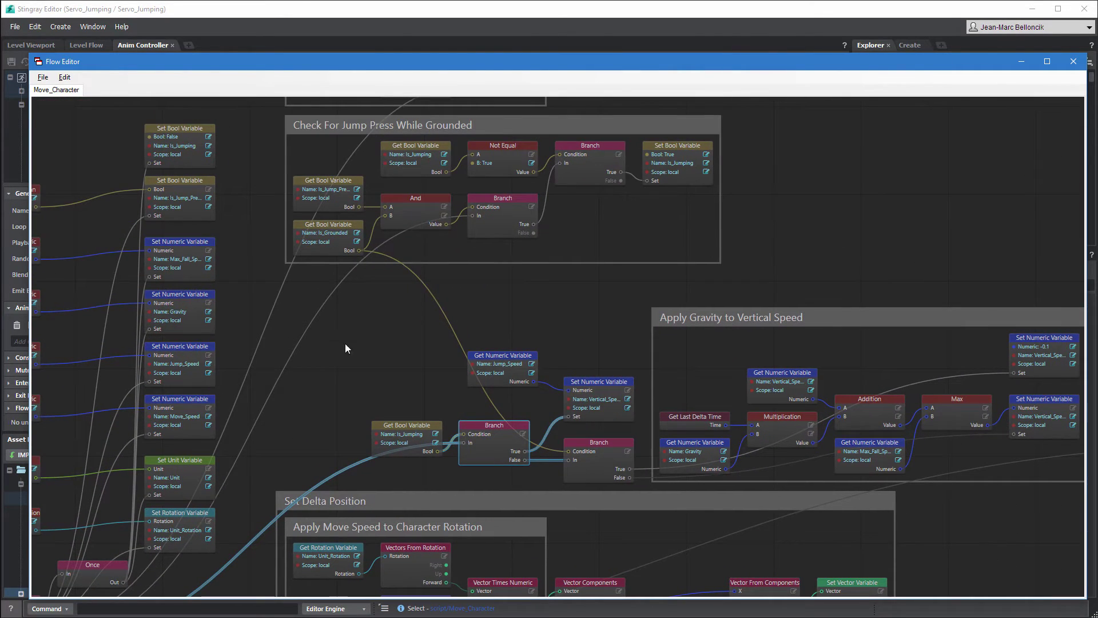
pyautogui.moveTo(345, 347); pyautogui.dragTo(585, 472)
# Group the selected nodes with Ctrl+G and title the group 'Check For Jumping State'
pyautogui.hotkey('ctrl', 'g')
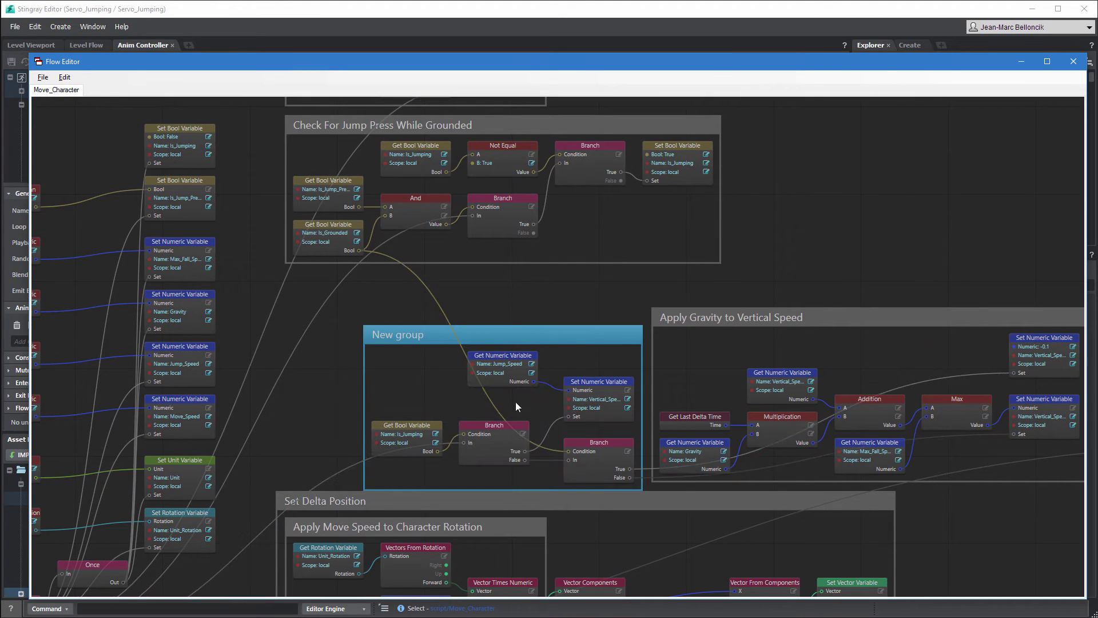
pyautogui.doubleClick(404, 335)
pyautogui.write('Check For Jumping State')
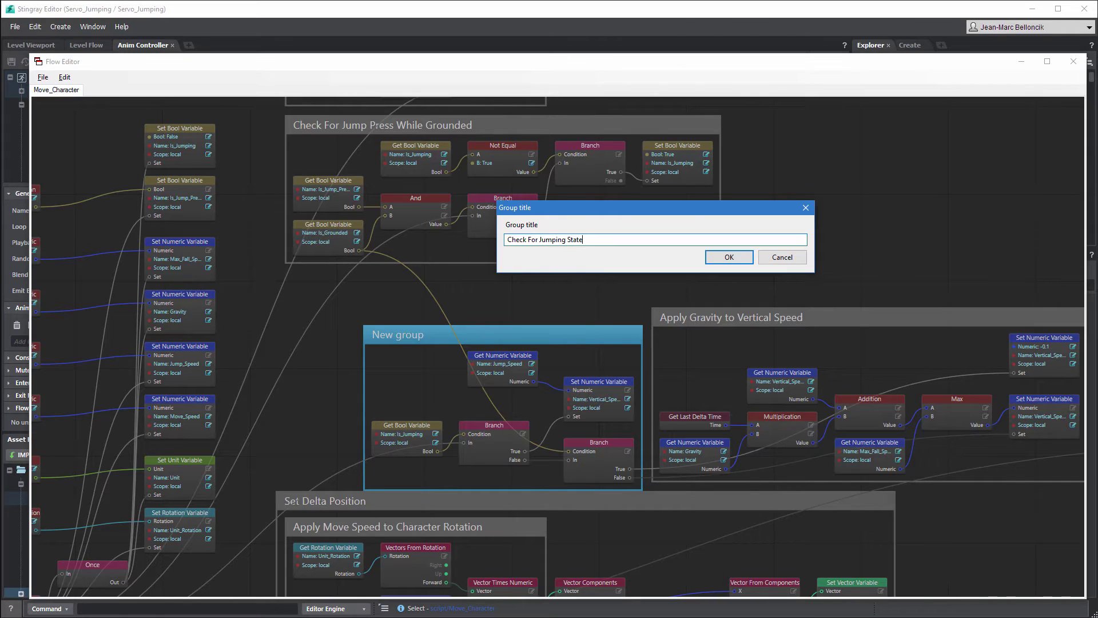
pyautogui.press('Return')
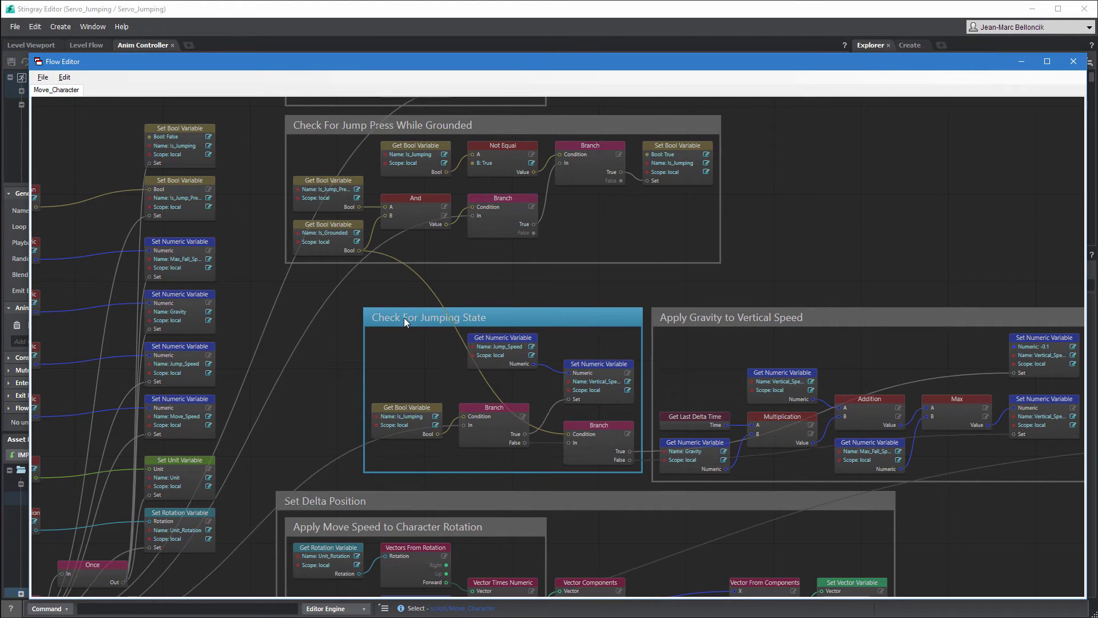
# Save the Move_Character flow and return to the Level Viewport
pyautogui.click(43, 76)
pyautogui.click(70, 114)
pyautogui.click(138, 45)
pyautogui.click(51, 45)
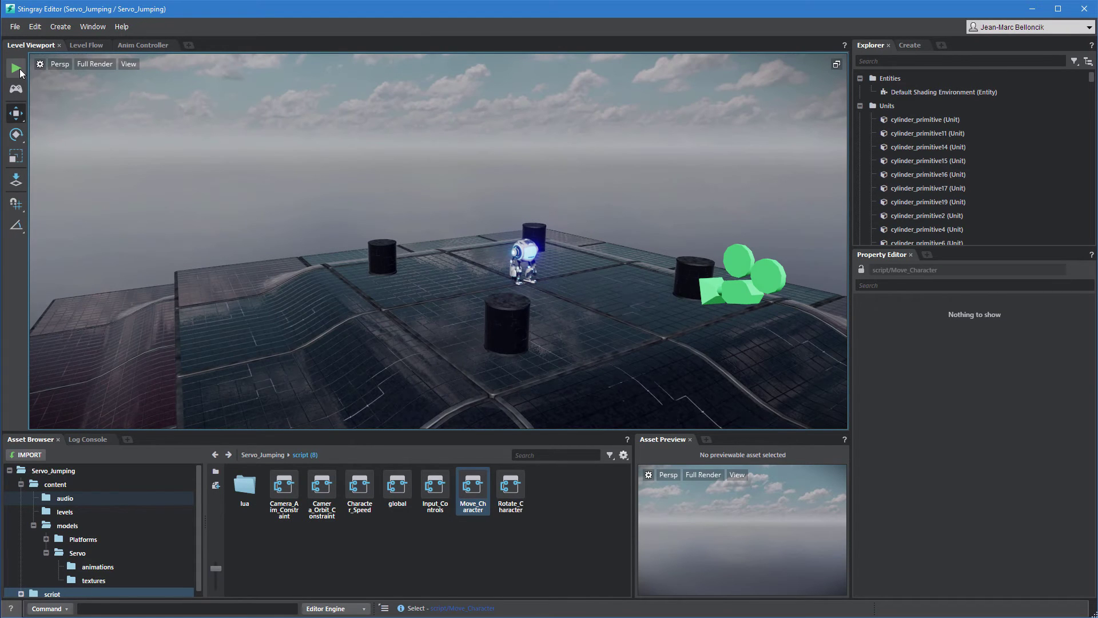
# Test-play the level and make the robot jump with Space
pyautogui.click(14, 71)
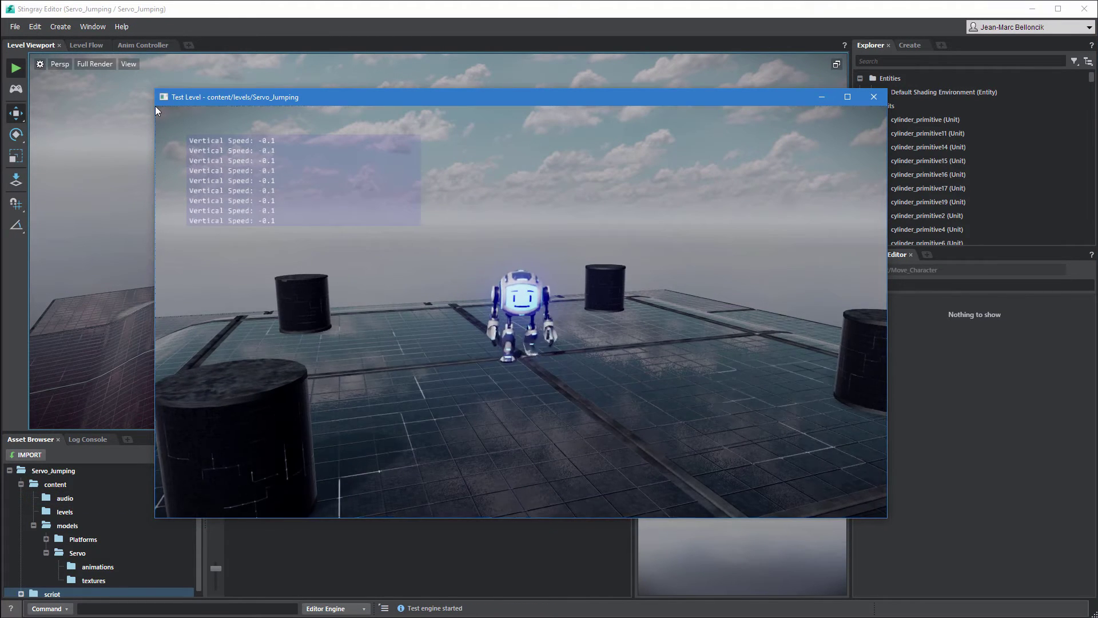
pyautogui.press('space')
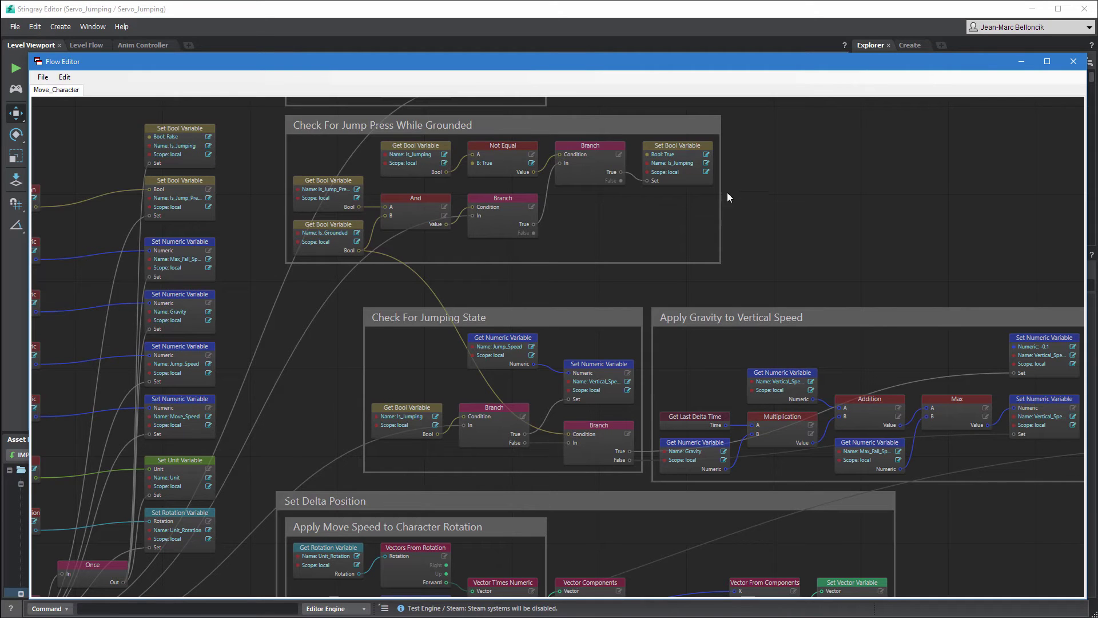
# Set the Is_Jumping setter, getter and reset node's Scope to global
pyautogui.click(707, 171)
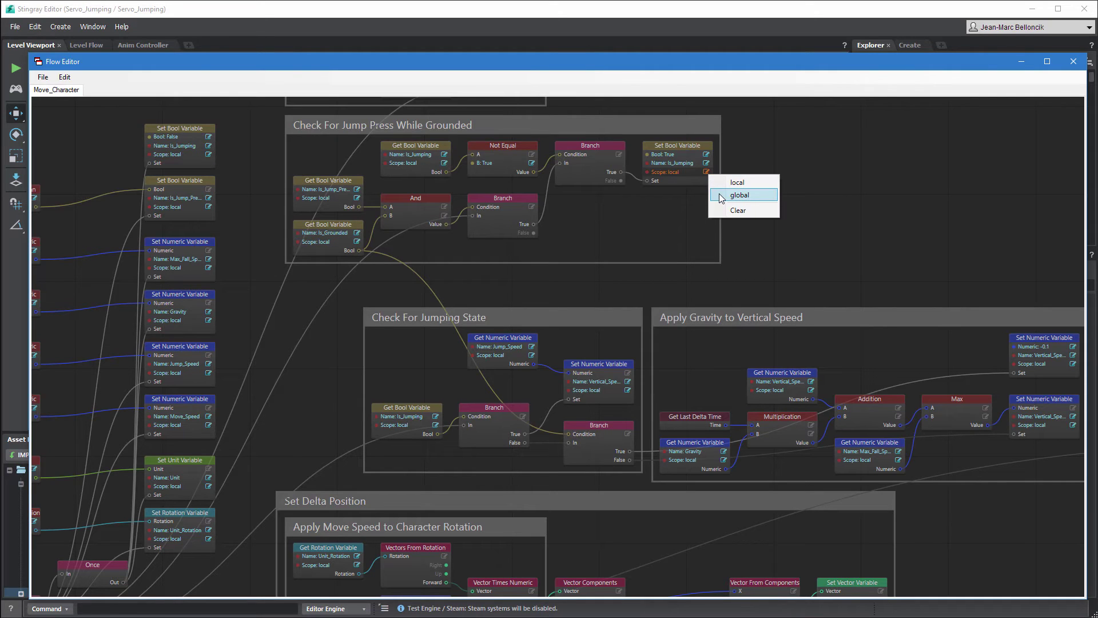
pyautogui.click(720, 195)
pyautogui.click(444, 163)
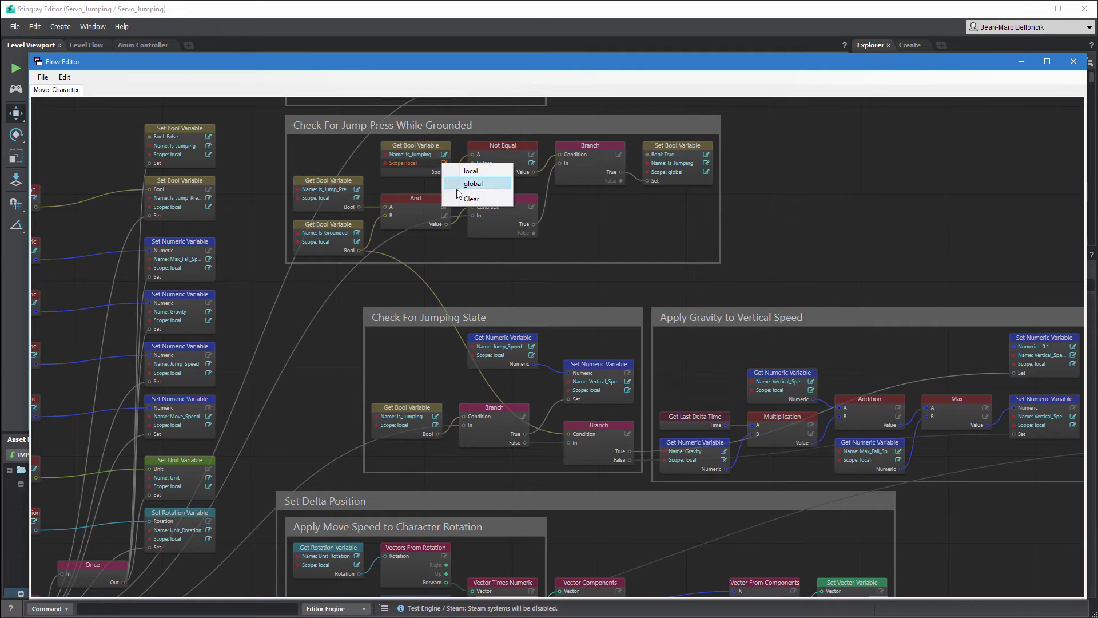
pyautogui.click(472, 184)
pyautogui.click(210, 155)
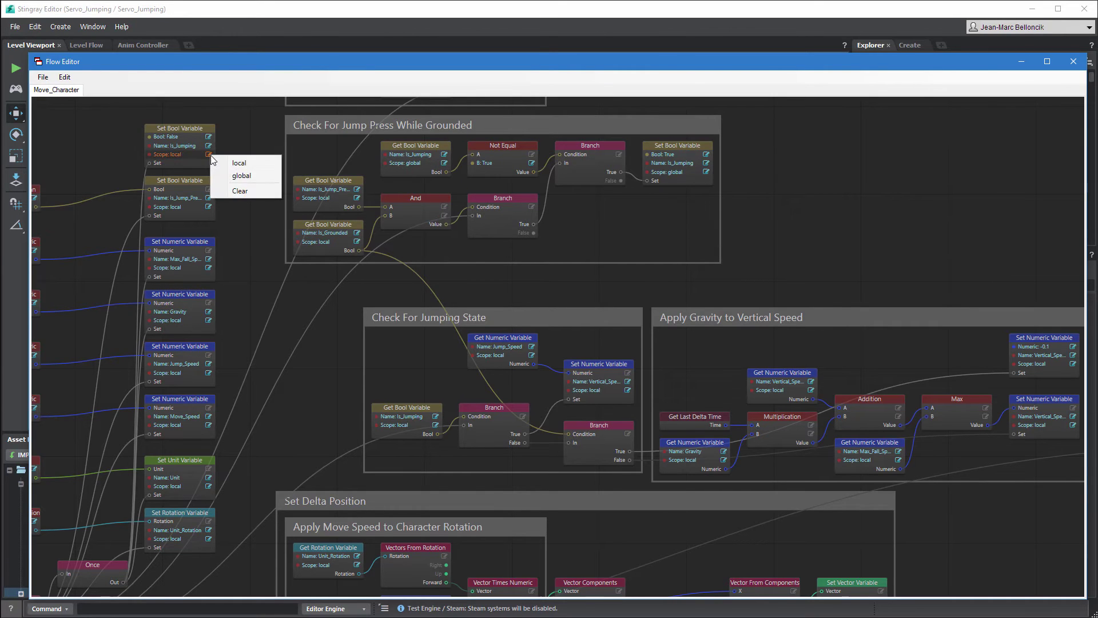
pyautogui.click(223, 174)
# Set the Is_Grounded getter, lower Is_Jumping getter and Is_Grounded setter to global scope
pyautogui.click(356, 242)
pyautogui.click(382, 261)
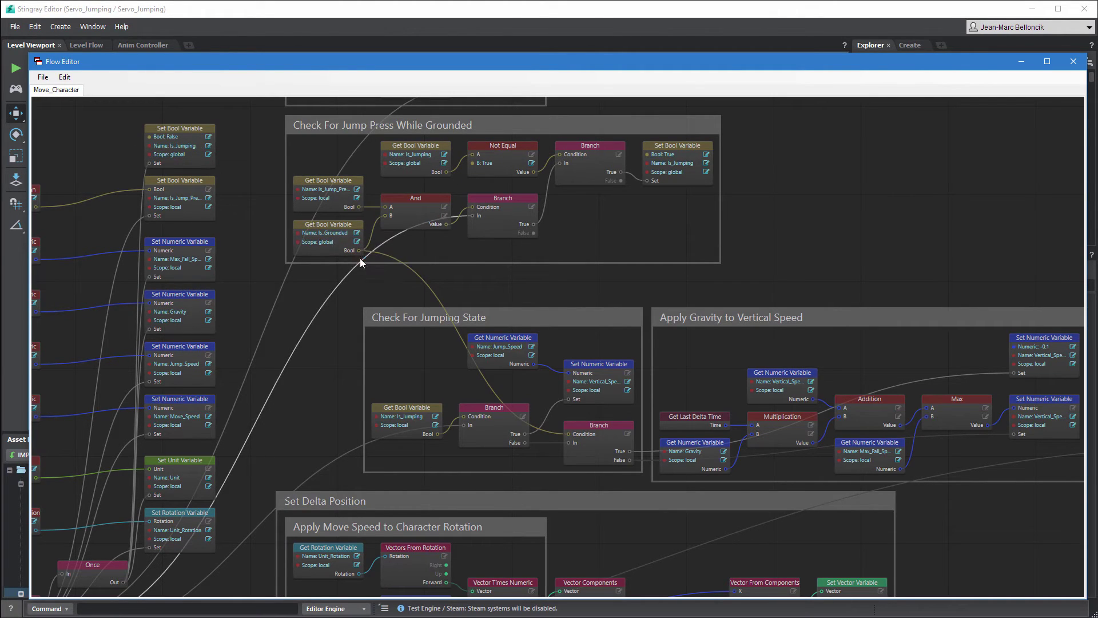
pyautogui.click(436, 425)
pyautogui.click(450, 445)
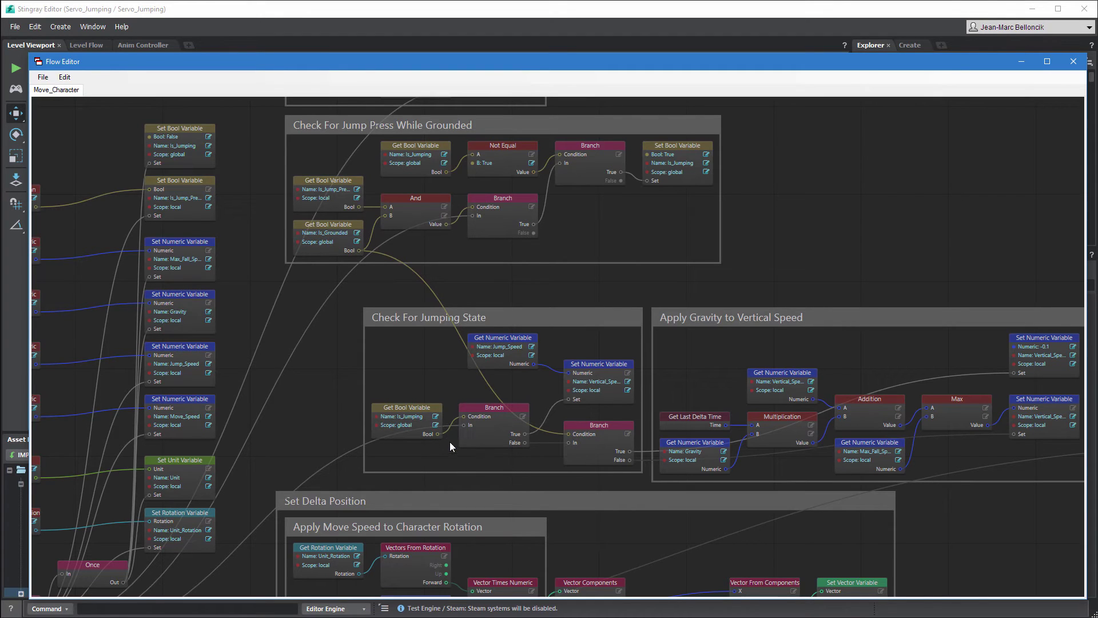
pyautogui.scroll(3, 450, 442)
pyautogui.click(533, 160)
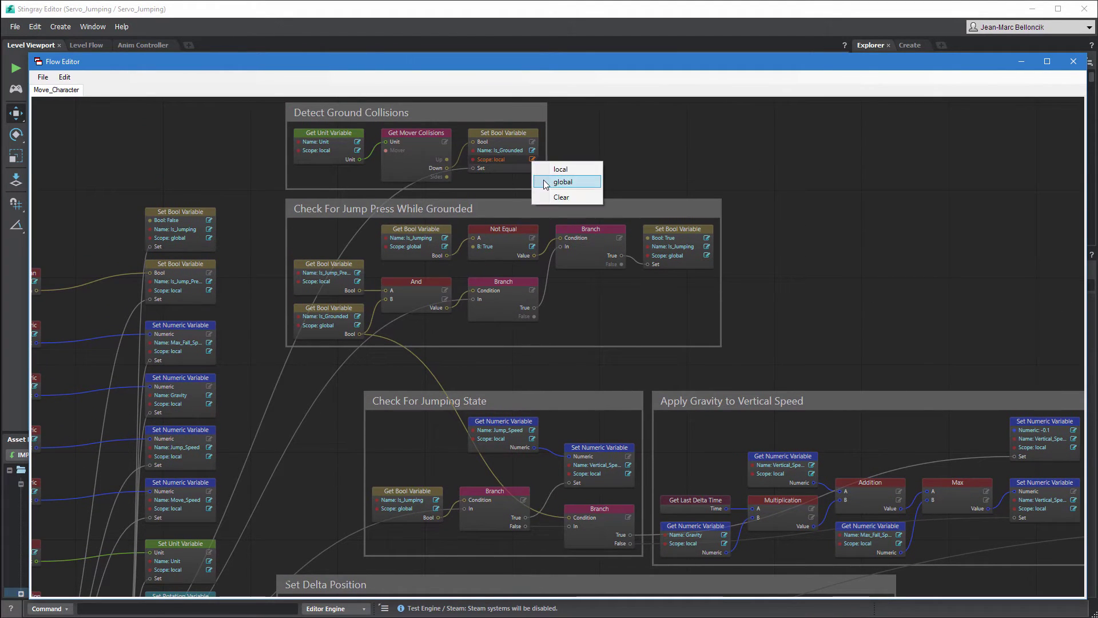
pyautogui.click(544, 179)
# Save the Move_Character flow and minimize the Flow Editor
pyautogui.click(42, 77)
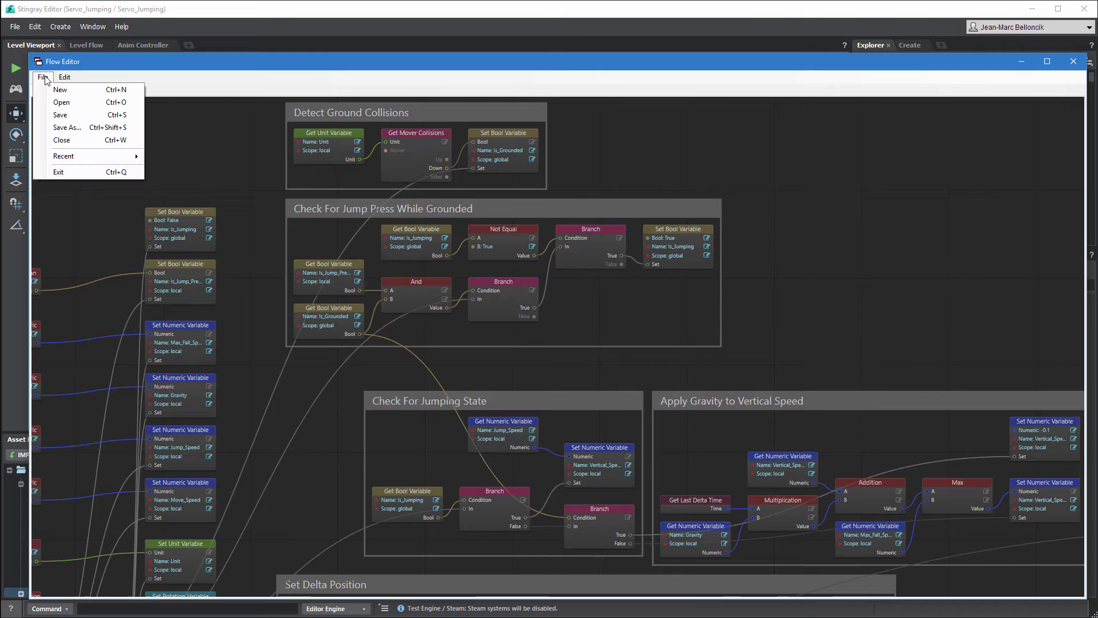
pyautogui.click(63, 114)
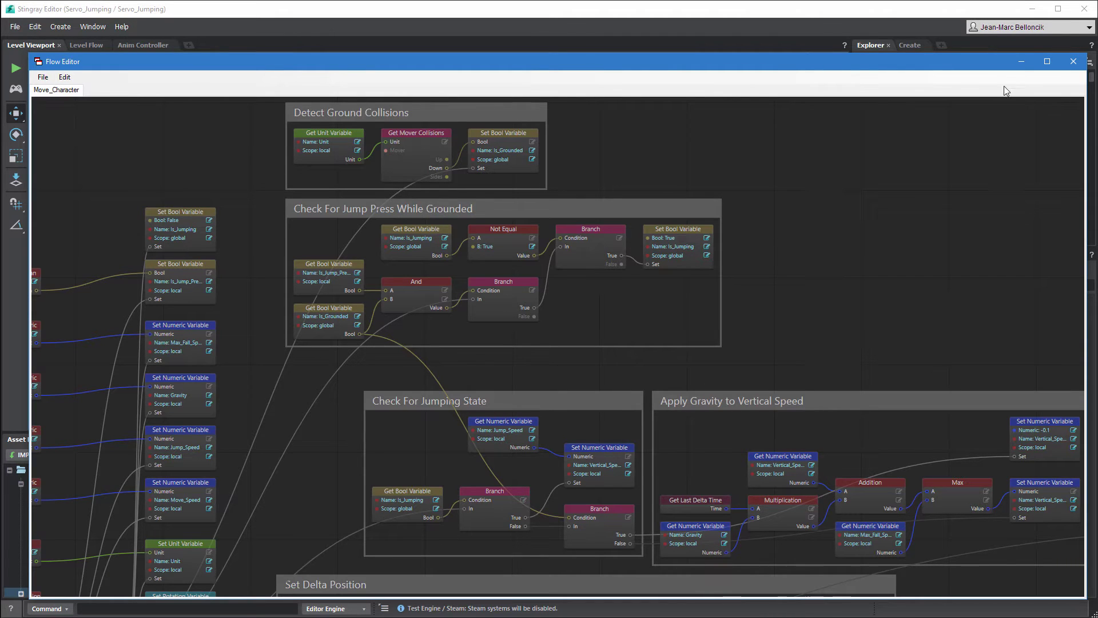
pyautogui.click(1022, 61)
# Open the Servo unit in the Unit Editor and duplicate the Set Anim Event nodes
pyautogui.rightClick(535, 259)
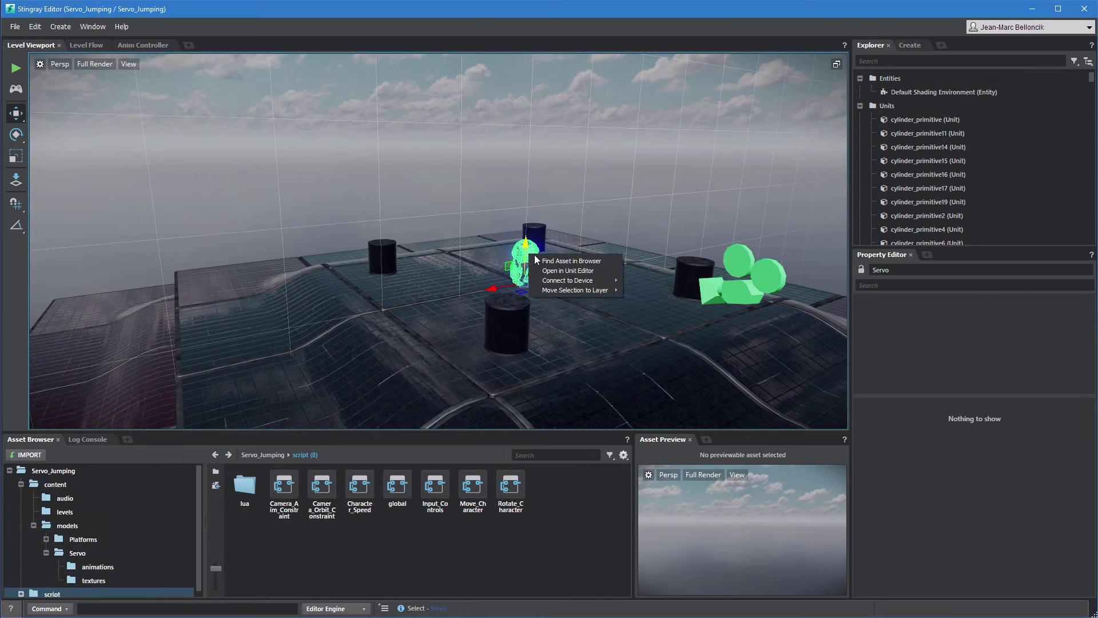
pyautogui.click(546, 271)
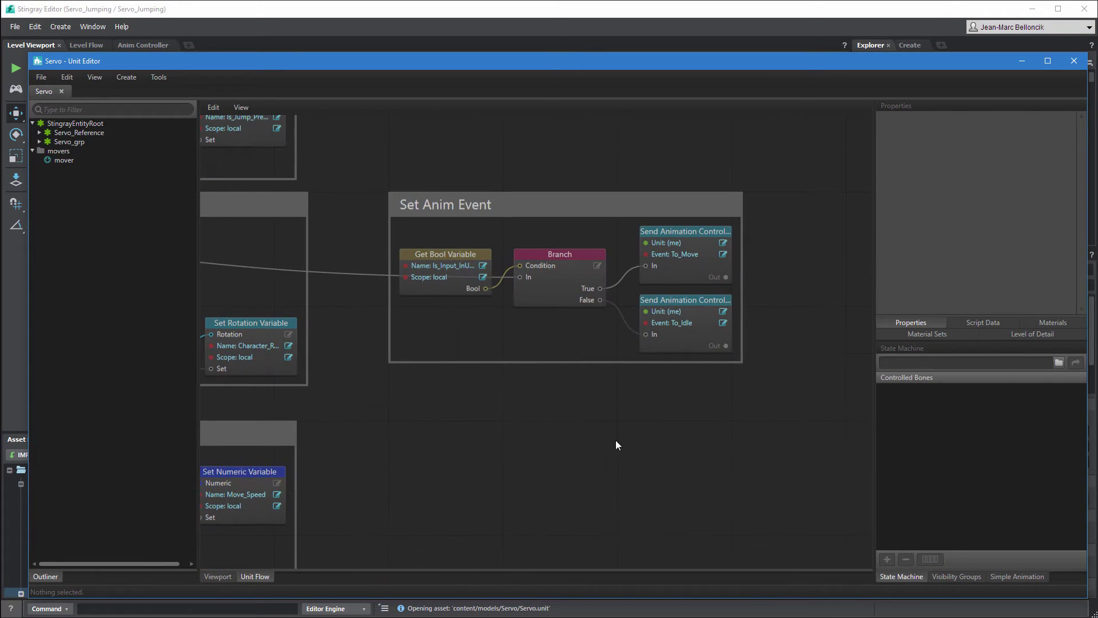
pyautogui.scroll(-2, 641, 429)
pyautogui.moveTo(626, 419); pyautogui.dragTo(591, 441, button='middle')
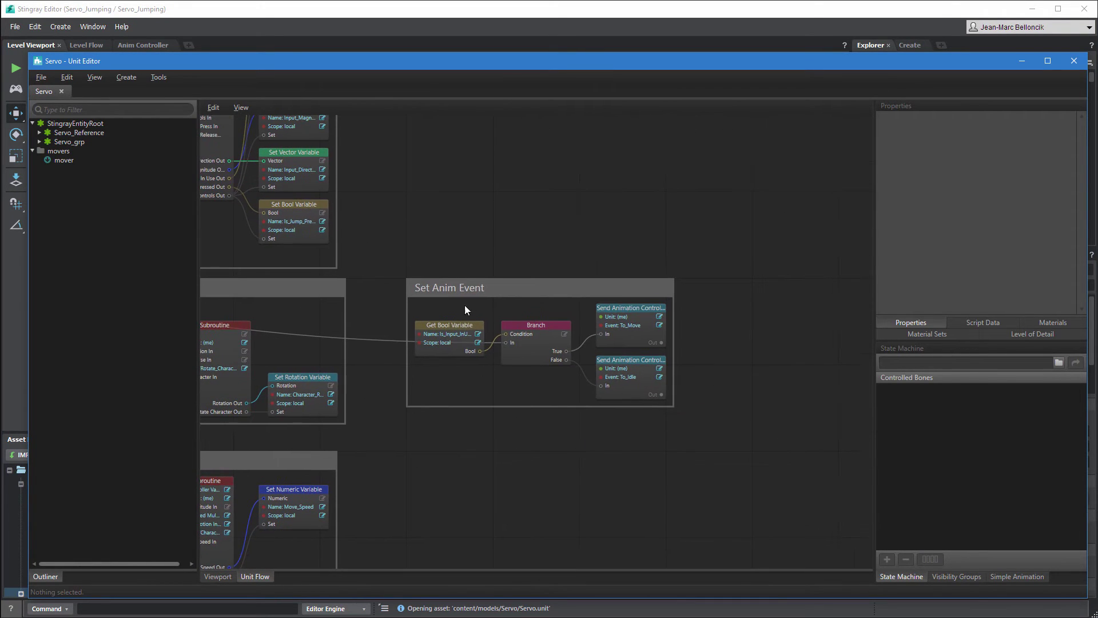
pyautogui.moveTo(465, 309); pyautogui.dragTo(626, 252)
pyautogui.rightClick(650, 356)
pyautogui.click(689, 421)
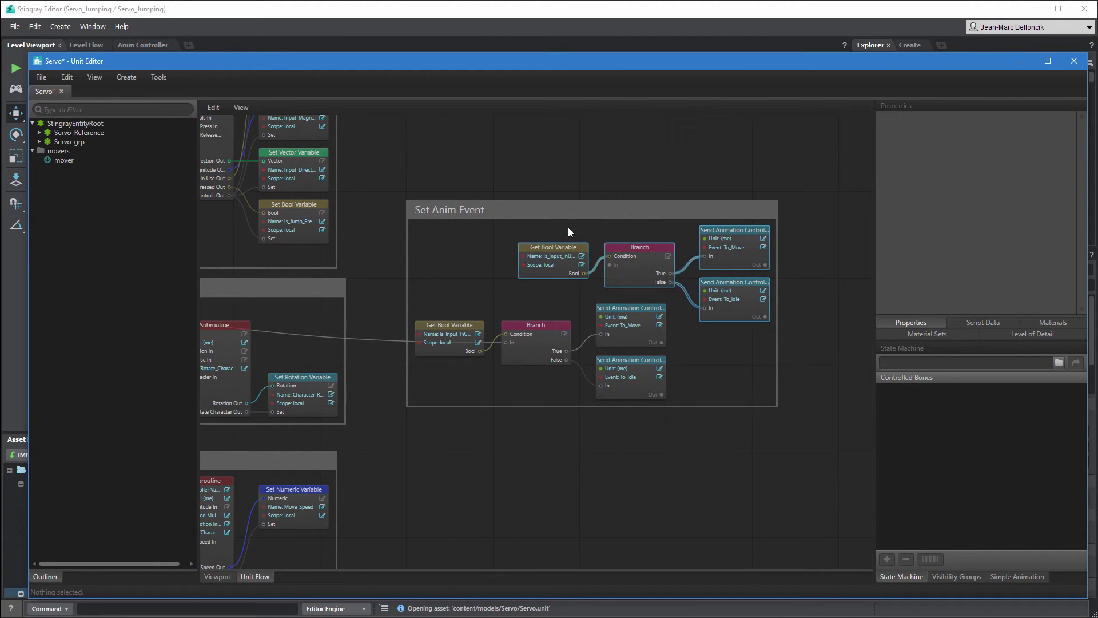
# Duplicate the copied getter and Branch again, placing them at the group's top-left
pyautogui.moveTo(569, 232); pyautogui.dragTo(695, 306)
pyautogui.rightClick(615, 247)
pyautogui.click(652, 314)
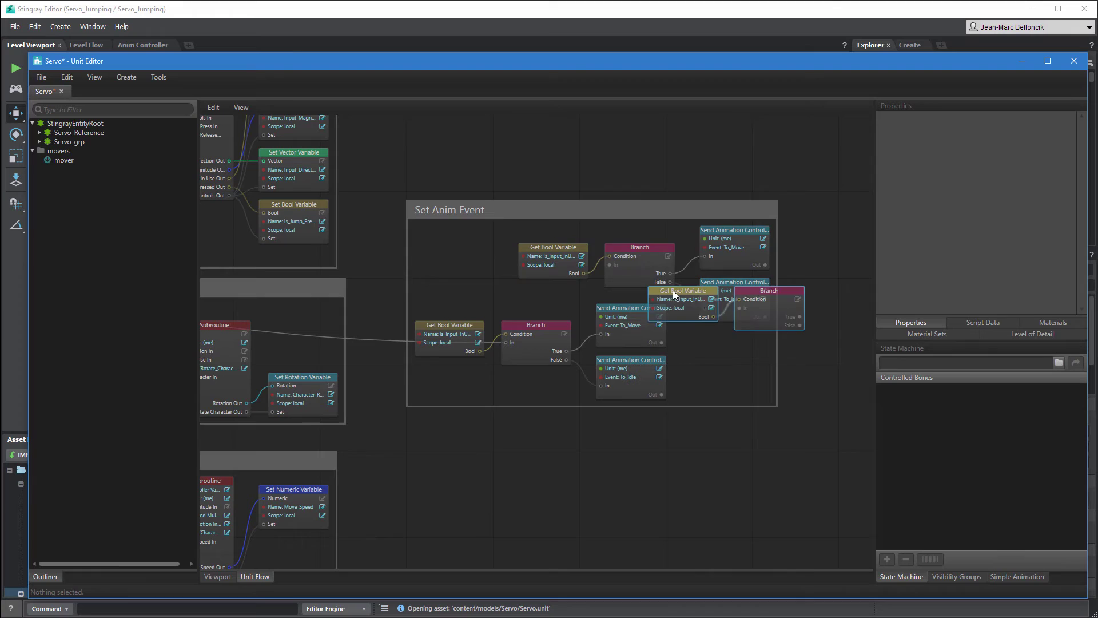
pyautogui.click(460, 182)
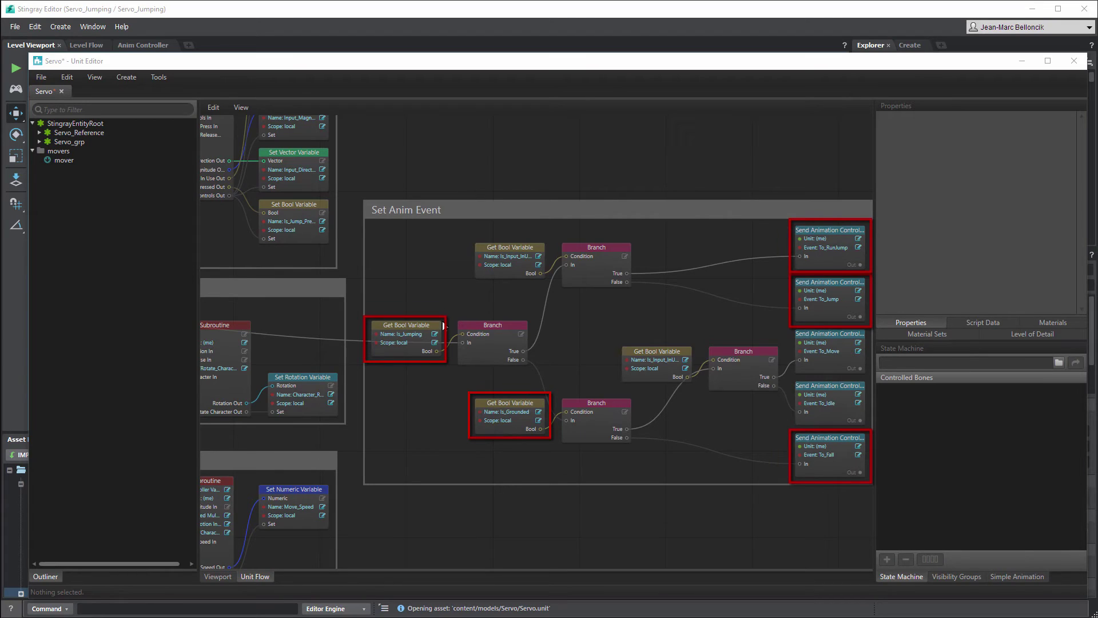
# Set the Is_Jumping and Is_Grounded getters' Scope to global
pyautogui.click(435, 342)
pyautogui.click(452, 366)
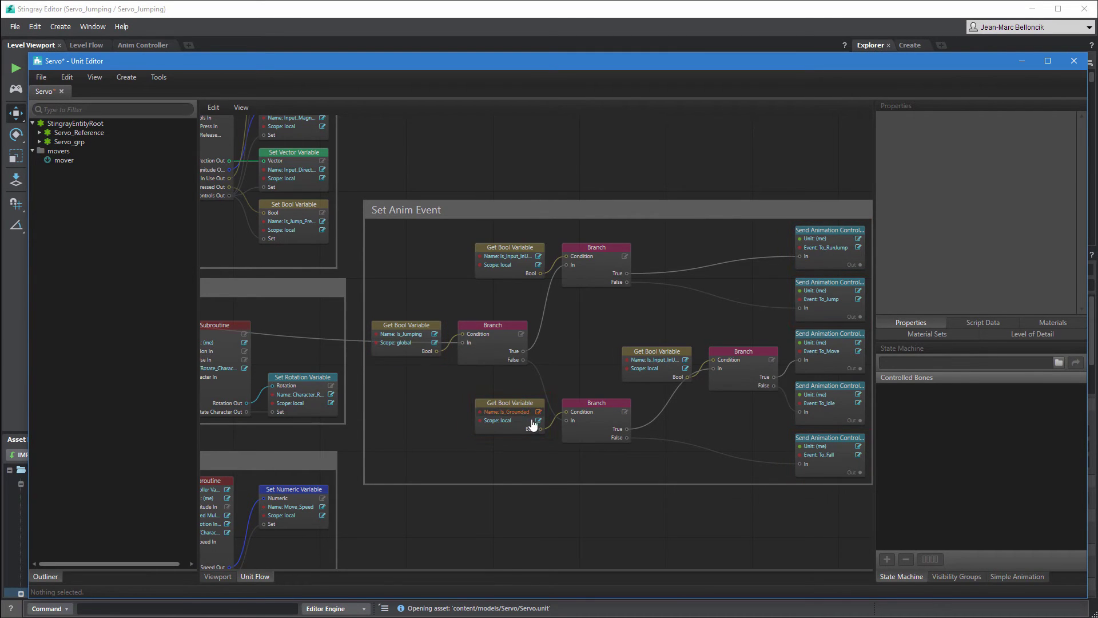
pyautogui.click(538, 420)
pyautogui.click(544, 444)
# Copy the Set Bool Variable node, set it to Is_Jumping = False, and move it into Set Anim Event
pyautogui.rightClick(306, 209)
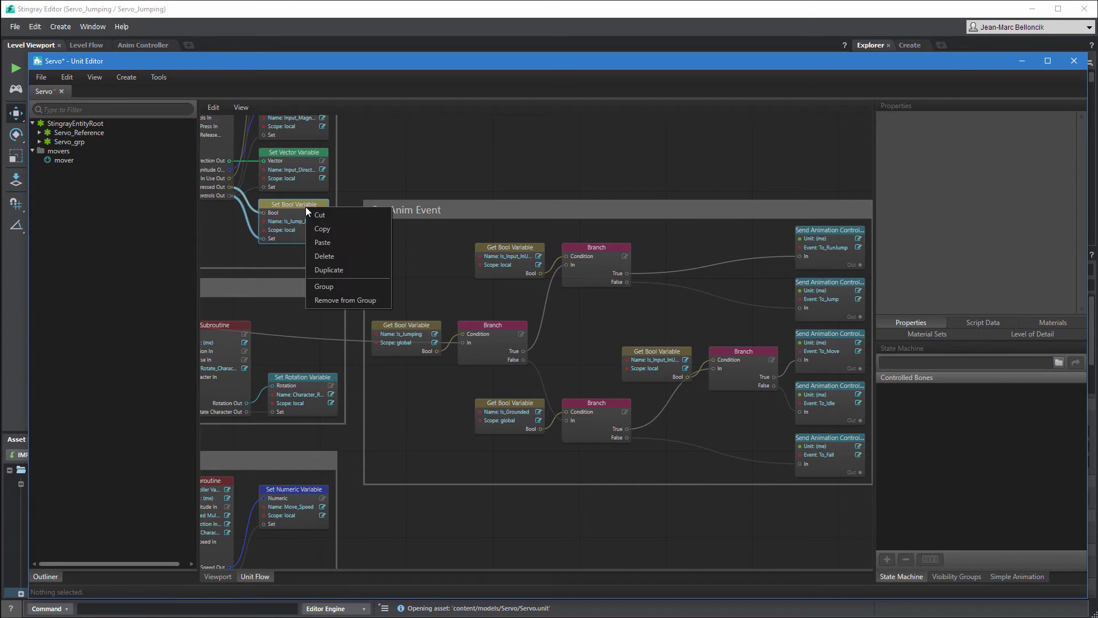
pyautogui.click(346, 270)
pyautogui.moveTo(361, 246); pyautogui.dragTo(652, 493)
pyautogui.click(653, 493)
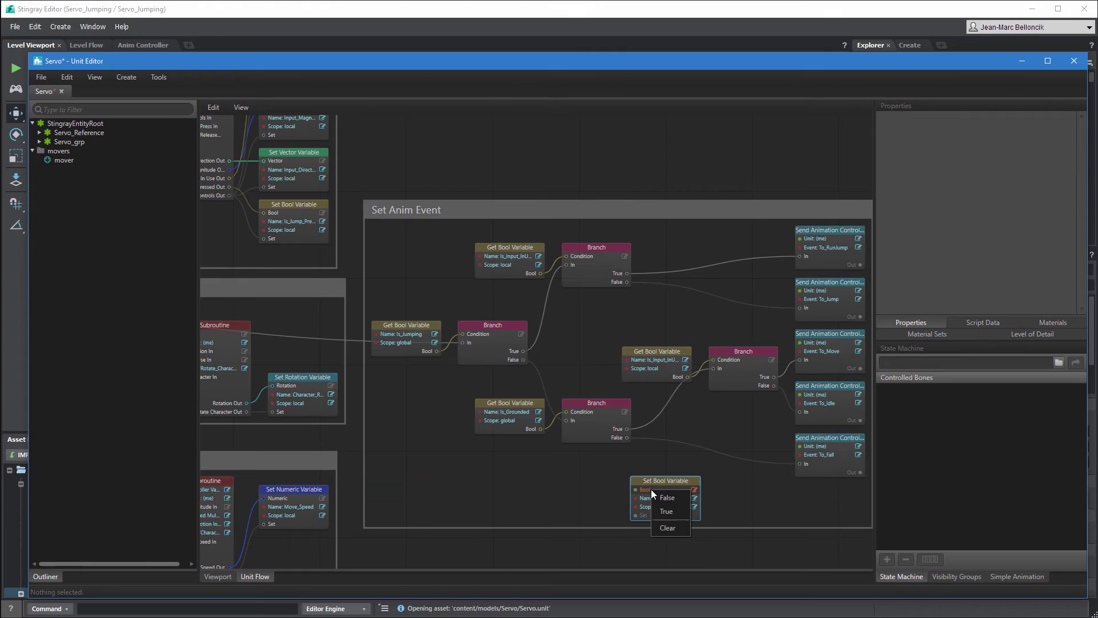
pyautogui.click(667, 497)
pyautogui.click(665, 498)
pyautogui.write('Is')
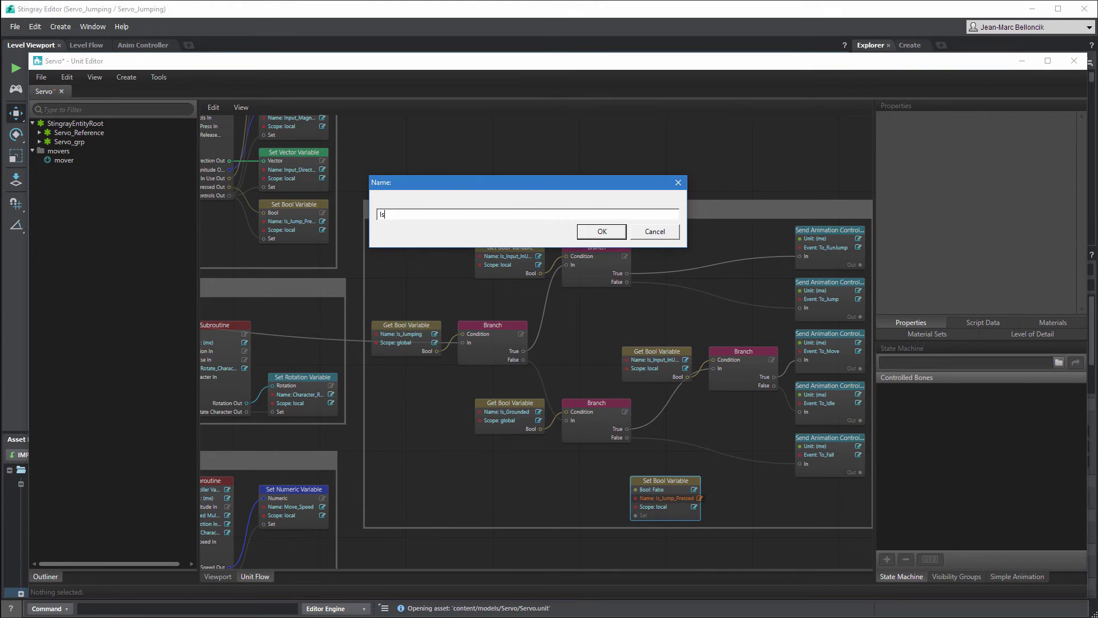
pyautogui.write('_Jumping')
pyautogui.press('Return')
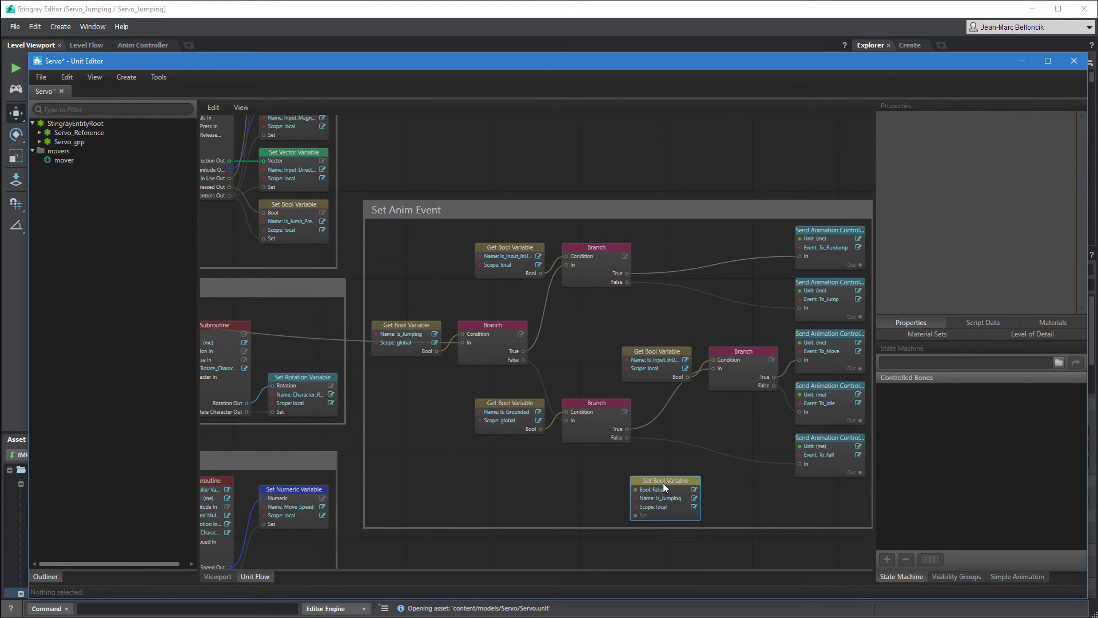
pyautogui.moveTo(664, 483); pyautogui.dragTo(828, 510)
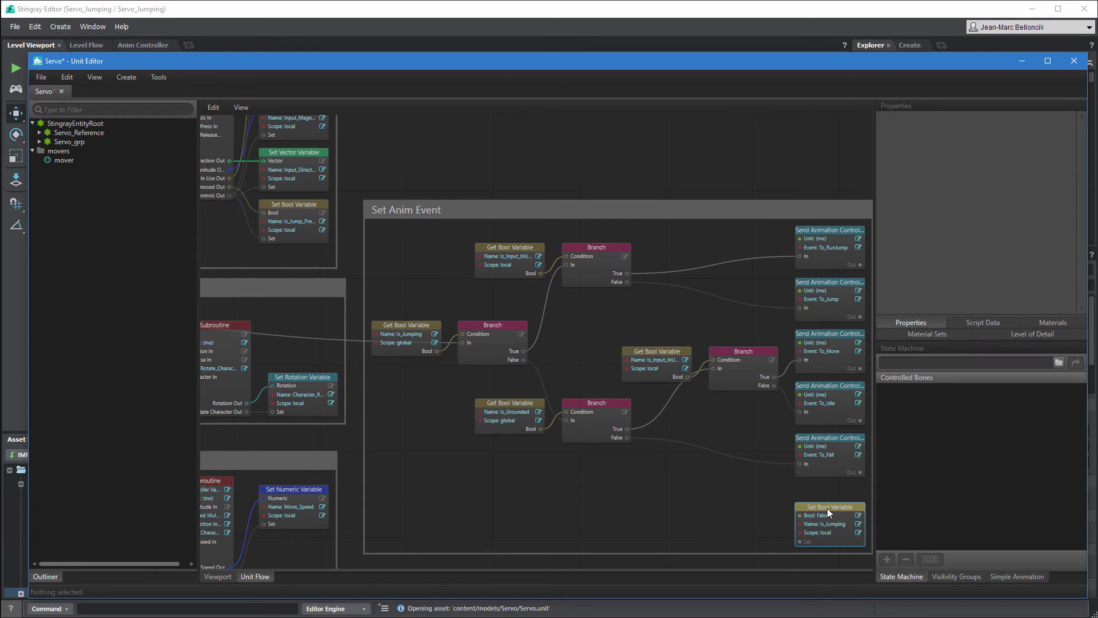
# Close the Unit Editor and add a new flow event to the Servo_Jump clip in the Anim Controller
pyautogui.click(1075, 60)
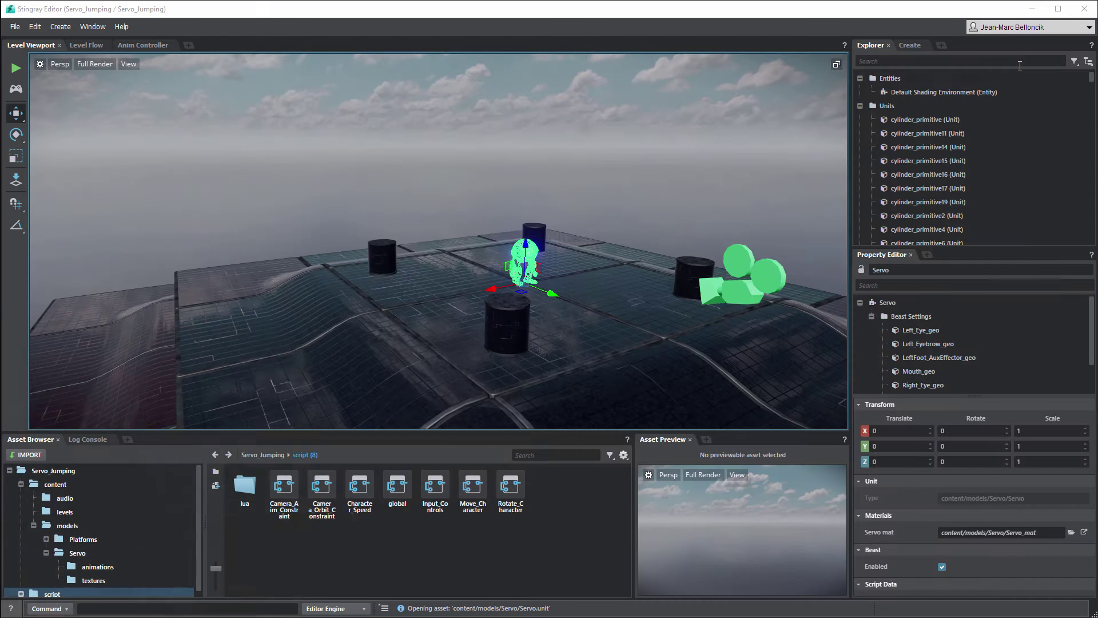
pyautogui.click(153, 46)
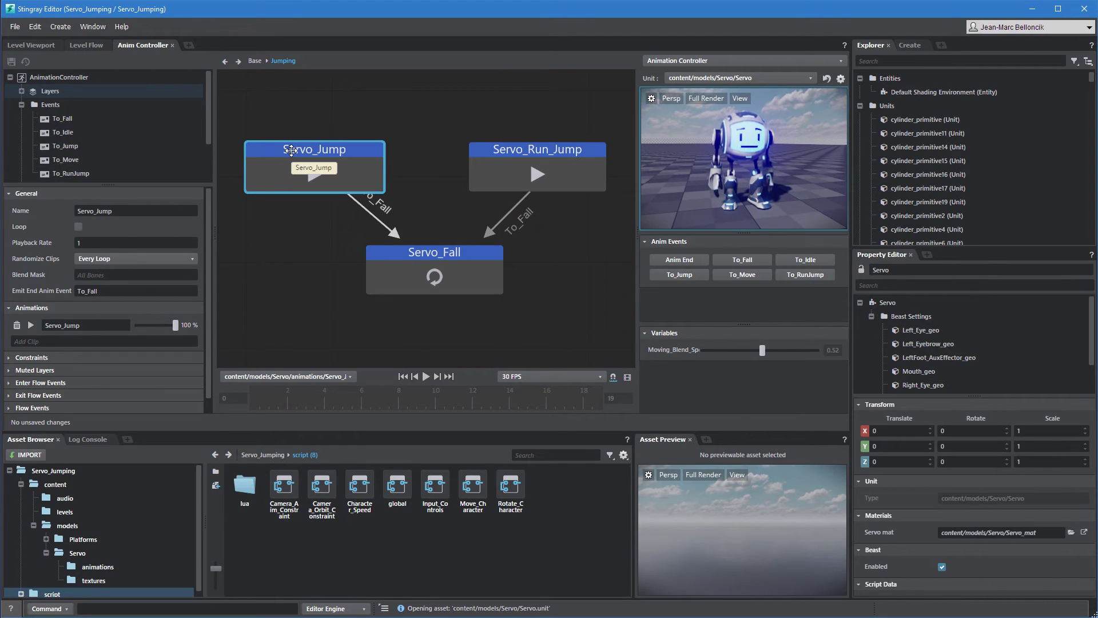
pyautogui.rightClick(397, 396)
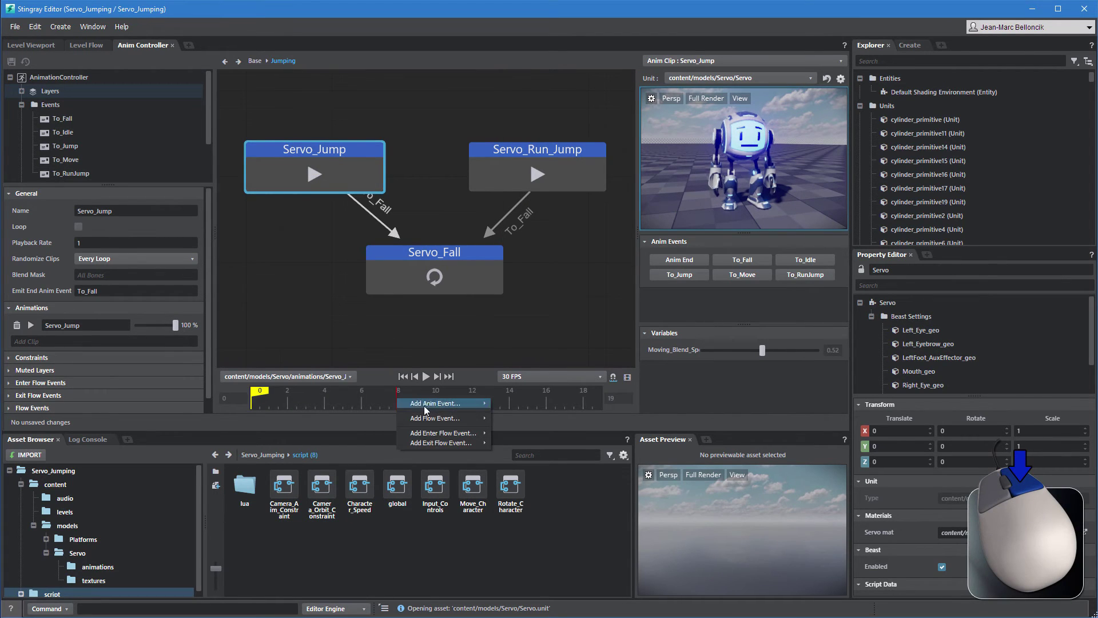
pyautogui.moveTo(428, 420)
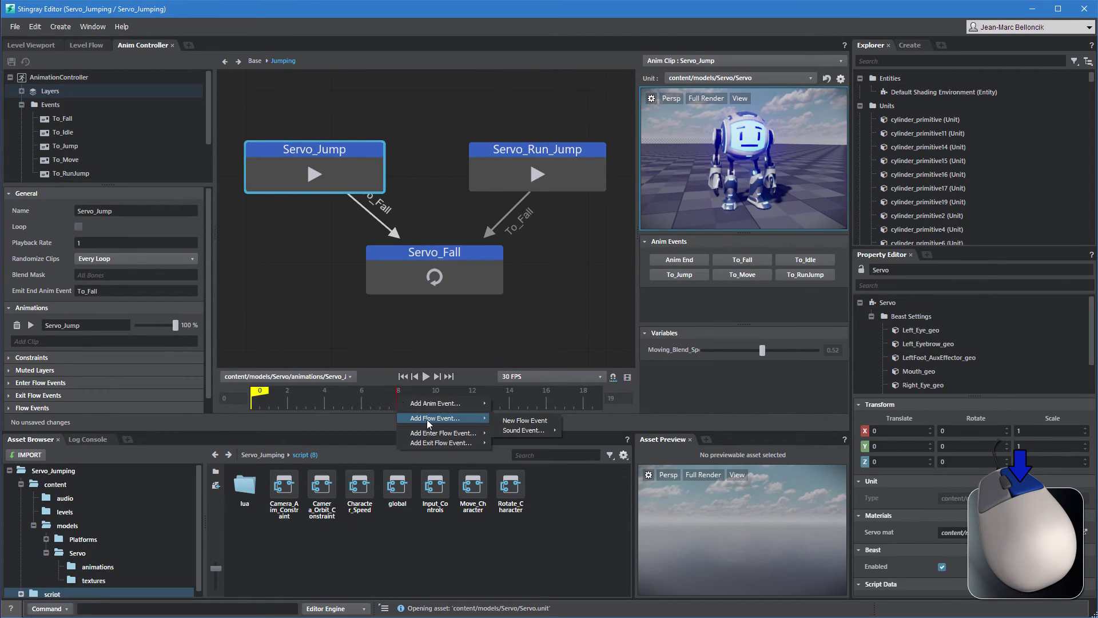
pyautogui.click(523, 423)
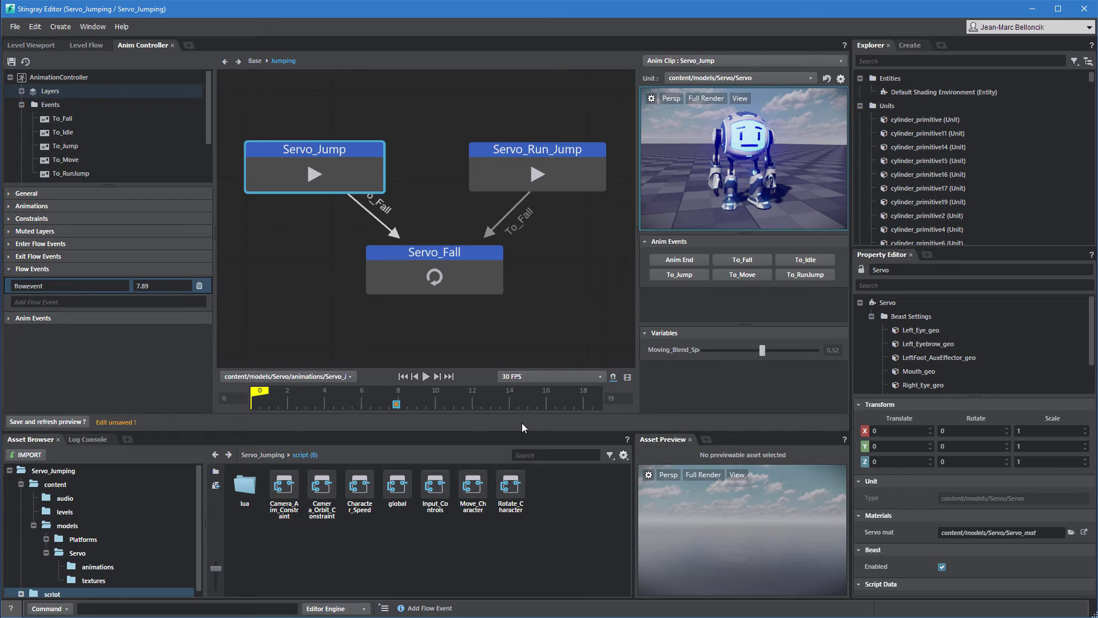
# Name the flow event jump_end_event and move it near the clip's end, at 18.97
pyautogui.doubleClick(98, 288)
pyautogui.write('jump_end_')
pyautogui.press('Return')
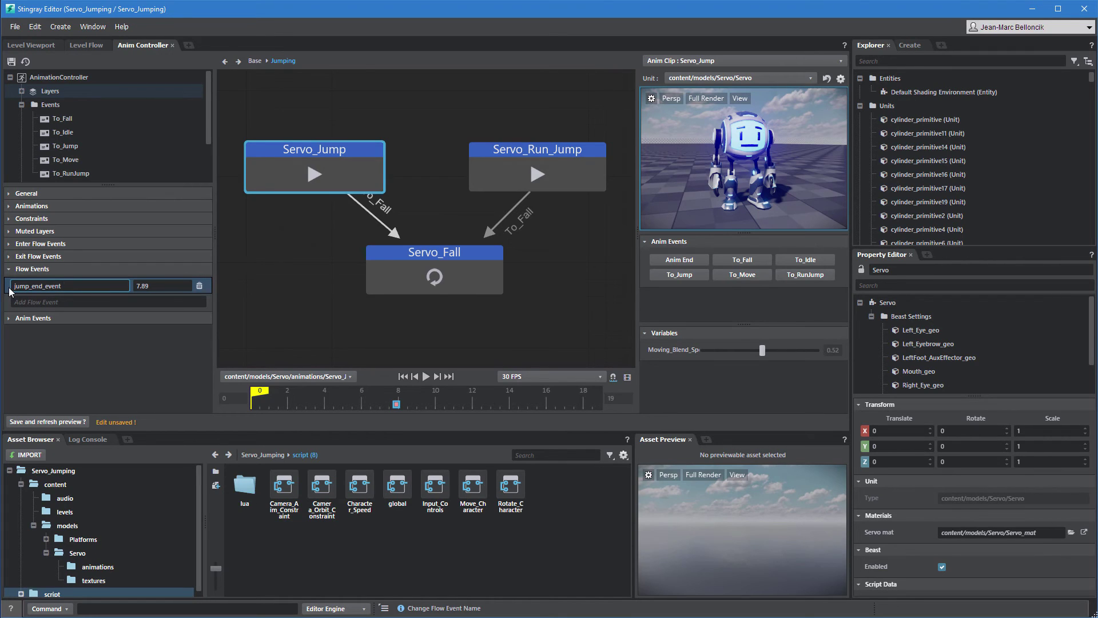
pyautogui.moveTo(396, 405); pyautogui.dragTo(411, 405)
# Add the existing jump_end_event to Servo_Run_Jump at 15.00 and save the controller
pyautogui.click(538, 154)
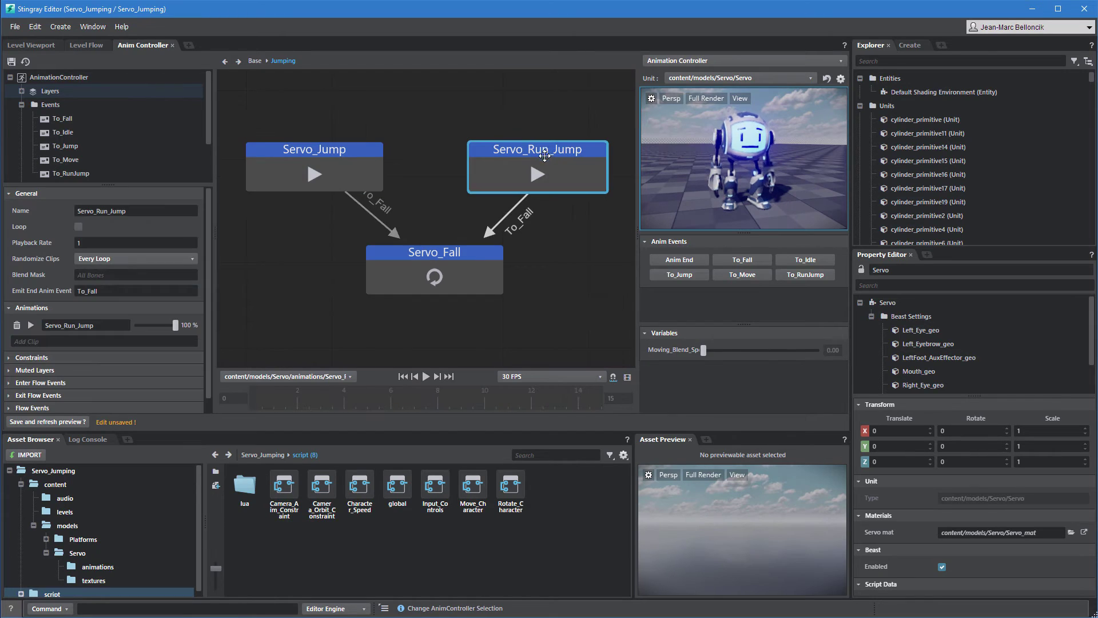
pyautogui.rightClick(376, 400)
pyautogui.moveTo(400, 424)
pyautogui.moveTo(503, 435)
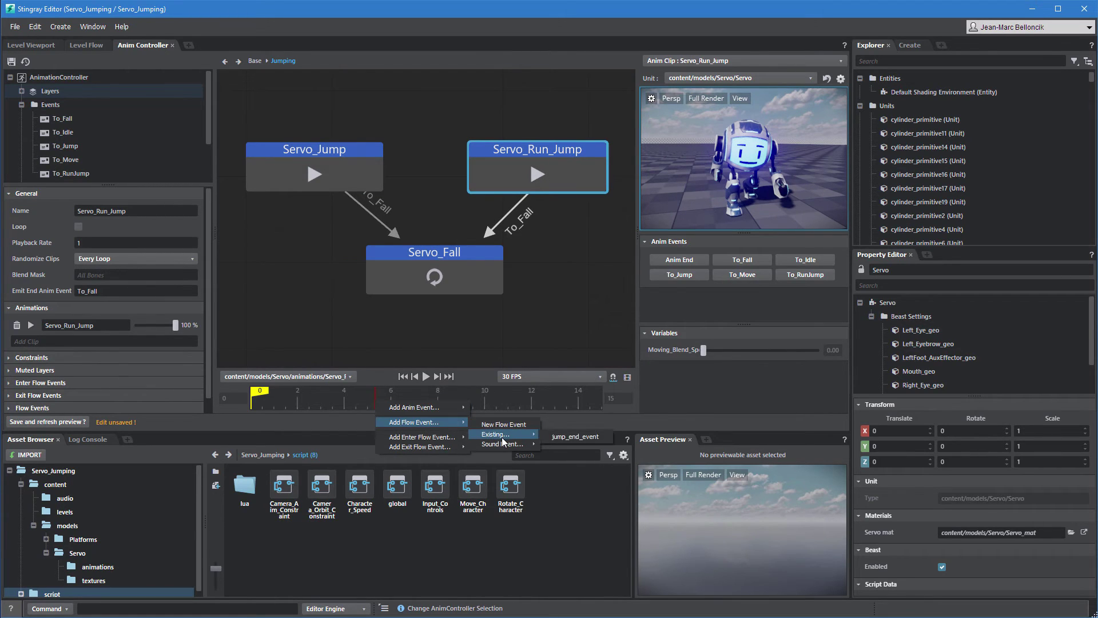
pyautogui.click(554, 437)
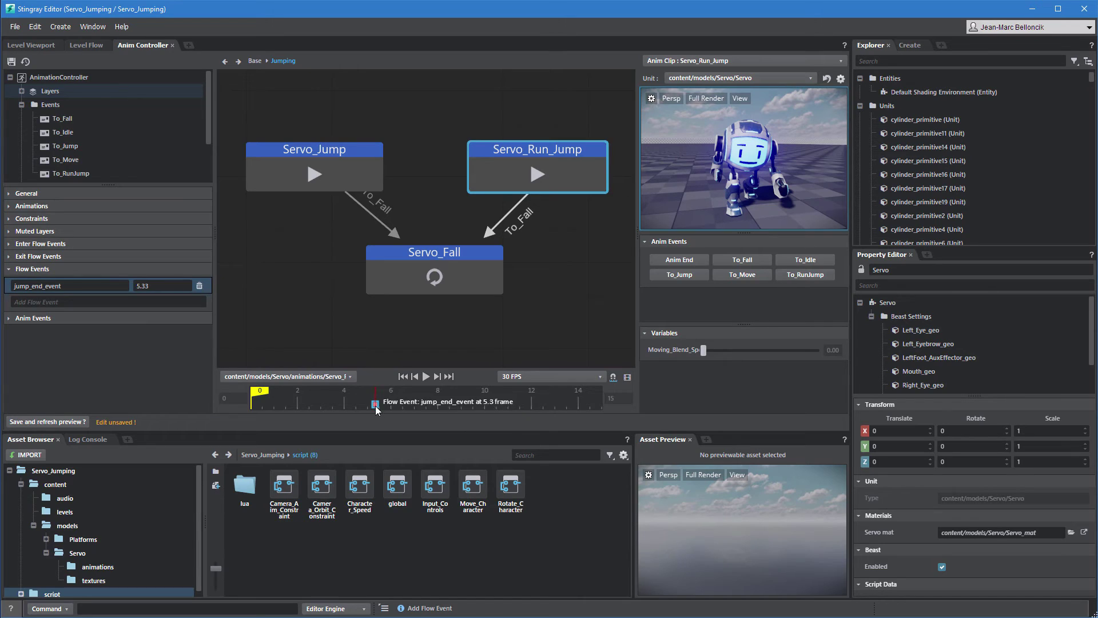
pyautogui.moveTo(375, 404); pyautogui.dragTo(523, 405)
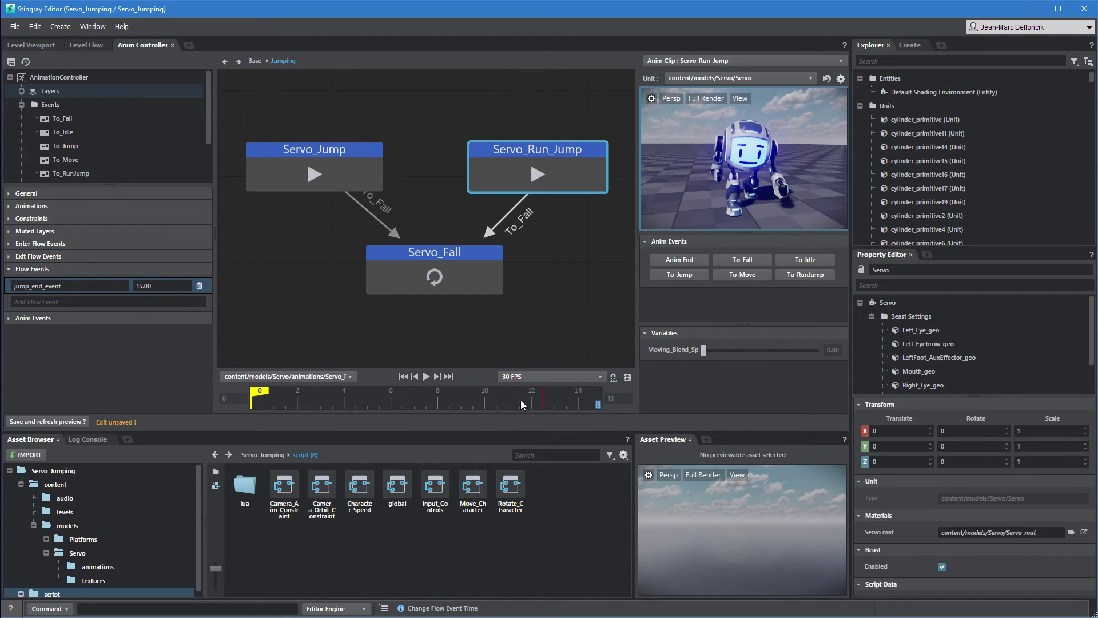
pyautogui.click(74, 423)
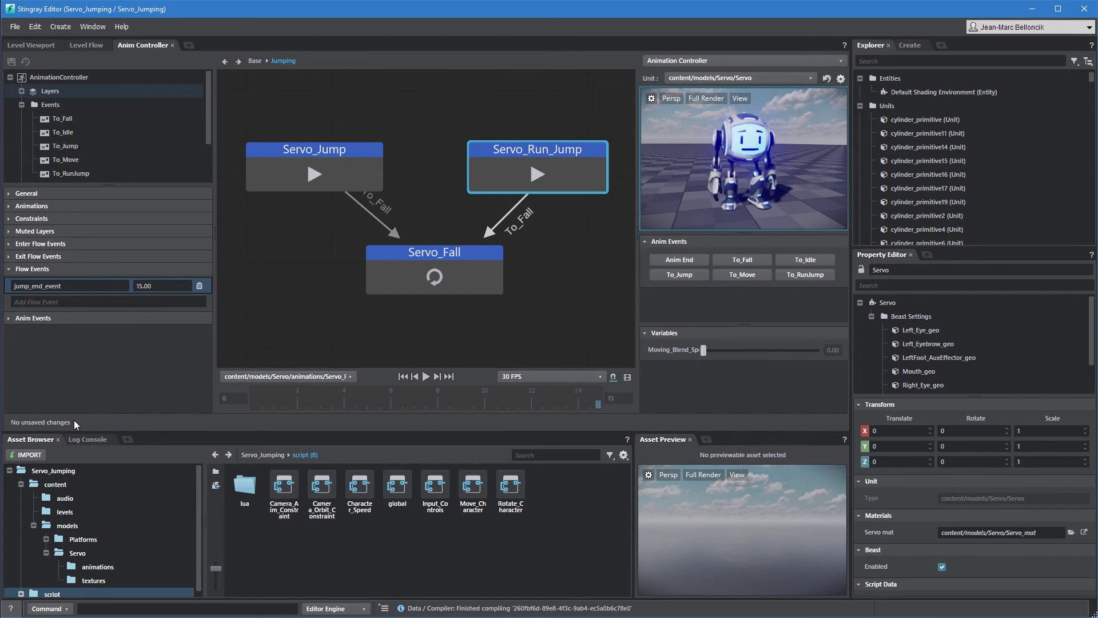
# Return to the level and open the Servo unit in the unit editor
pyautogui.click(34, 45)
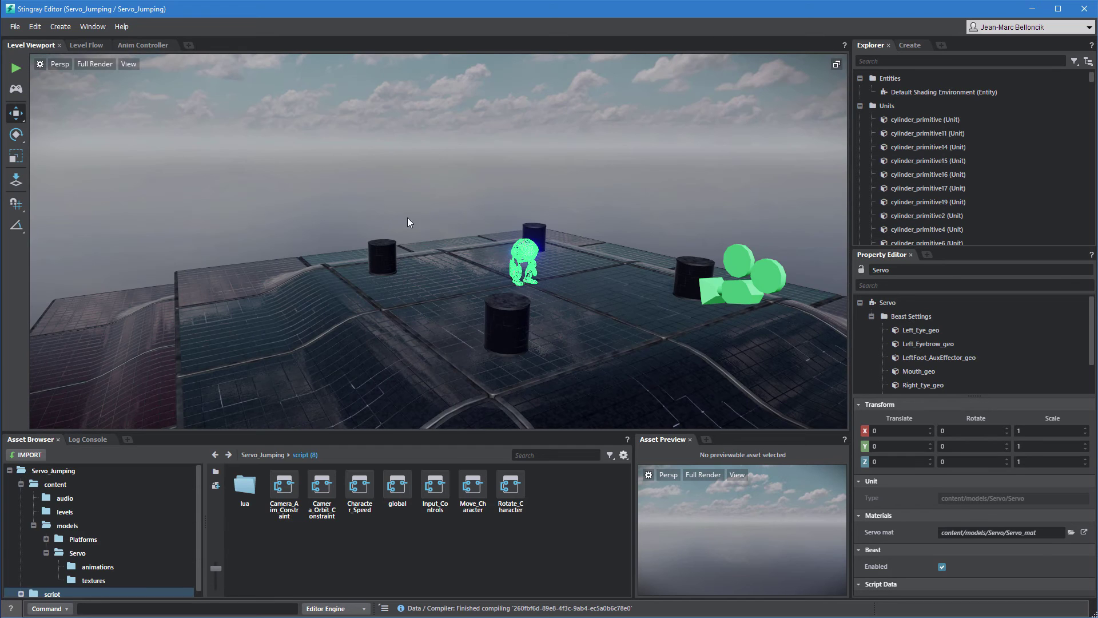
pyautogui.rightClick(527, 251)
pyautogui.click(546, 269)
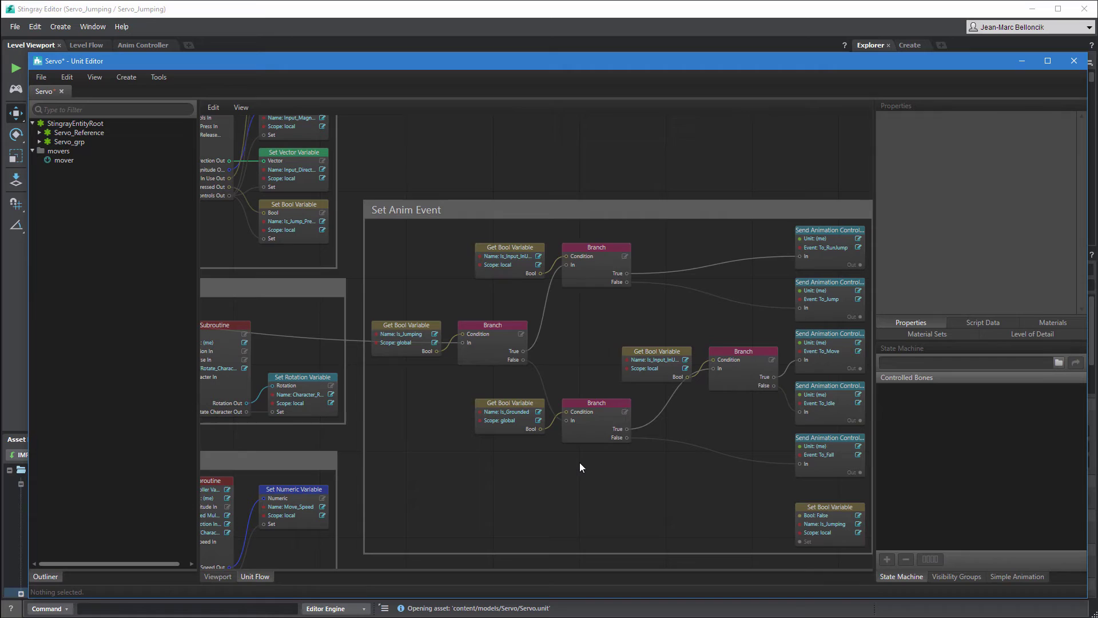
# Add an On Animation Controller Flow Events node for Servo_anim_controller, wiring Jump End Event to set Is_Jumping false
pyautogui.rightClick(580, 465)
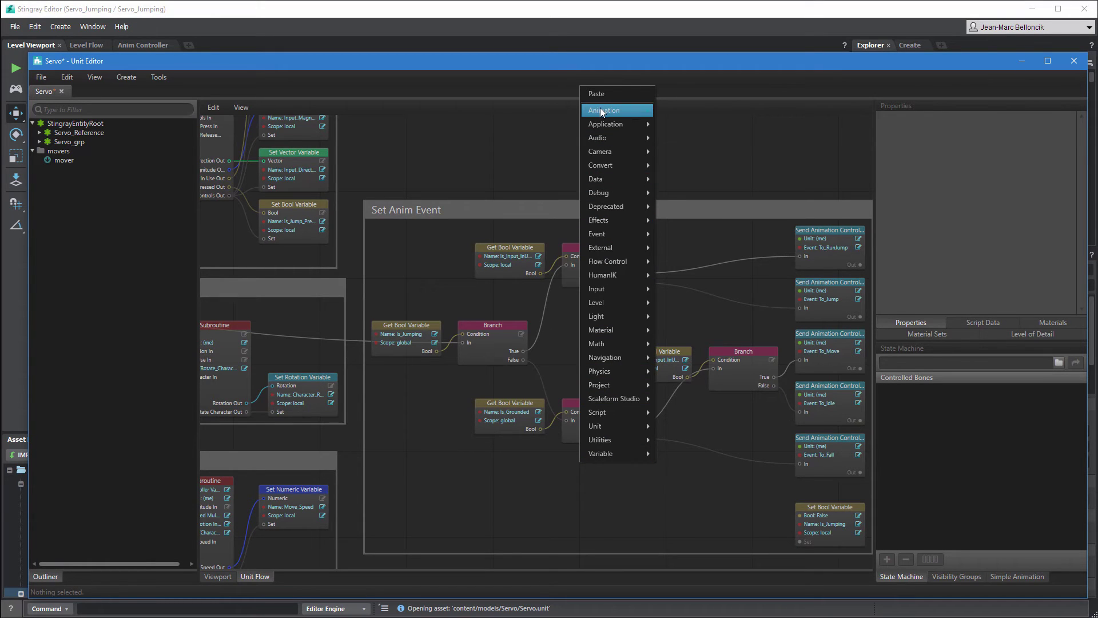
pyautogui.moveTo(601, 111)
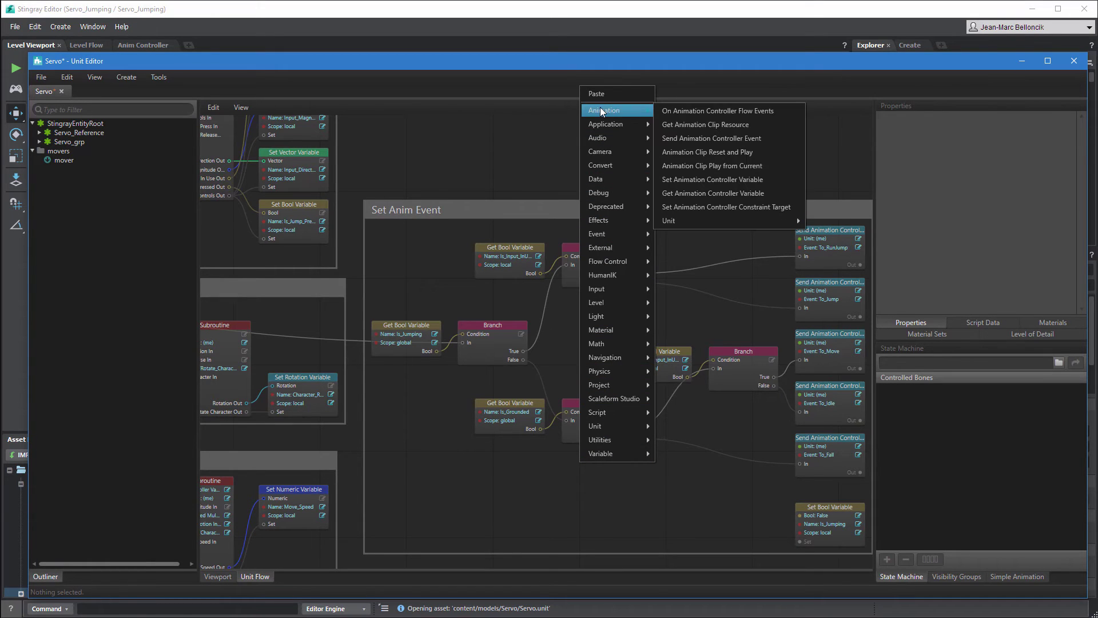
pyautogui.click(684, 111)
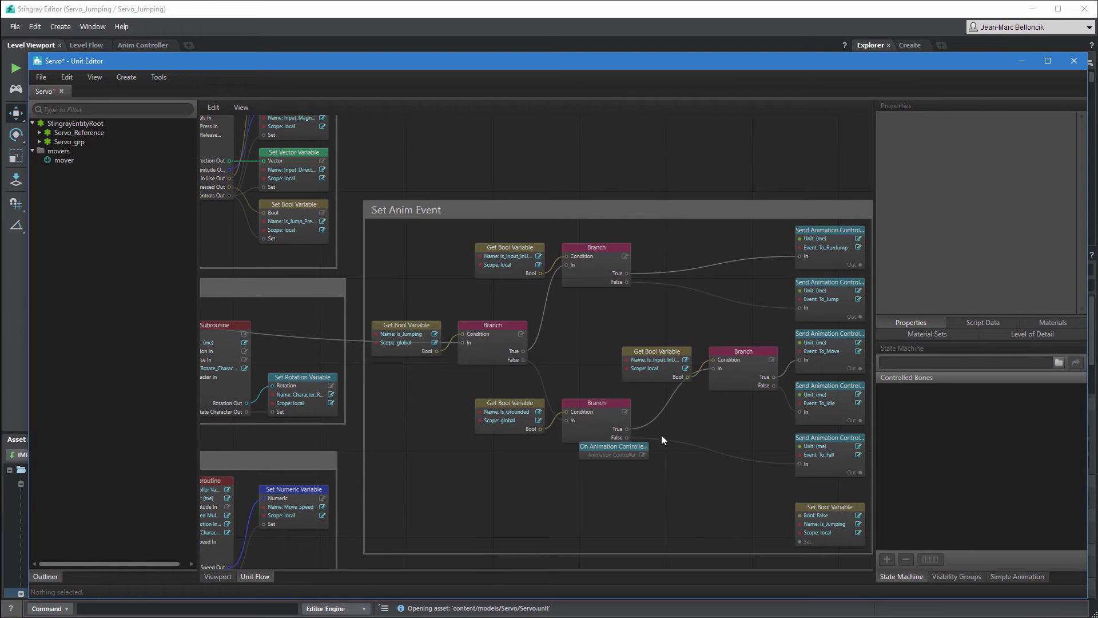
pyautogui.click(642, 455)
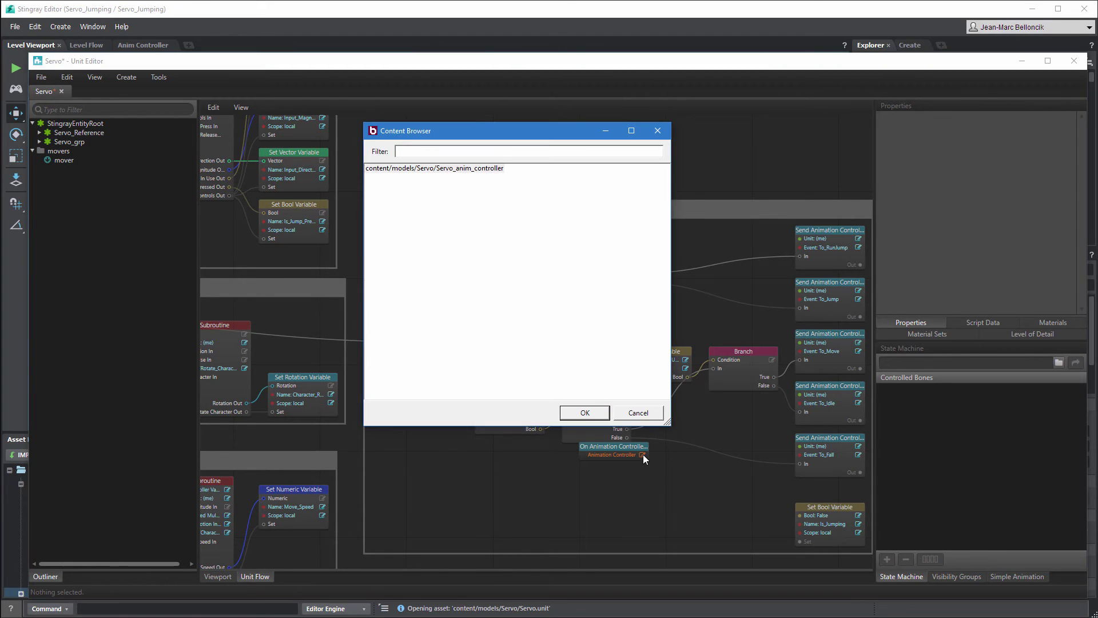
pyautogui.doubleClick(458, 171)
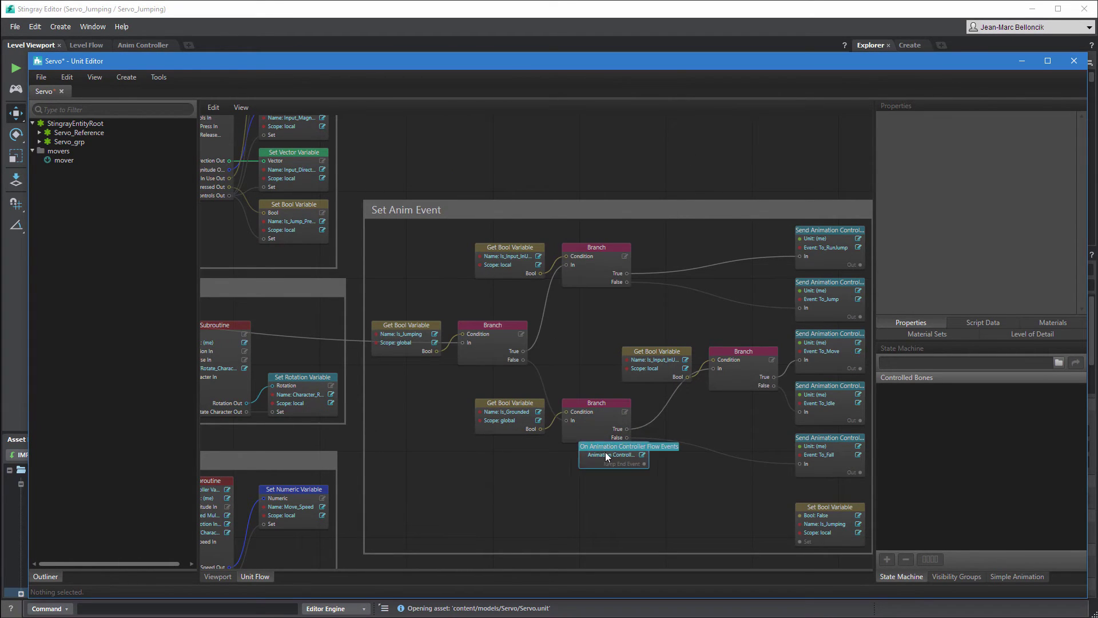
pyautogui.moveTo(607, 455); pyautogui.dragTo(804, 544)
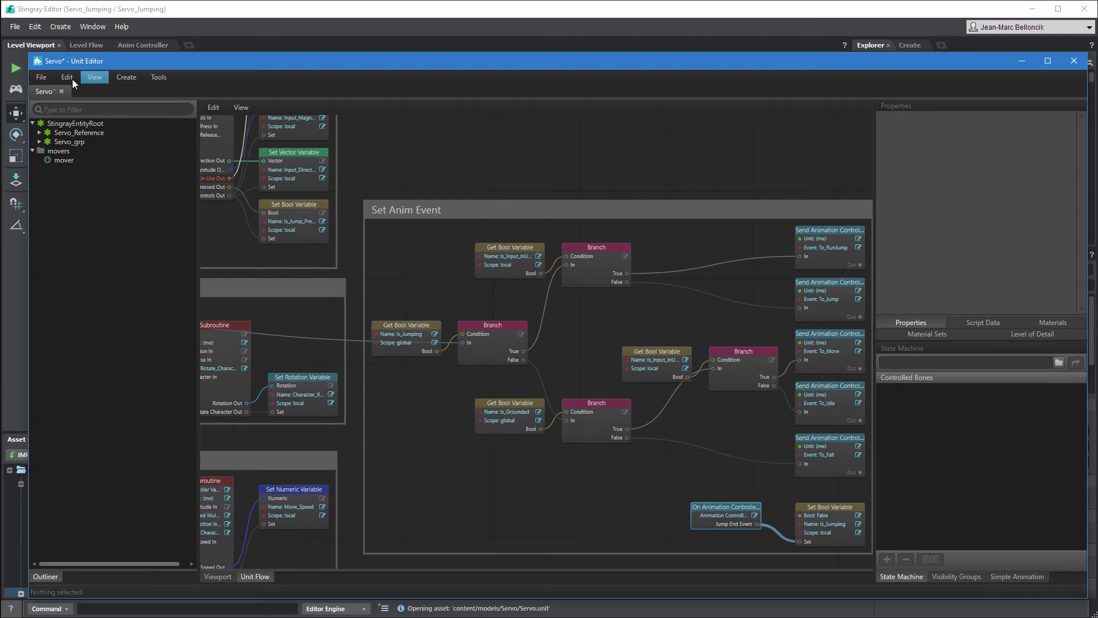
# Save the Servo unit and test-play the level
pyautogui.click(43, 78)
pyautogui.click(55, 119)
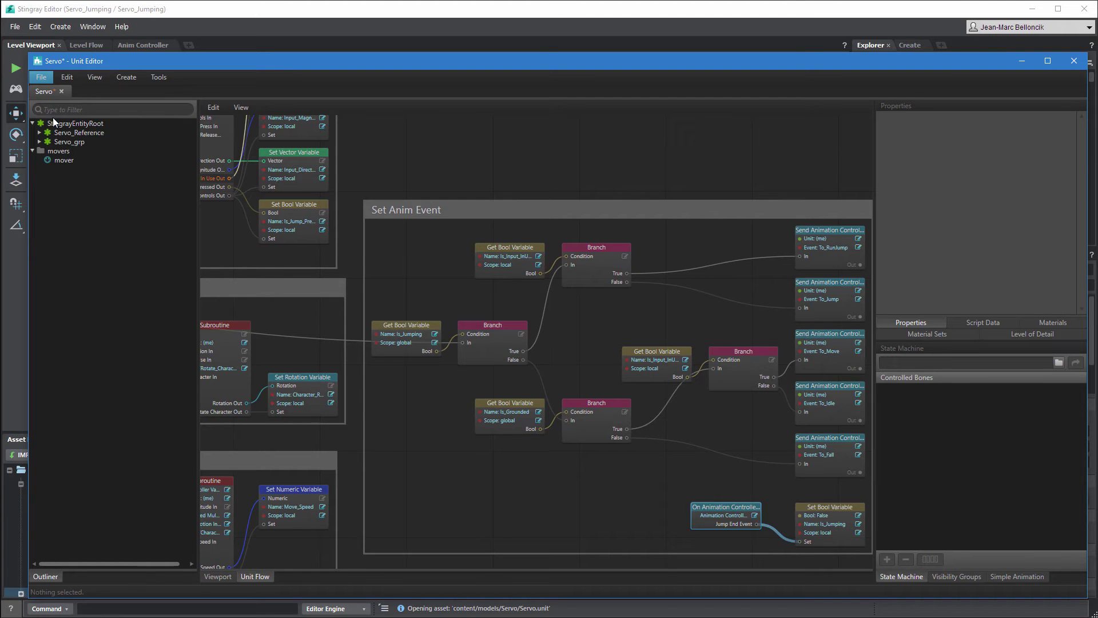
pyautogui.click(15, 257)
pyautogui.click(16, 90)
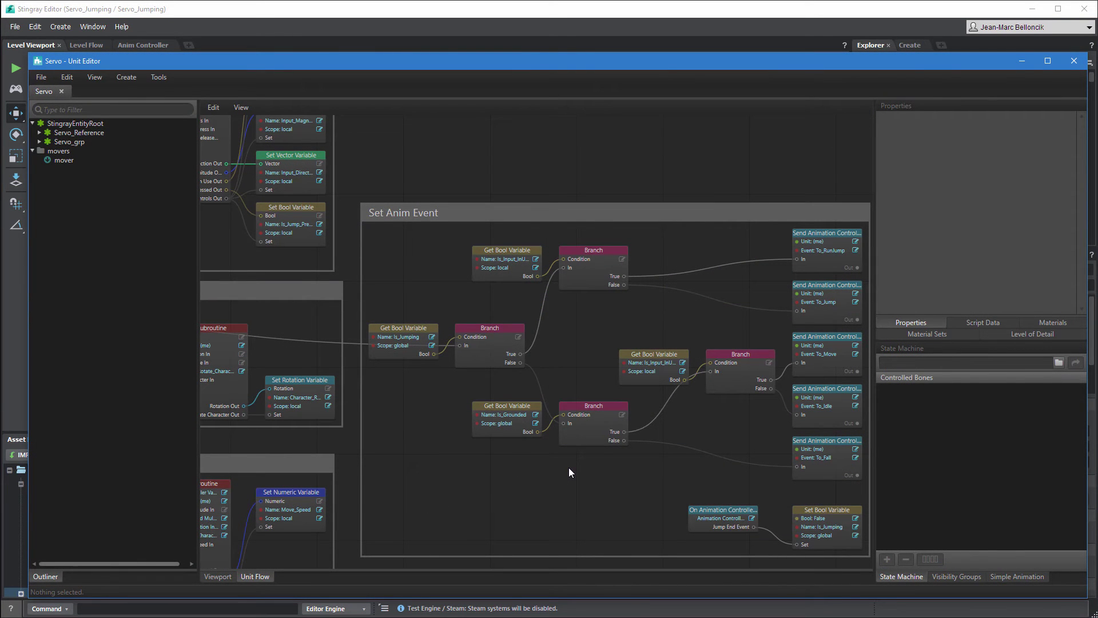
# Close the unit editor and open the Character_Speed flow for editing
pyautogui.click(1073, 62)
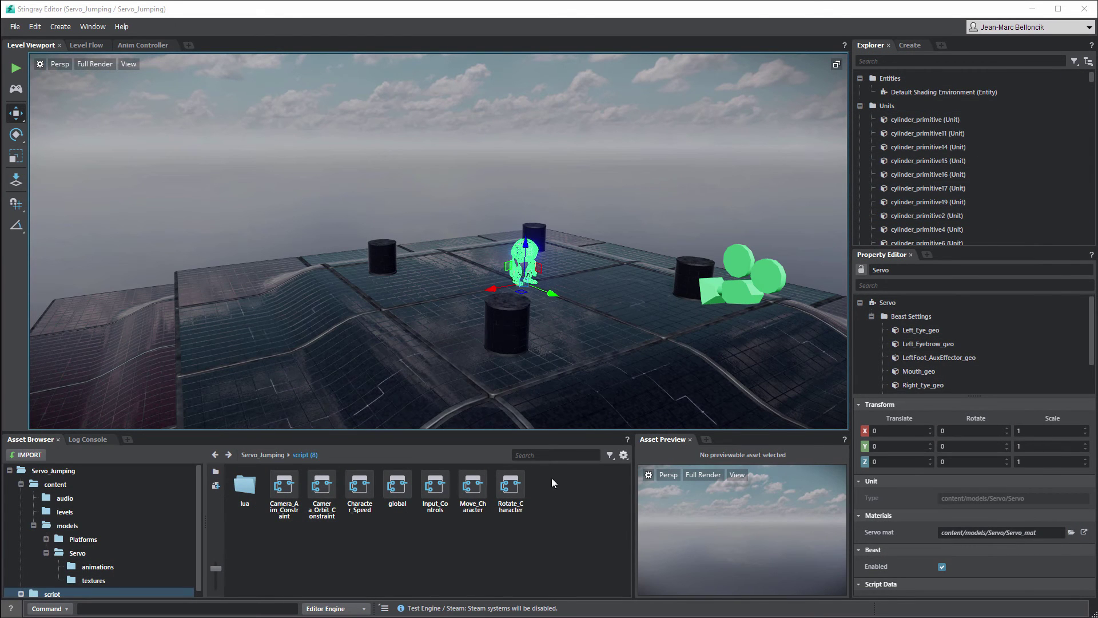
pyautogui.click(368, 492)
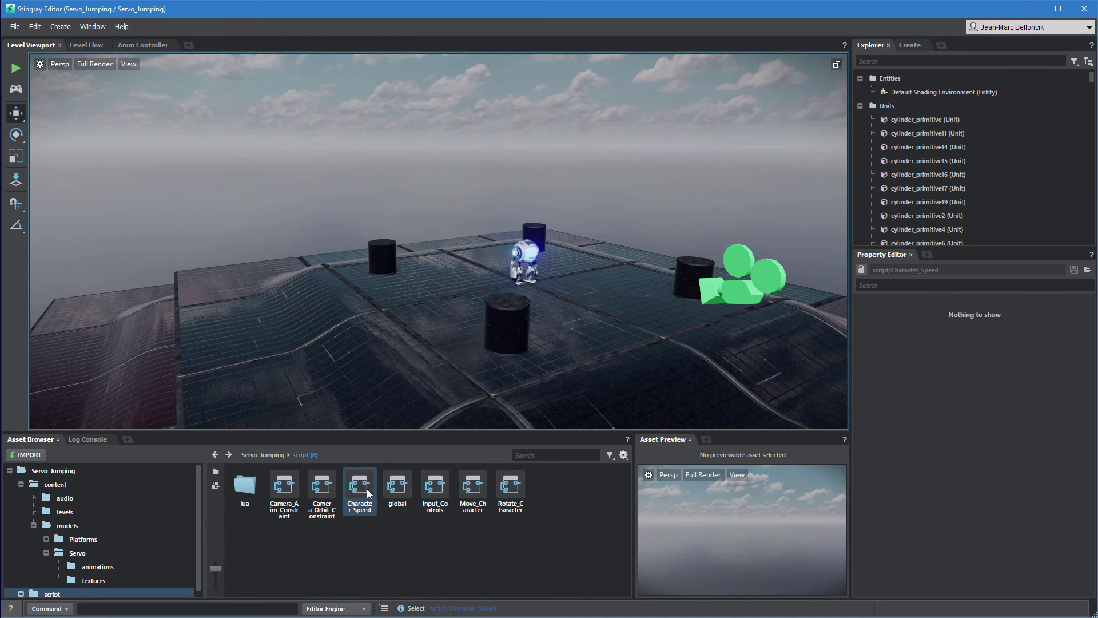
pyautogui.doubleClick(366, 488)
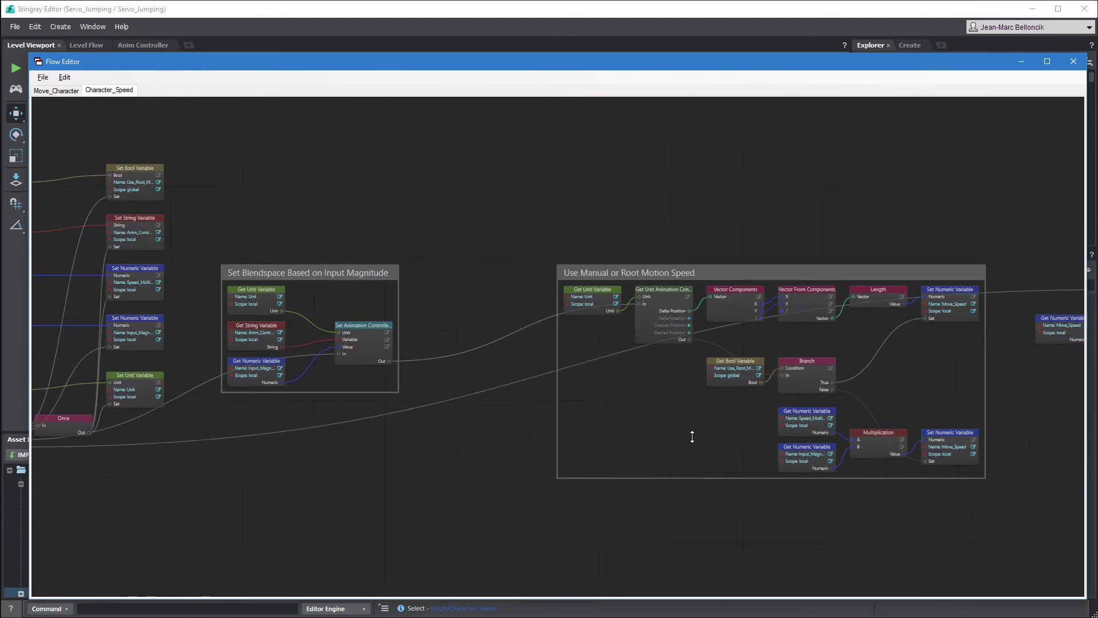
# Add a Jump_Speed setter copied from Move_Speed, fed by Vector Components Z and triggered by Branch True
pyautogui.scroll(3, 692, 436)
pyautogui.moveTo(704, 444); pyautogui.dragTo(488, 422, button='middle')
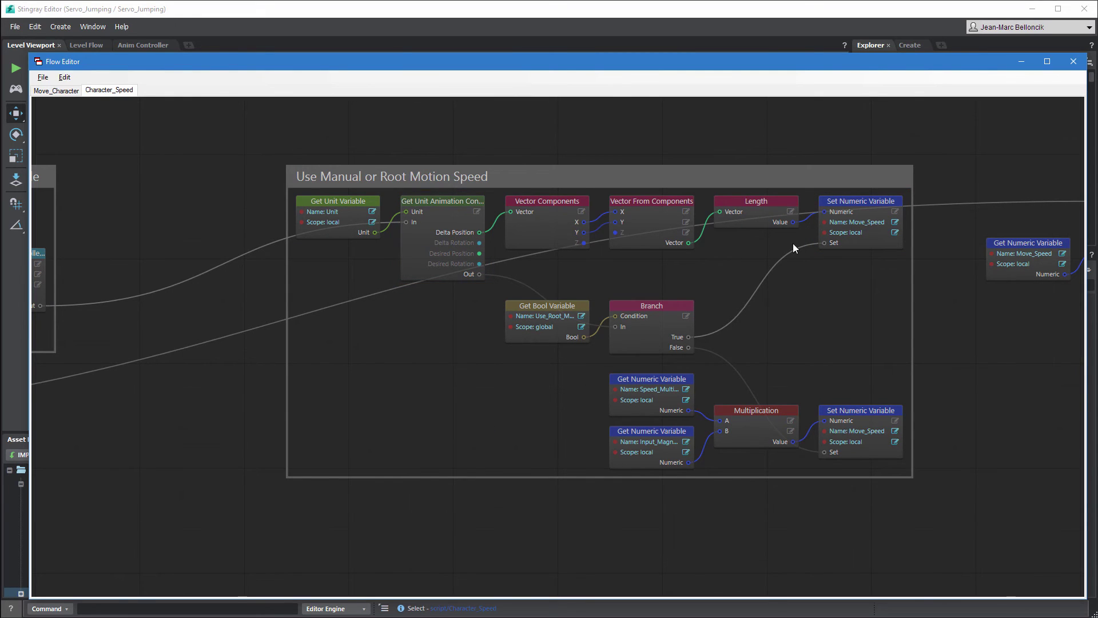
pyautogui.click(861, 201)
pyautogui.rightClick(909, 204)
pyautogui.click(928, 258)
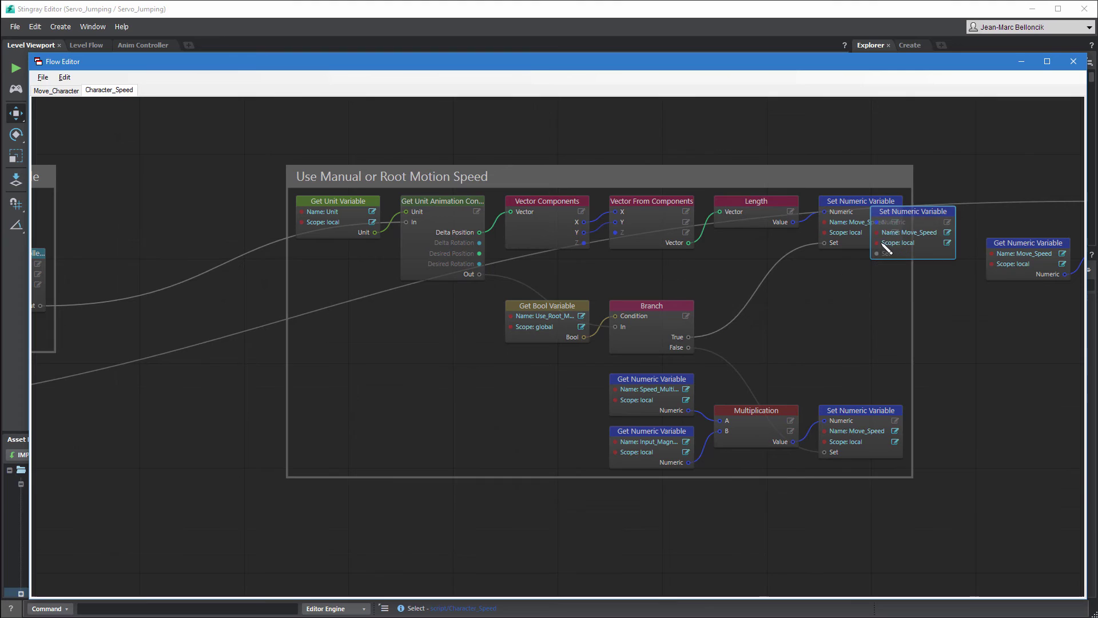
pyautogui.click(844, 284)
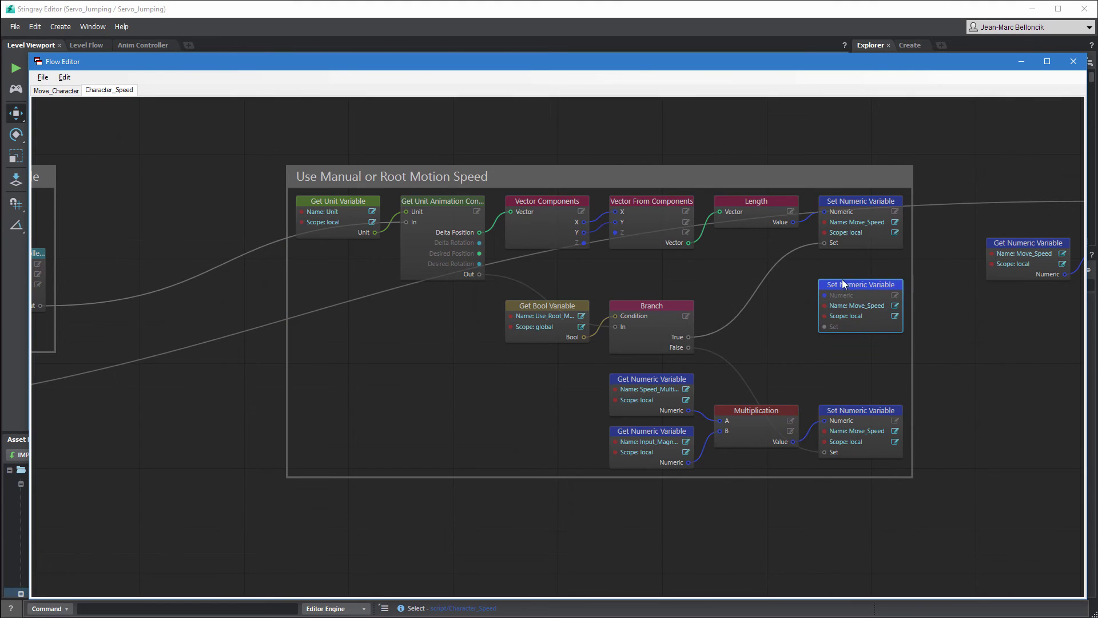
pyautogui.click(864, 306)
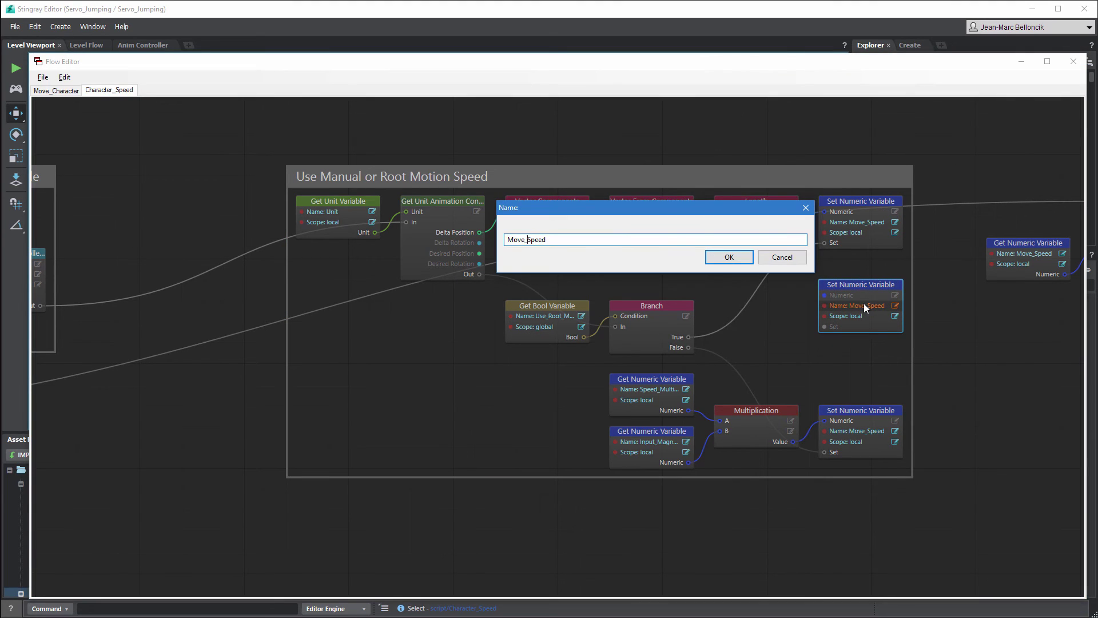
pyautogui.write('Jump')
pyautogui.press('Return')
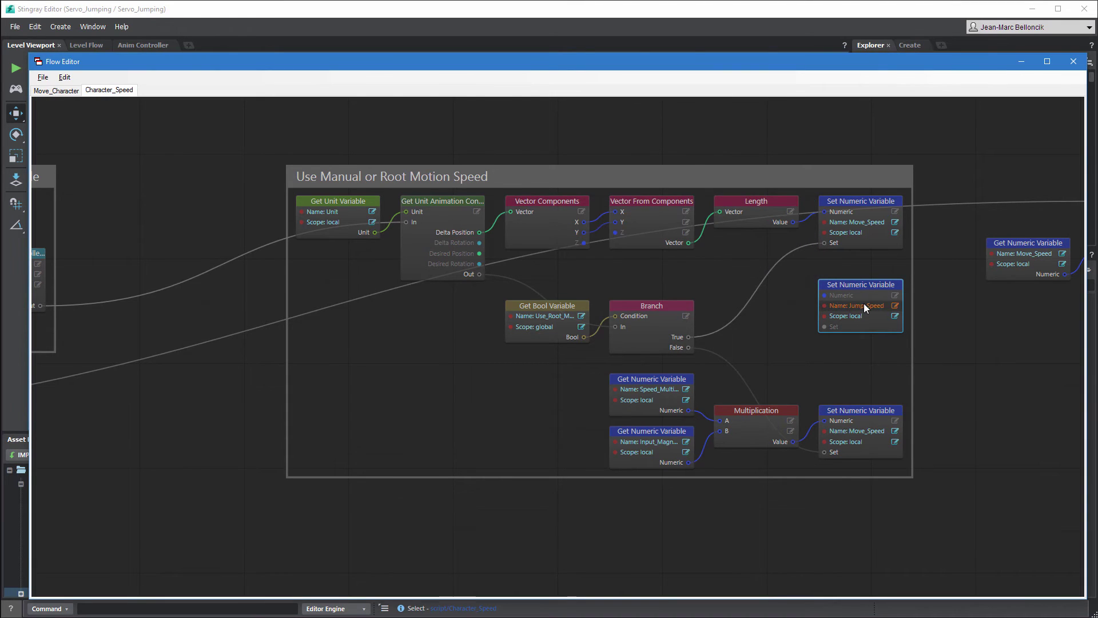
pyautogui.moveTo(825, 295); pyautogui.dragTo(584, 242)
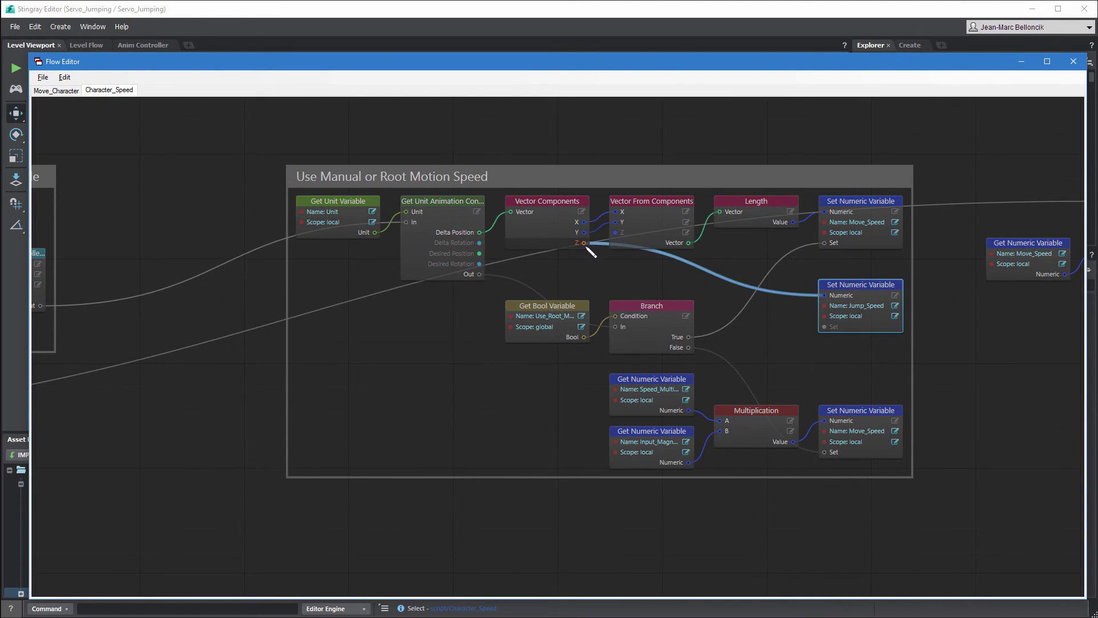
pyautogui.moveTo(690, 337); pyautogui.dragTo(829, 335)
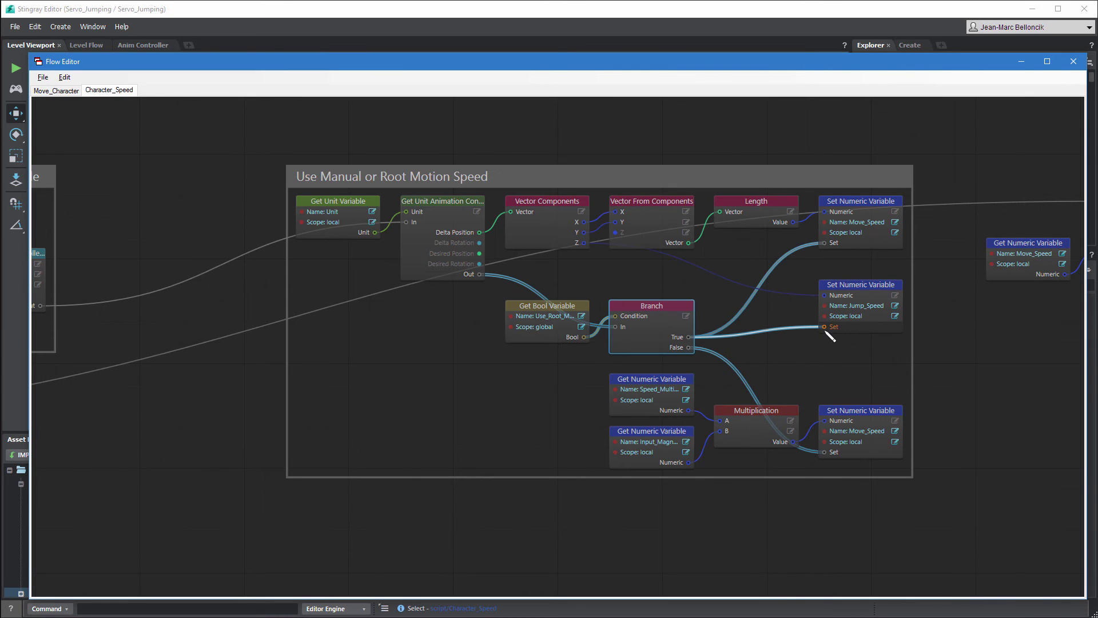
# Duplicate the Move_Speed output pair as Jump_Speed / Jump Speed Out and save the flow
pyautogui.moveTo(824, 329); pyautogui.dragTo(585, 357, button='middle')
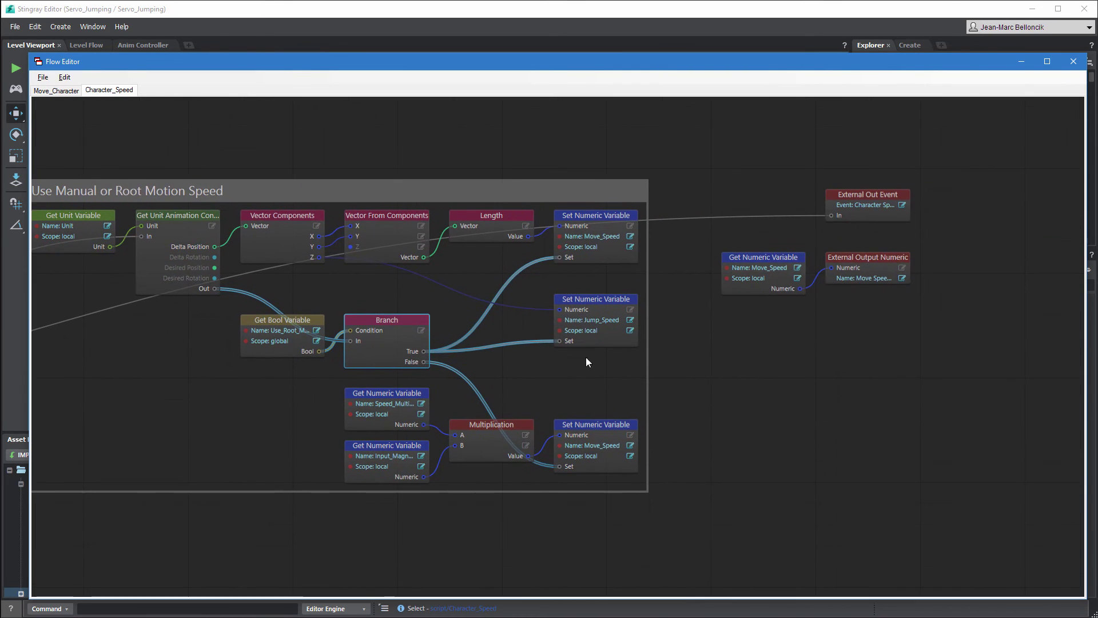
pyautogui.moveTo(725, 315); pyautogui.dragTo(841, 266)
pyautogui.rightClick(870, 255)
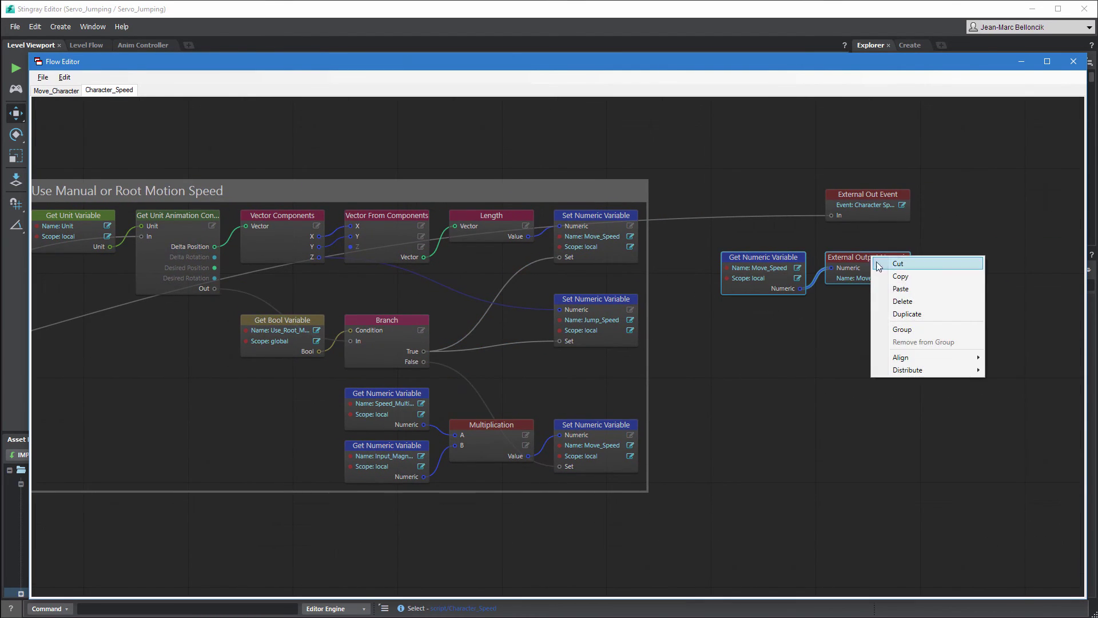
pyautogui.click(883, 314)
pyautogui.moveTo(929, 287); pyautogui.dragTo(752, 322)
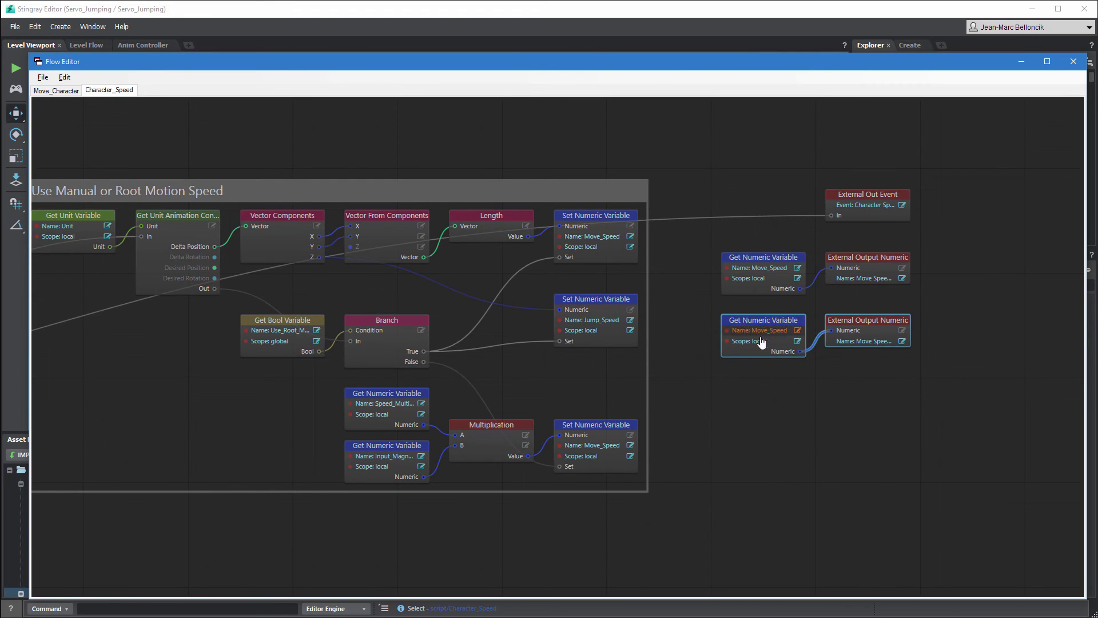
pyautogui.click(771, 331)
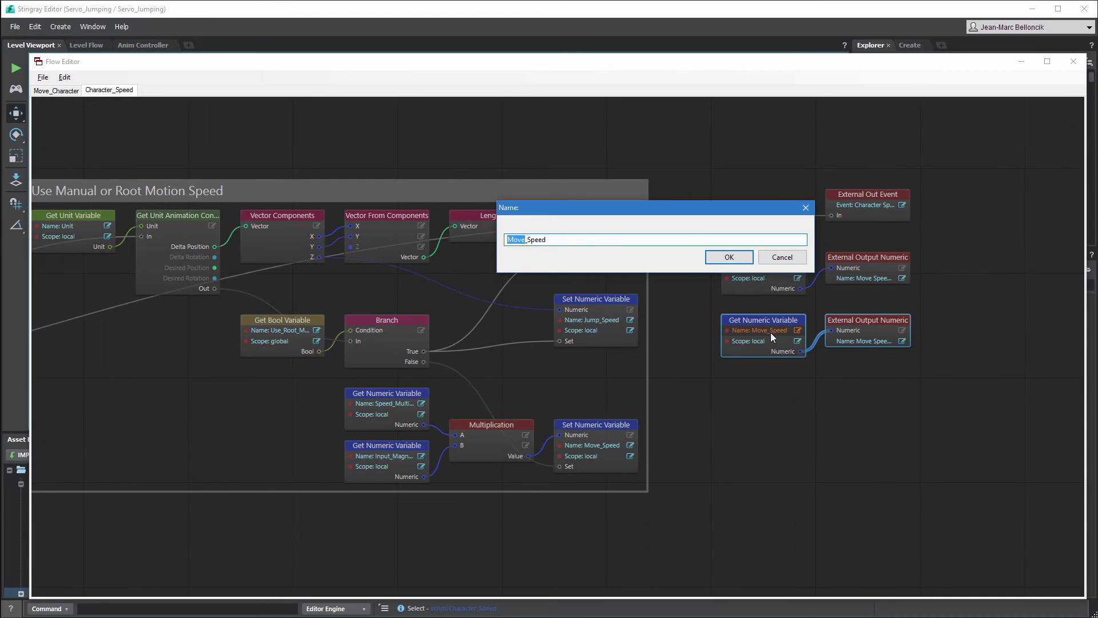
pyautogui.write('Jump')
pyautogui.press('Return')
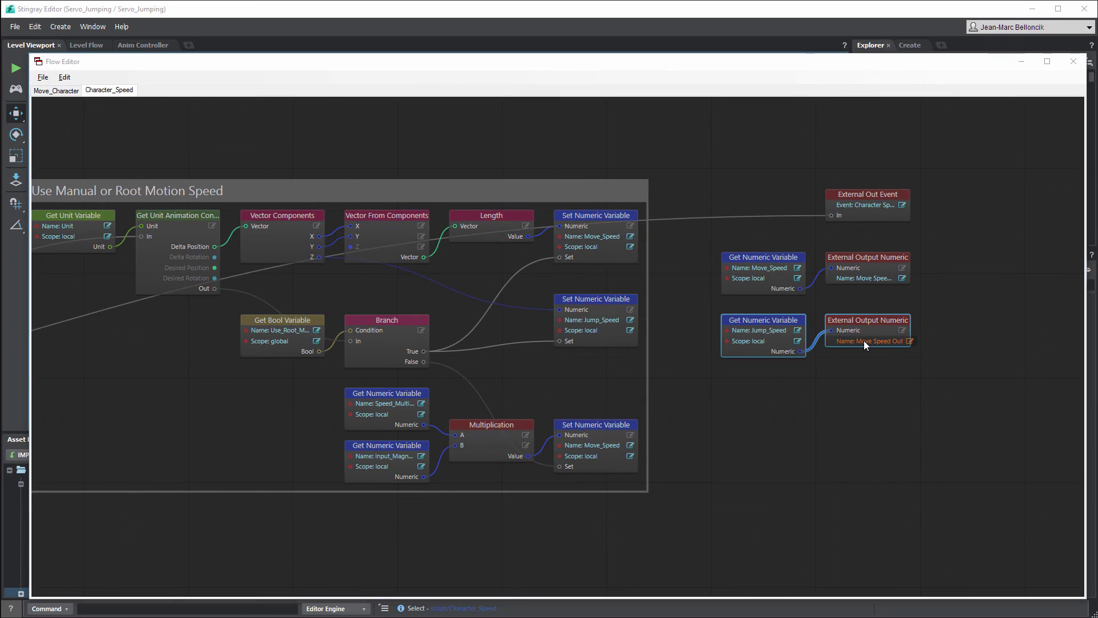
pyautogui.click(864, 341)
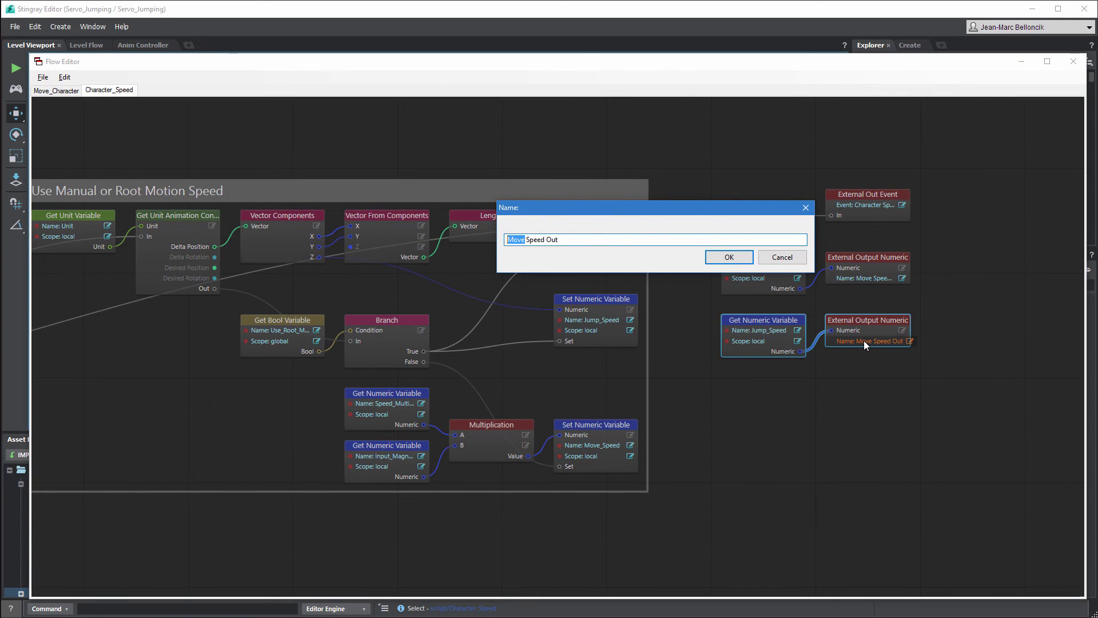
pyautogui.write('Jump')
pyautogui.press('Return')
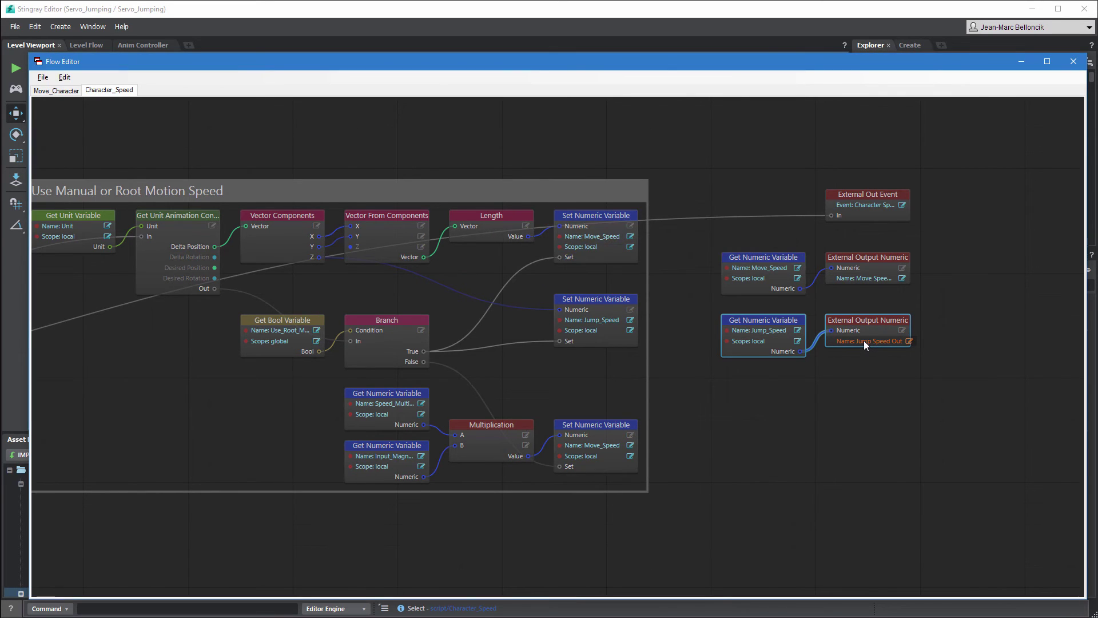
pyautogui.click(44, 78)
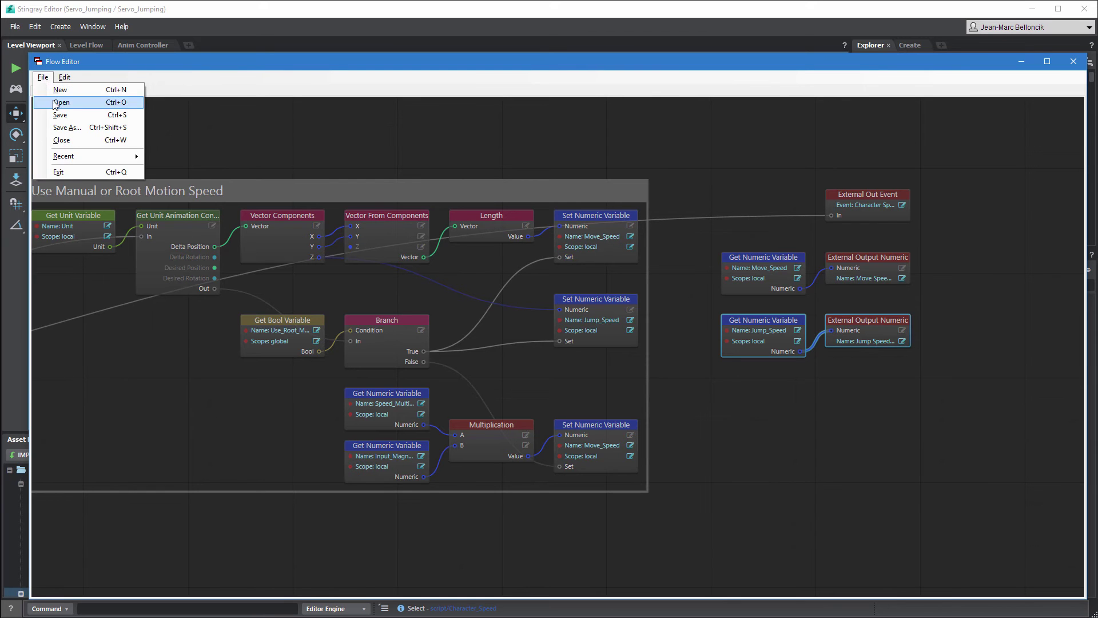
pyautogui.click(61, 119)
# Open the Servo character in the unit editor and show its Unit Flow graph
pyautogui.click(1021, 61)
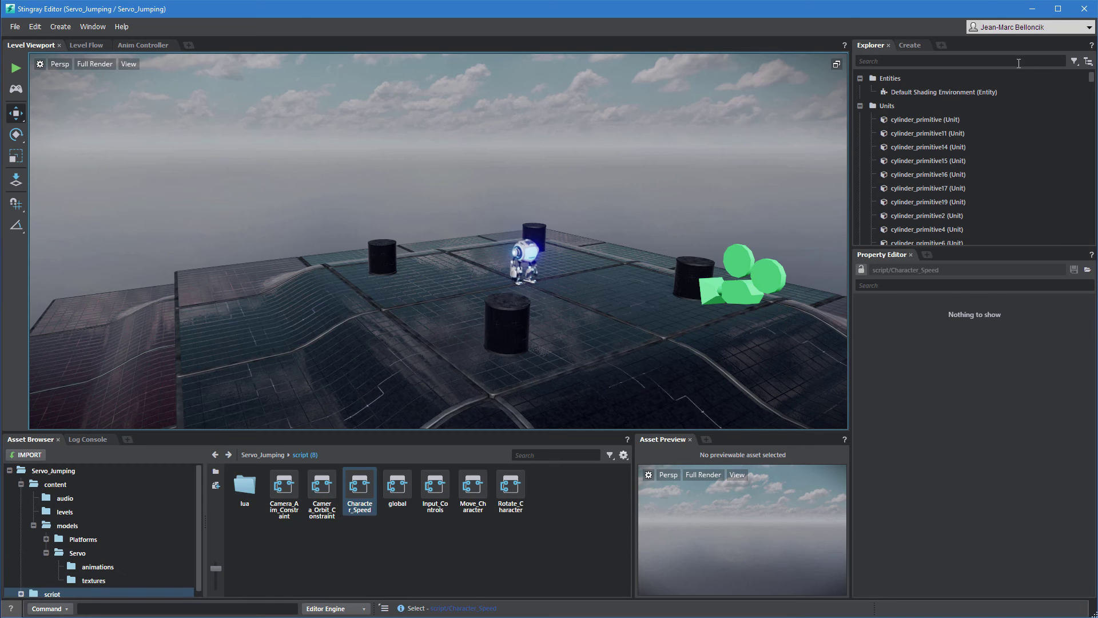
pyautogui.click(522, 256)
pyautogui.rightClick(522, 256)
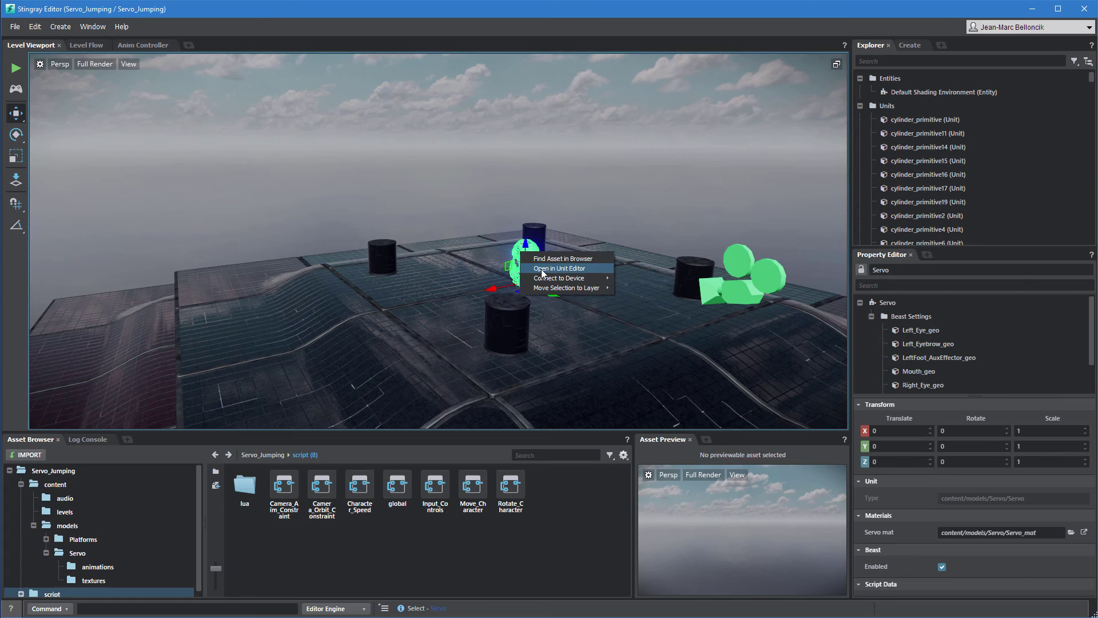
pyautogui.click(542, 272)
pyautogui.click(268, 577)
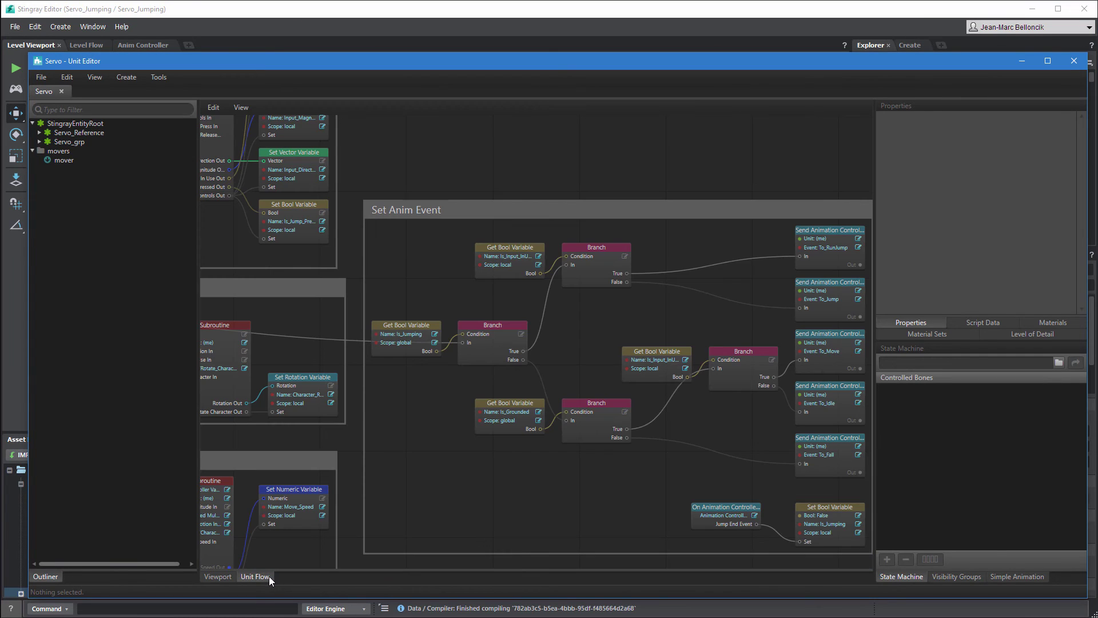
# Duplicate the Move_Speed Set Numeric Variable node as Jump_Speed and save the Servo unit
pyautogui.moveTo(416, 441); pyautogui.dragTo(655, 214, button='middle')
pyautogui.click(582, 216)
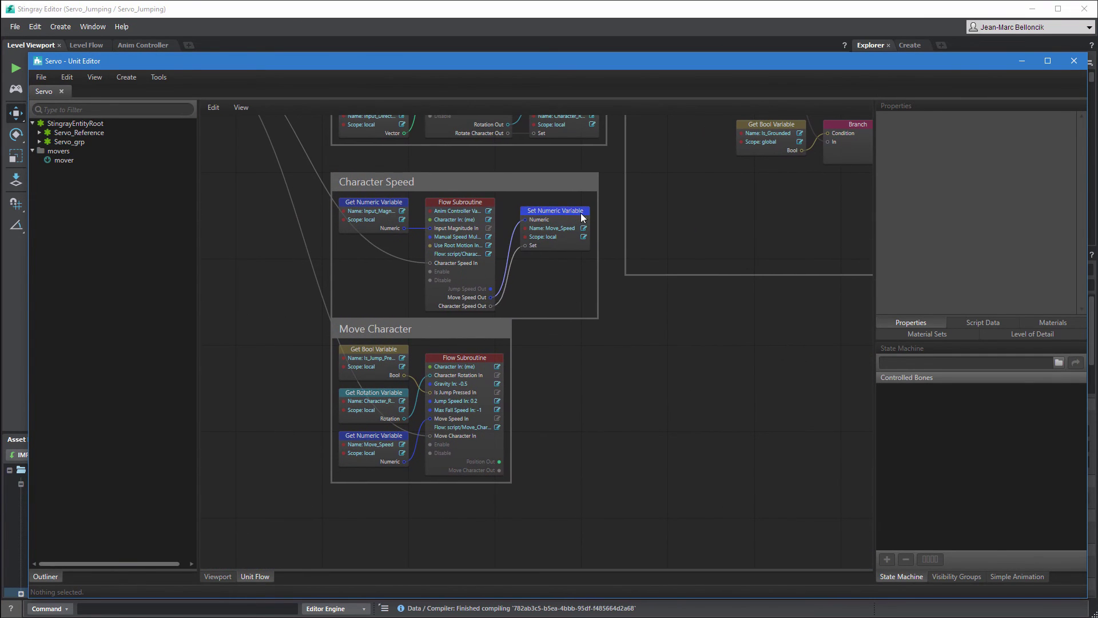
pyautogui.rightClick(582, 216)
pyautogui.click(598, 262)
pyautogui.moveTo(617, 236); pyautogui.dragTo(539, 273)
pyautogui.doubleClick(548, 289)
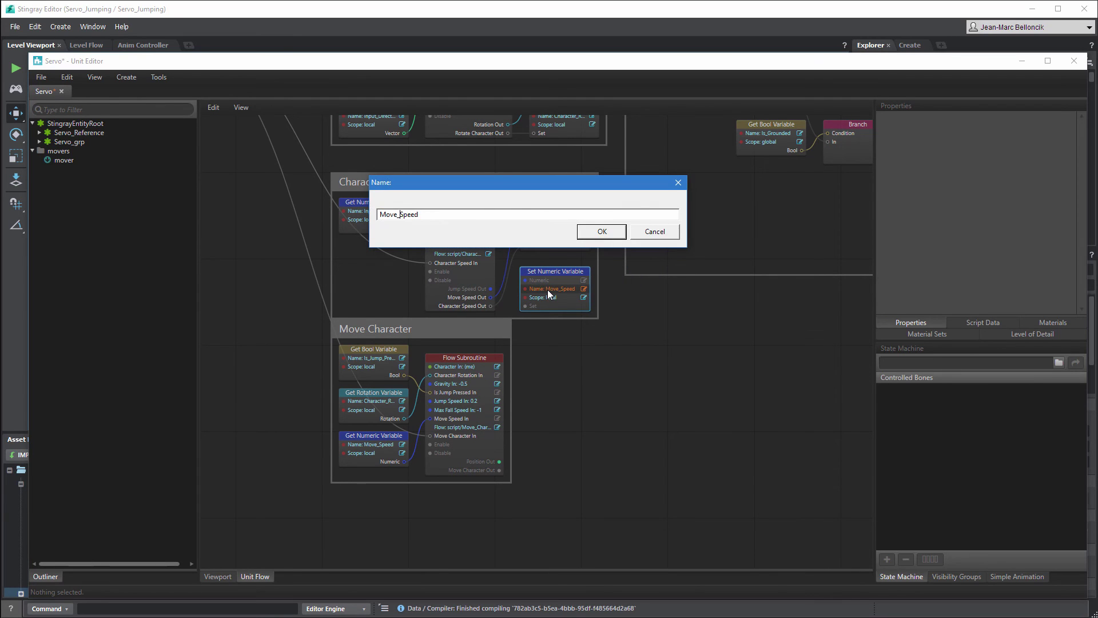
pyautogui.press('Return')
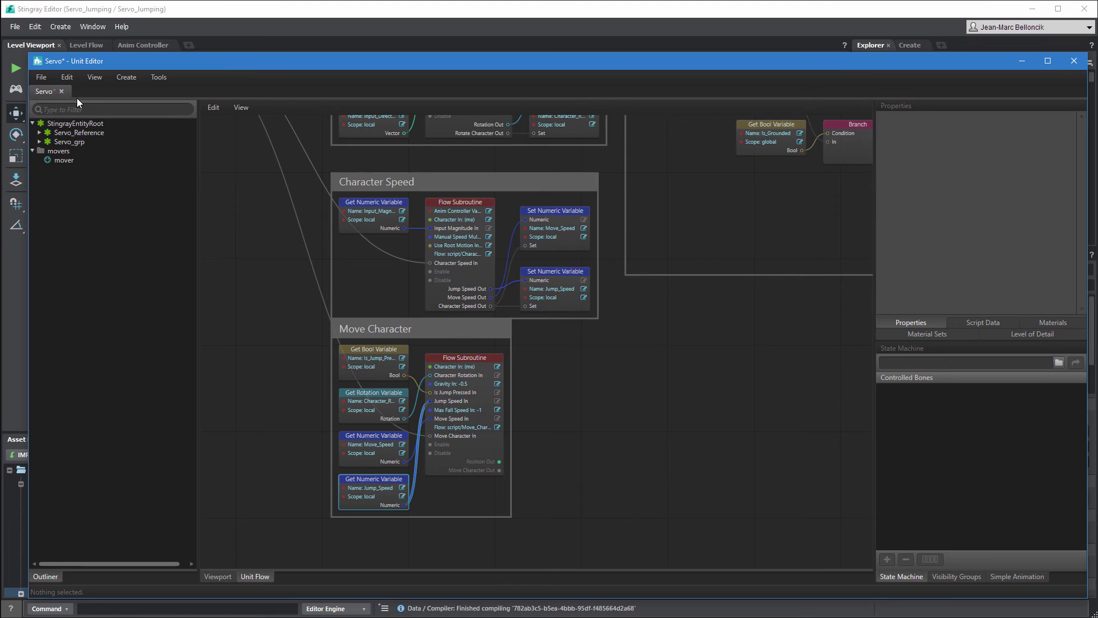
pyautogui.click(41, 77)
pyautogui.click(63, 116)
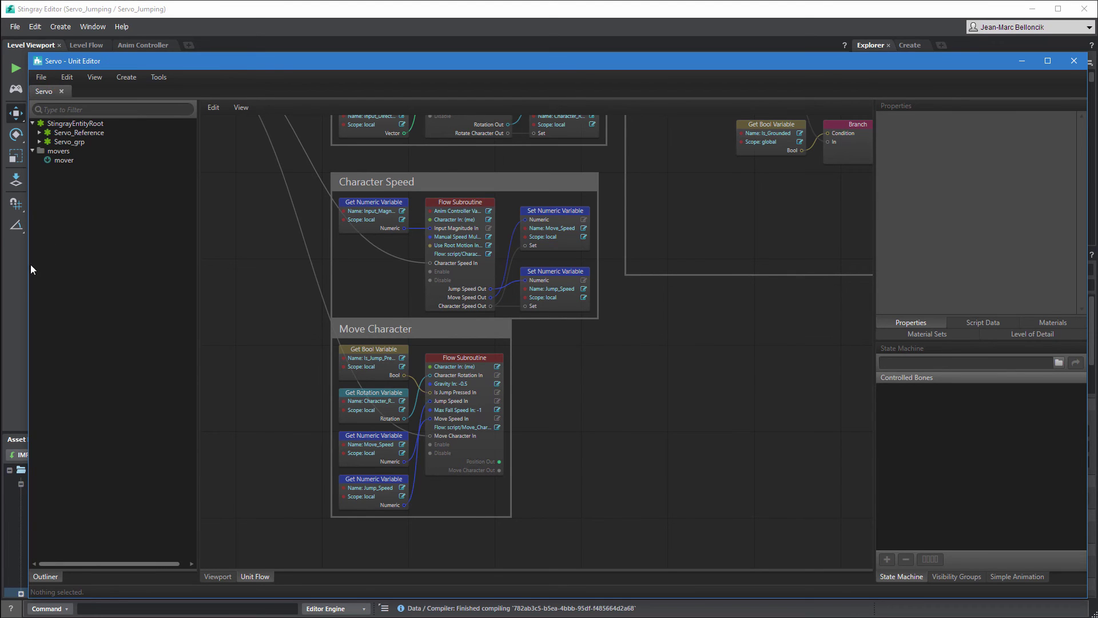
pyautogui.click(16, 88)
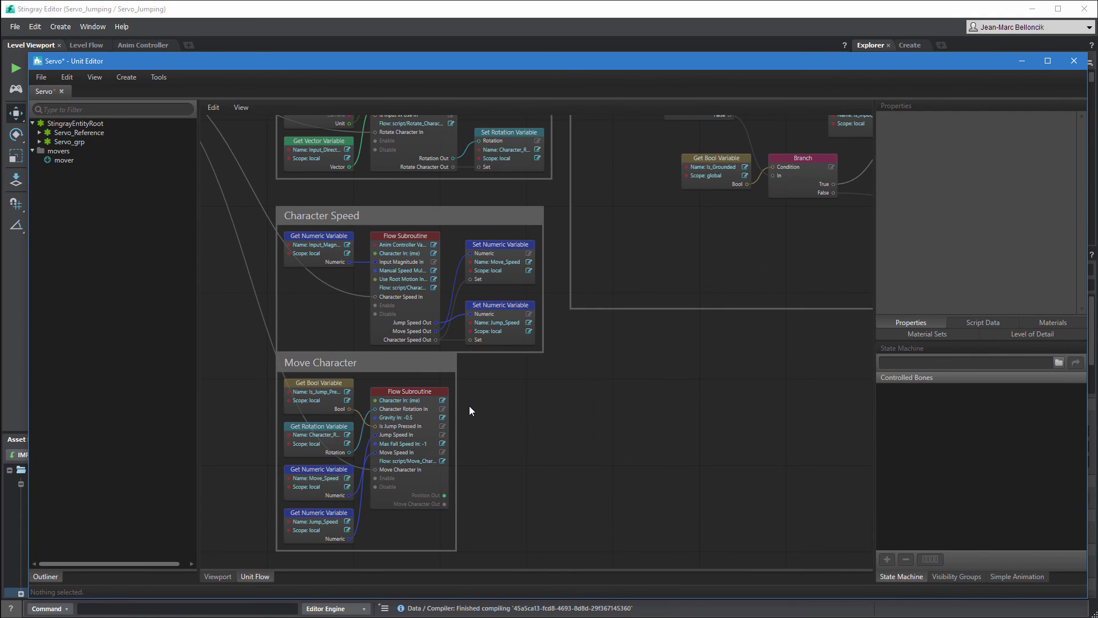
# Copy the Is_Jump_Pressed getter into Character Speed as a global Use_Root_Motion bool
pyautogui.rightClick(335, 382)
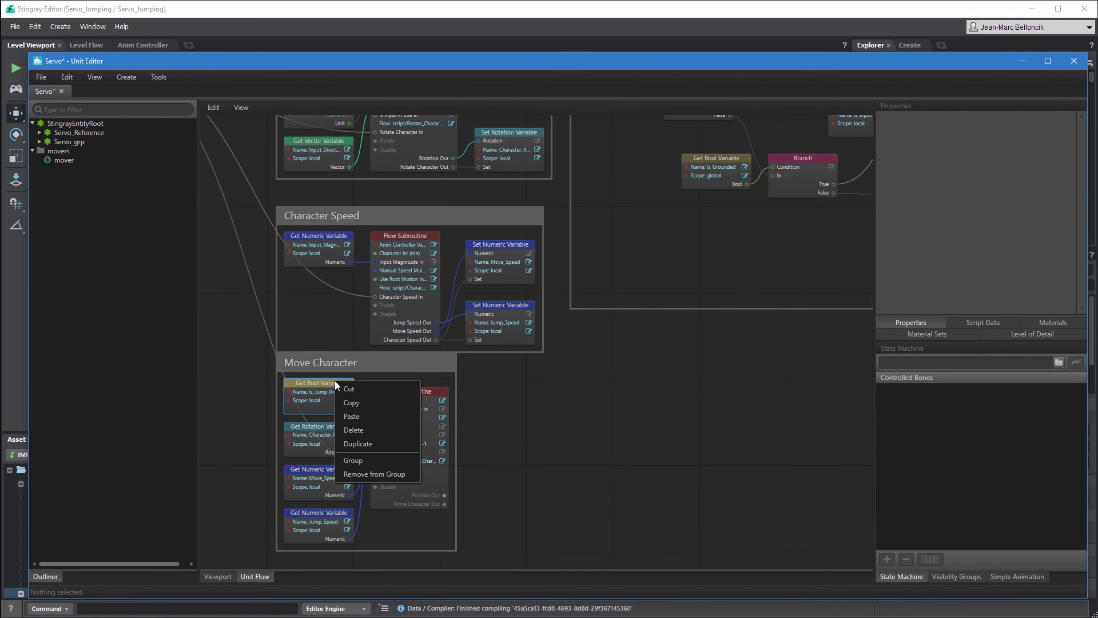
pyautogui.click(364, 444)
pyautogui.moveTo(383, 416); pyautogui.dragTo(314, 287)
pyautogui.click(361, 296)
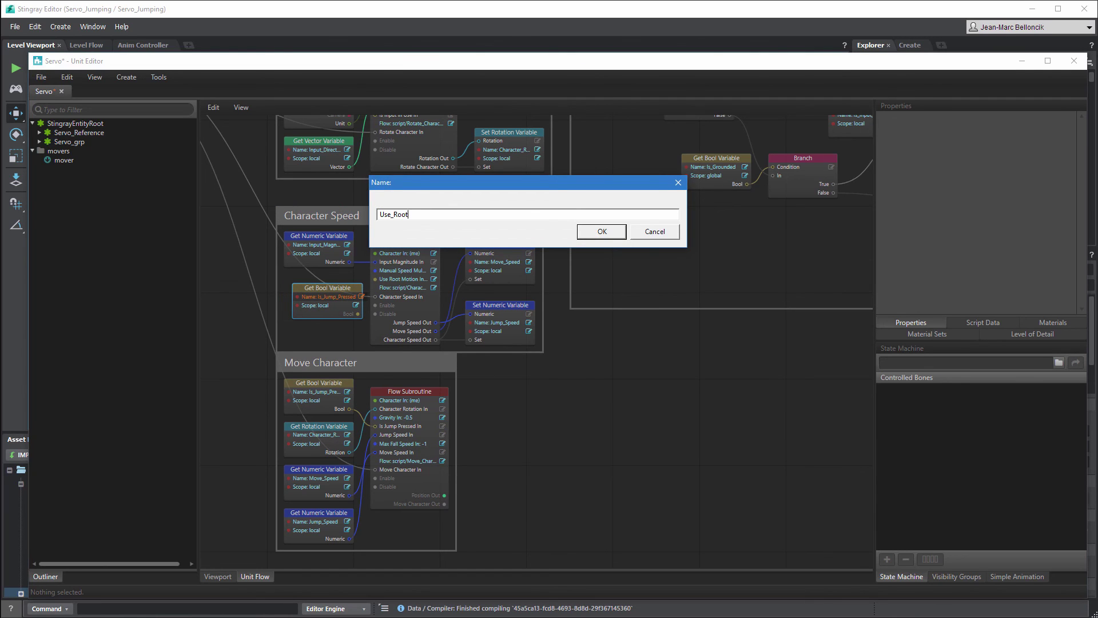
pyautogui.press('Return')
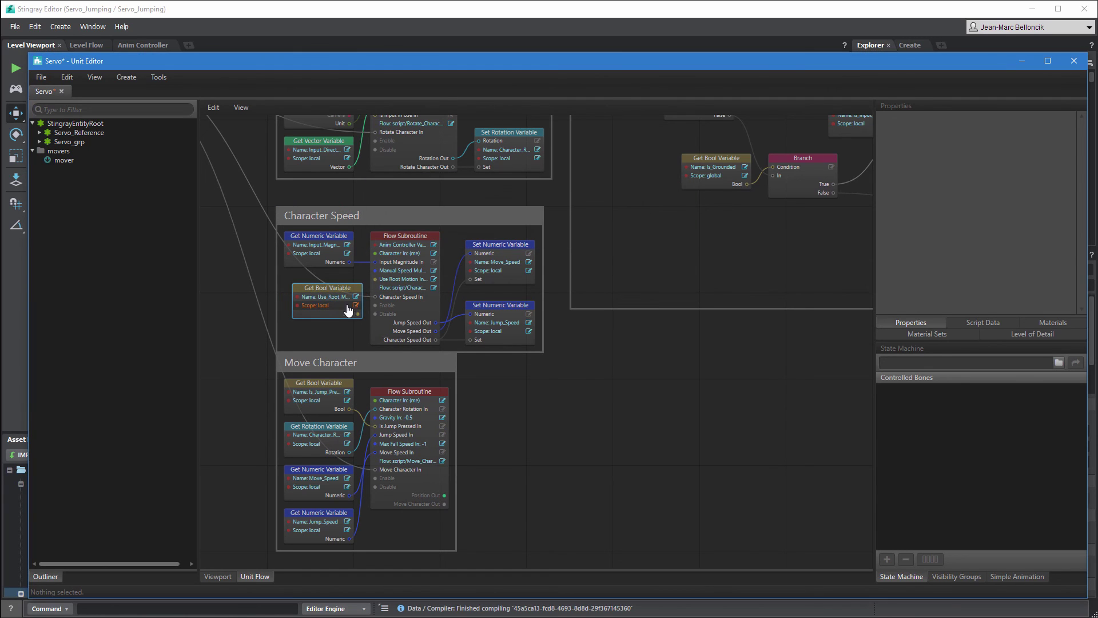
pyautogui.click(363, 326)
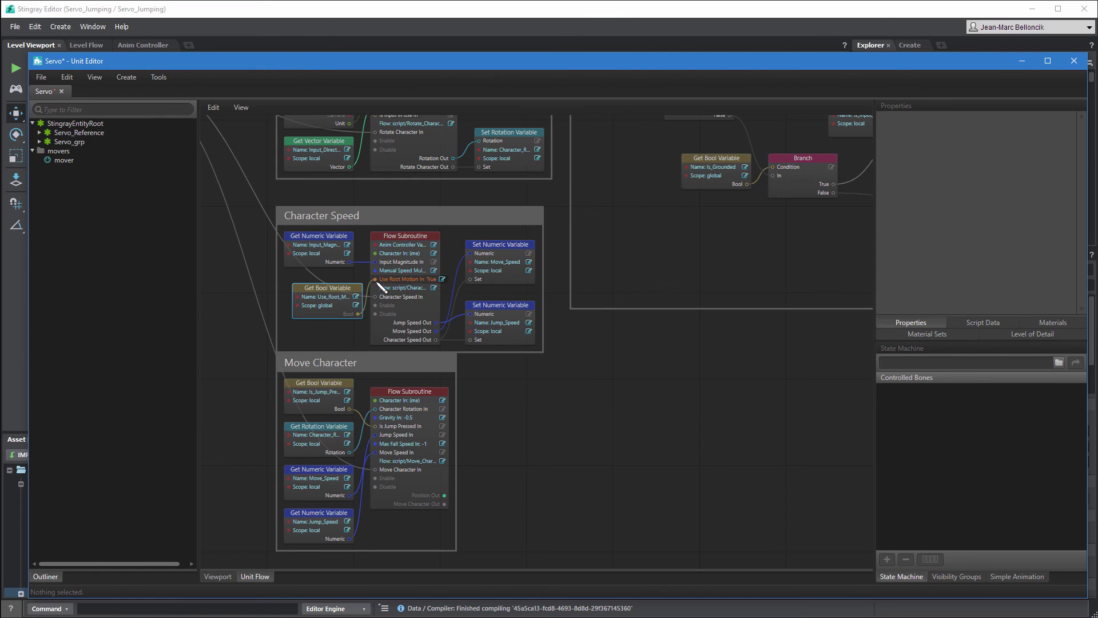
# Duplicate the Is_Jumping Set Bool Variable node in the Set Anim Event group beside the original
pyautogui.moveTo(631, 305); pyautogui.dragTo(353, 454, button='middle')
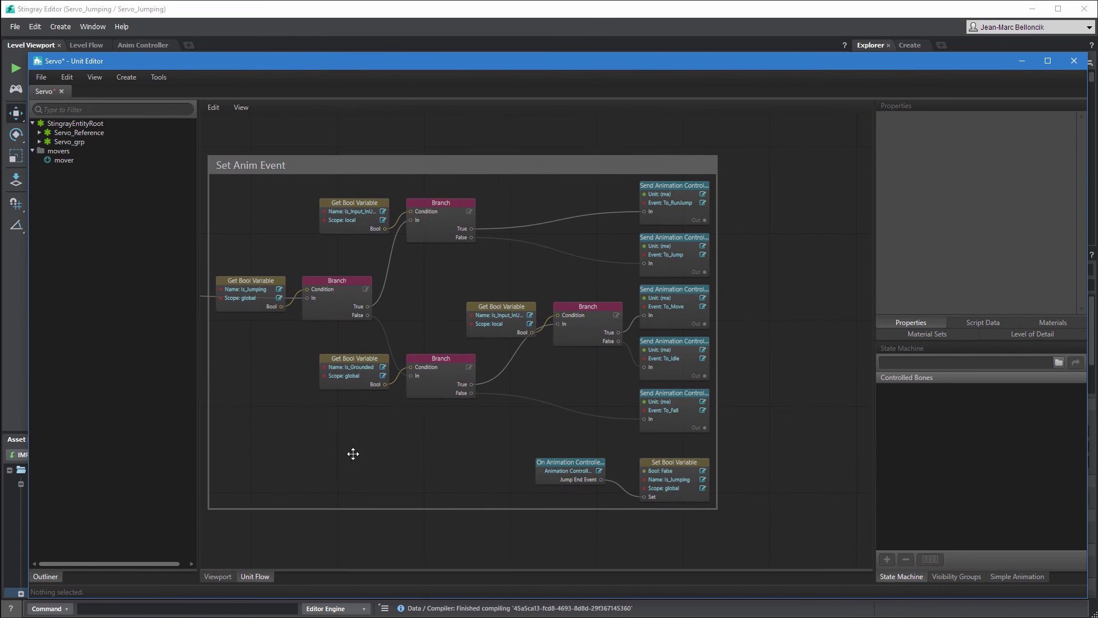
pyautogui.rightClick(672, 466)
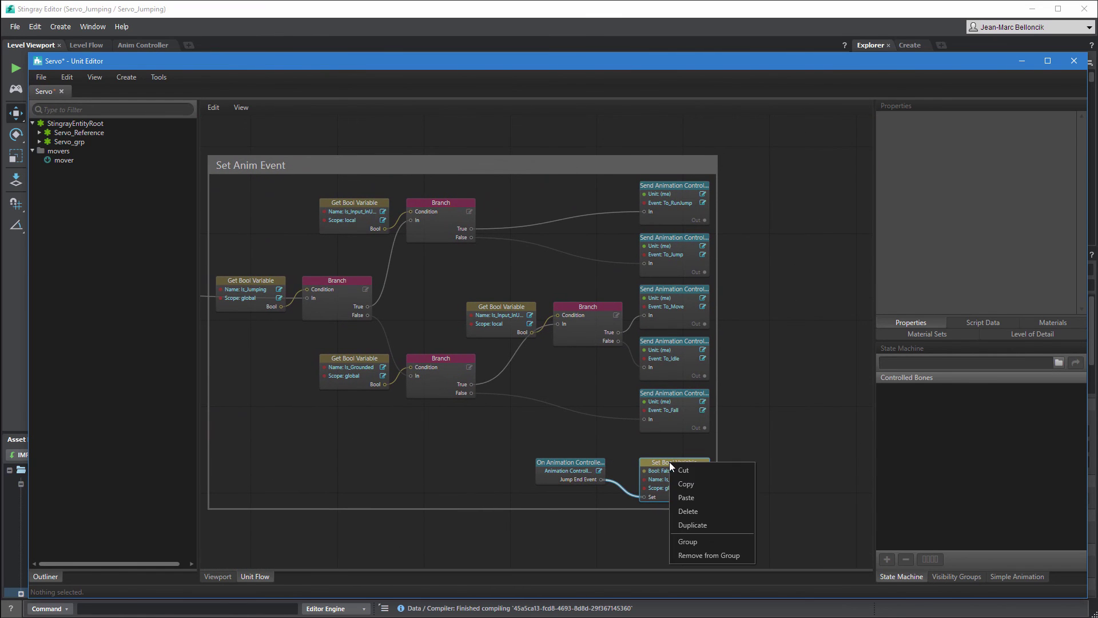
pyautogui.click(694, 524)
pyautogui.click(715, 493)
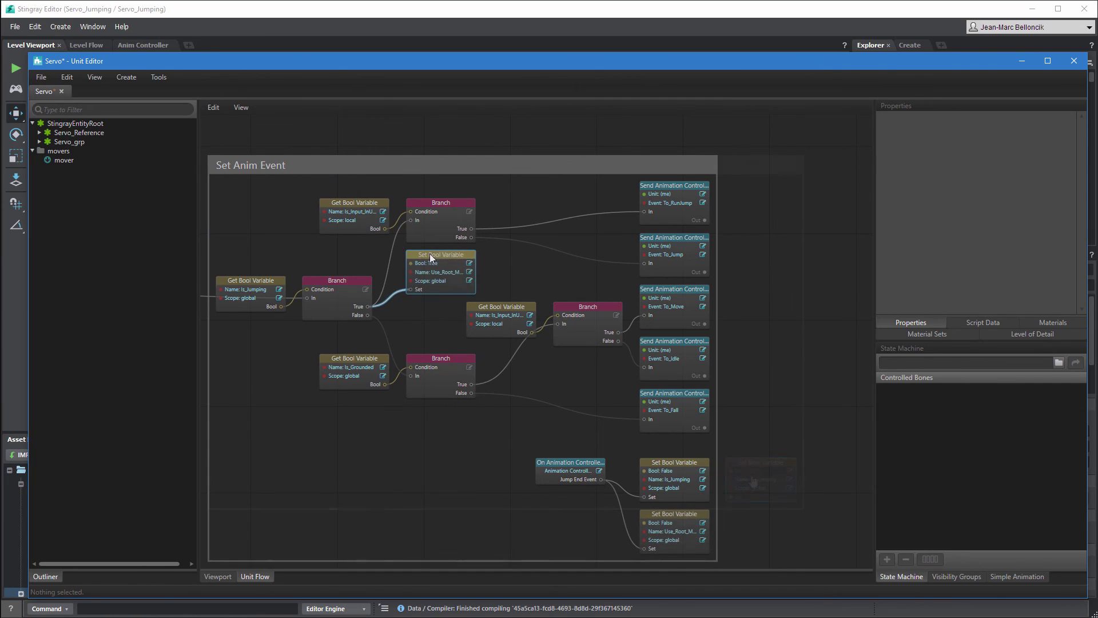
pyautogui.moveTo(431, 258); pyautogui.dragTo(576, 258)
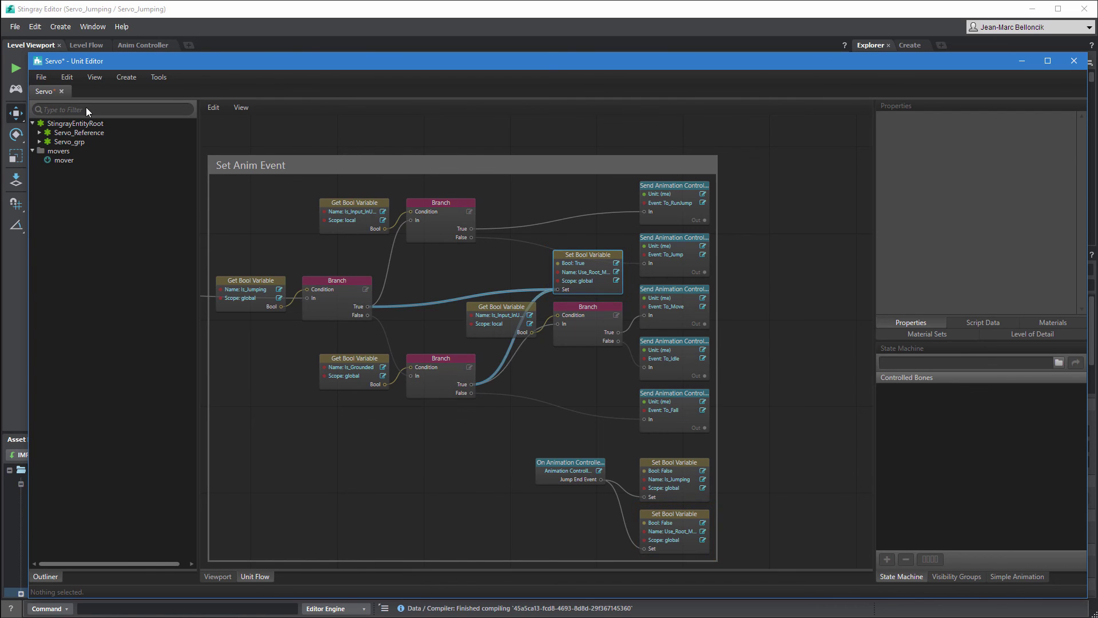
# Save the Servo unit and launch a test run of the level
pyautogui.click(46, 83)
pyautogui.click(51, 118)
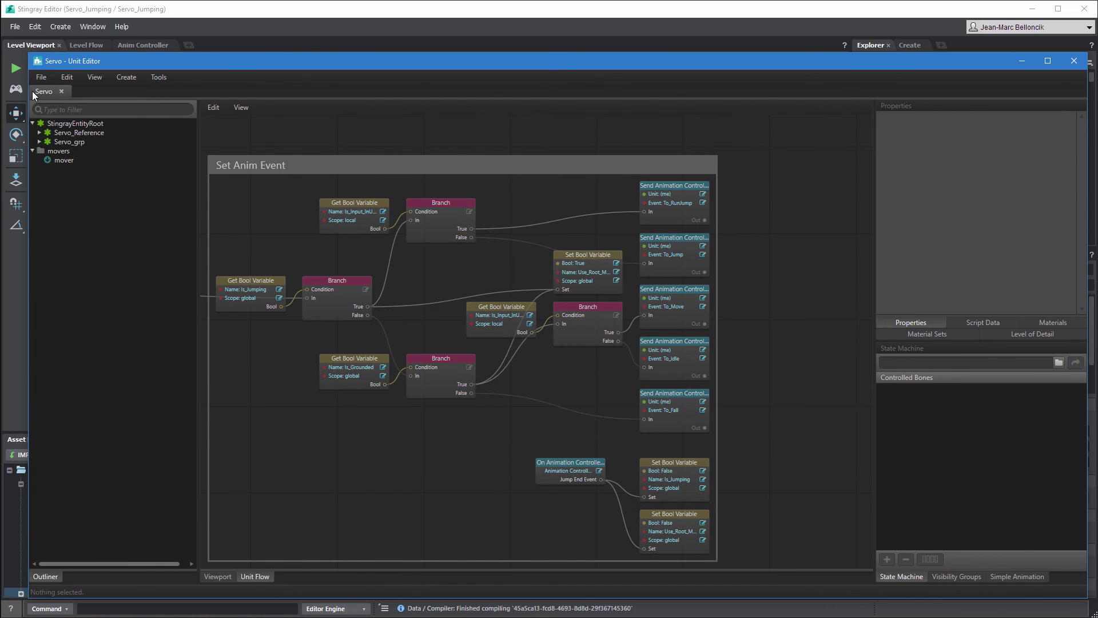
pyautogui.click(16, 71)
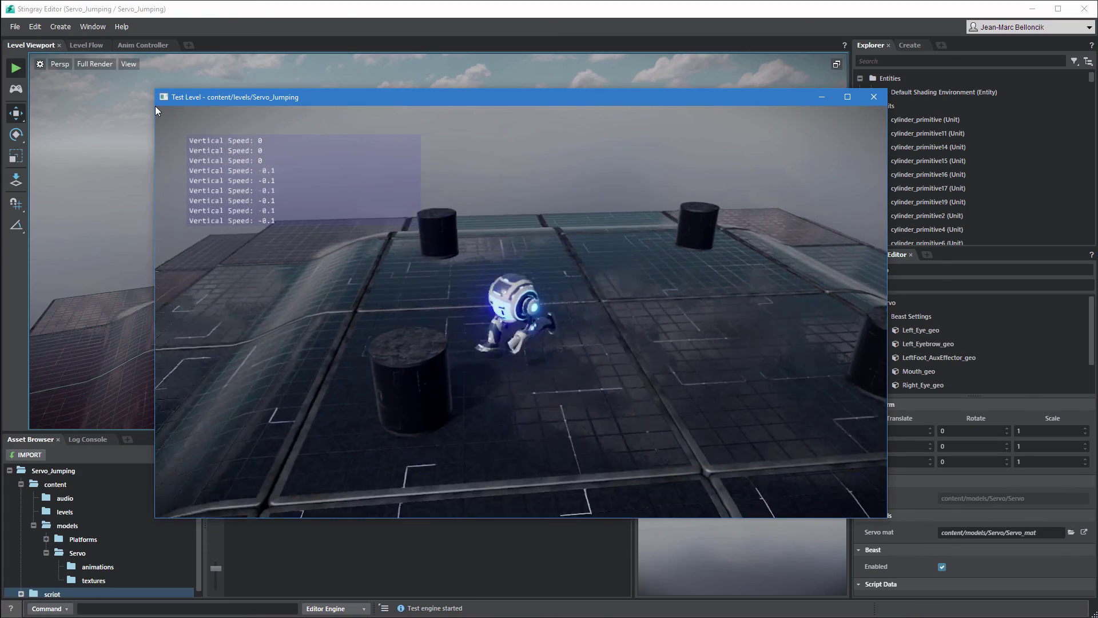
# Press space in the running test level so Servo jumps with positive Vertical Speed
pyautogui.press('space')
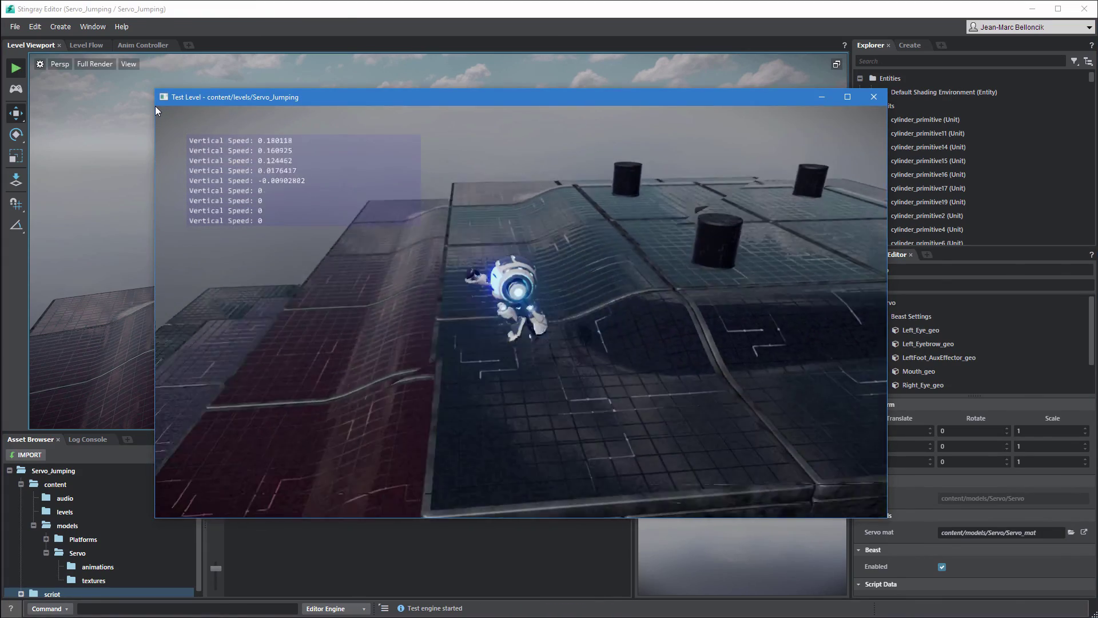